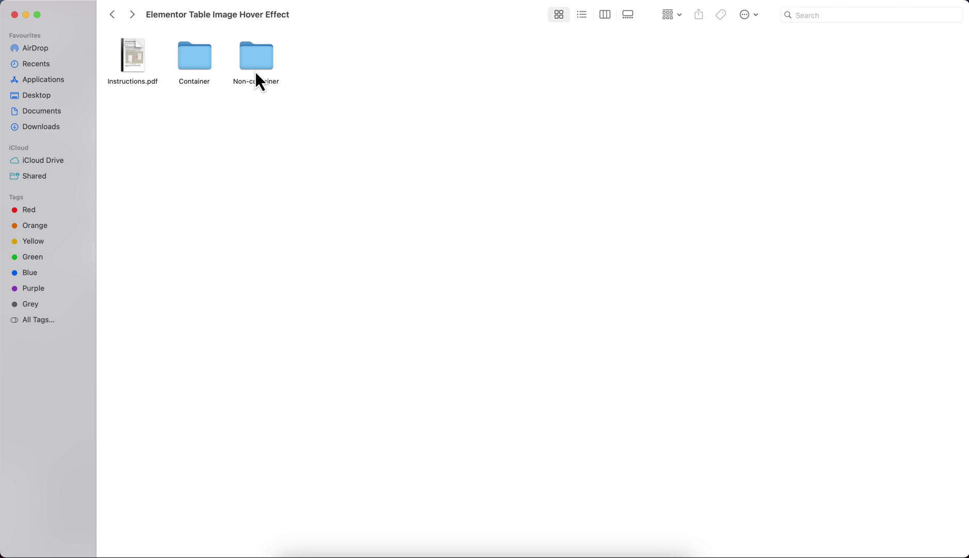
double_click(199, 62)
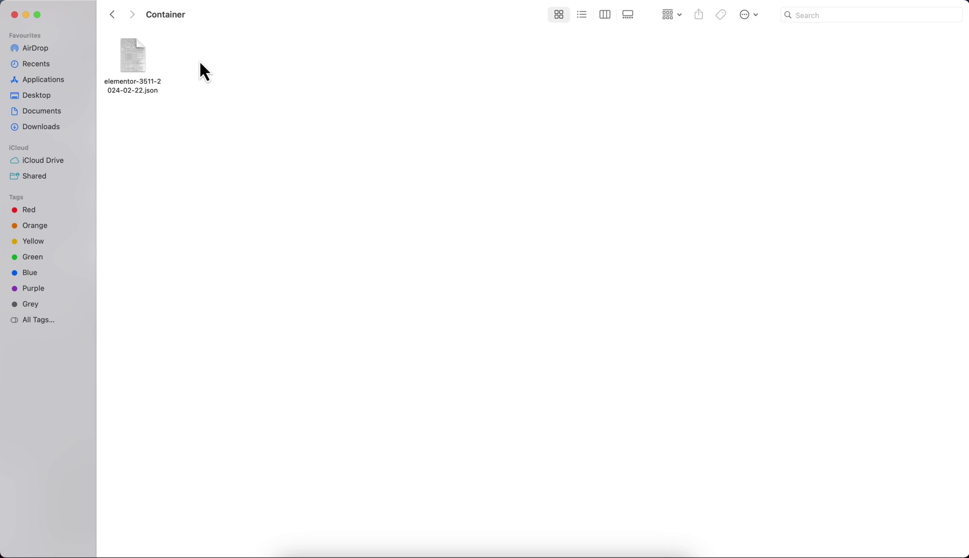
click(141, 72)
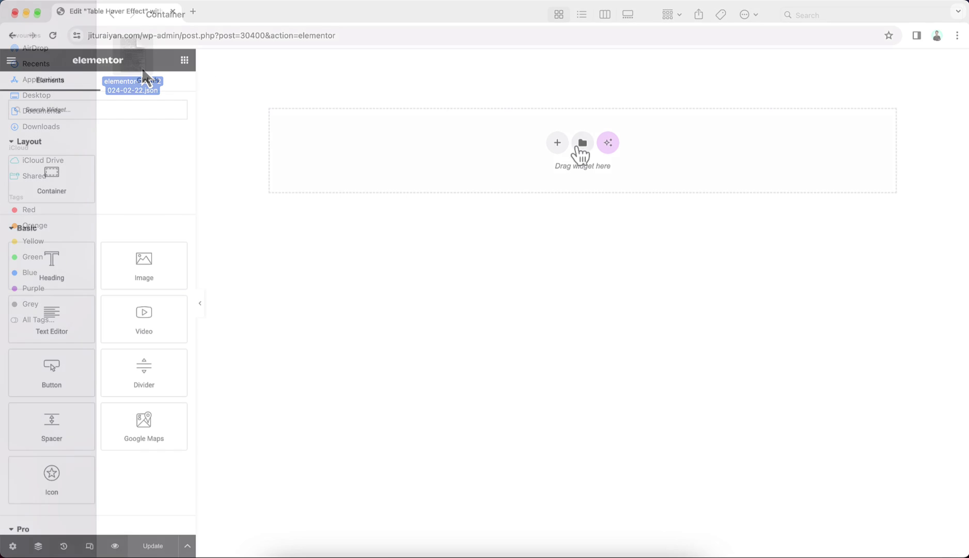
click(582, 143)
click(739, 93)
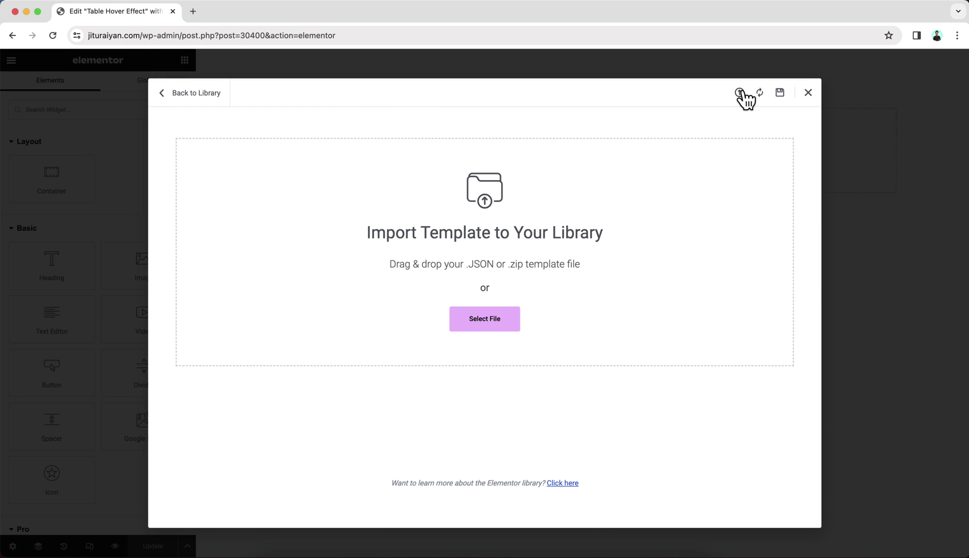
key(super+Tab)
drag(164, 179, 450, 267)
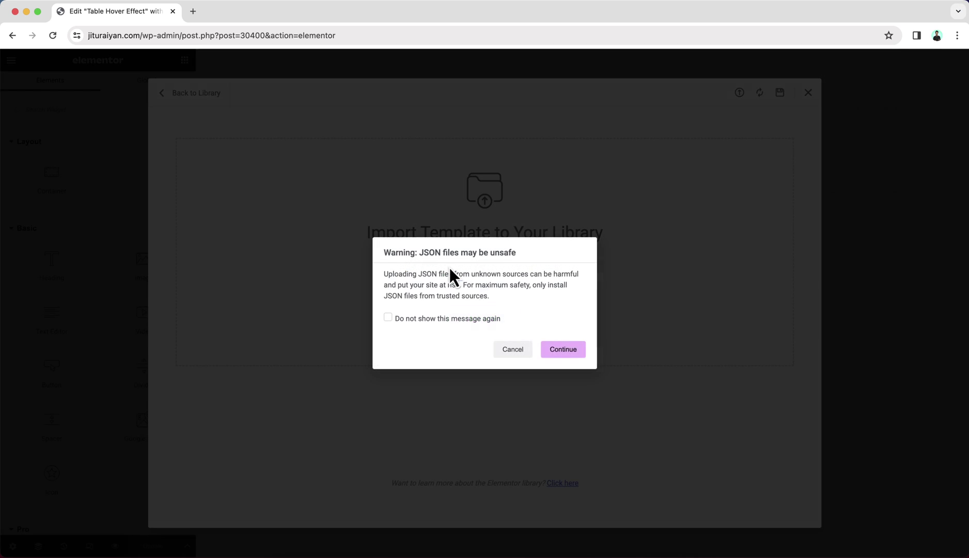
click(553, 352)
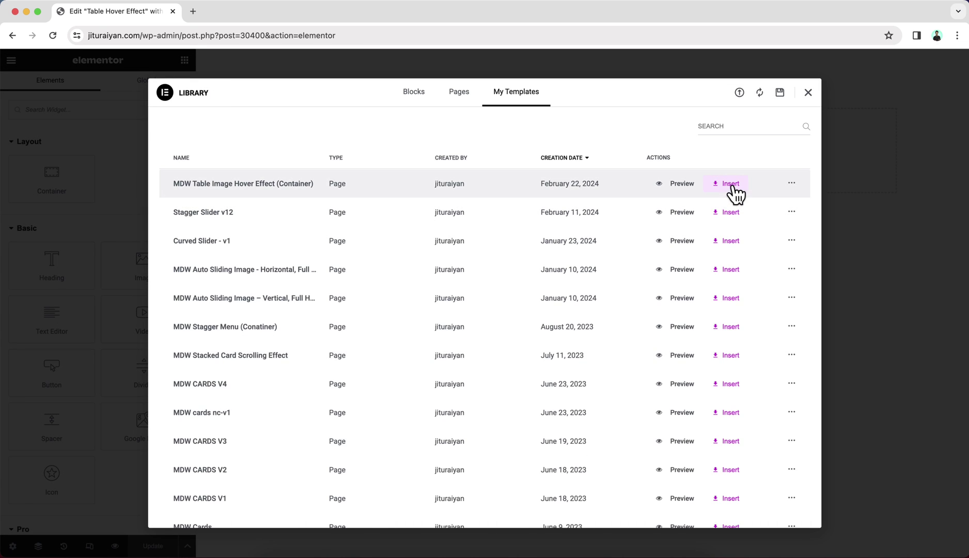
Insert the MDW Table Image Hover Effect (Container) template into the page, then update and preview the page
click(732, 187)
click(165, 546)
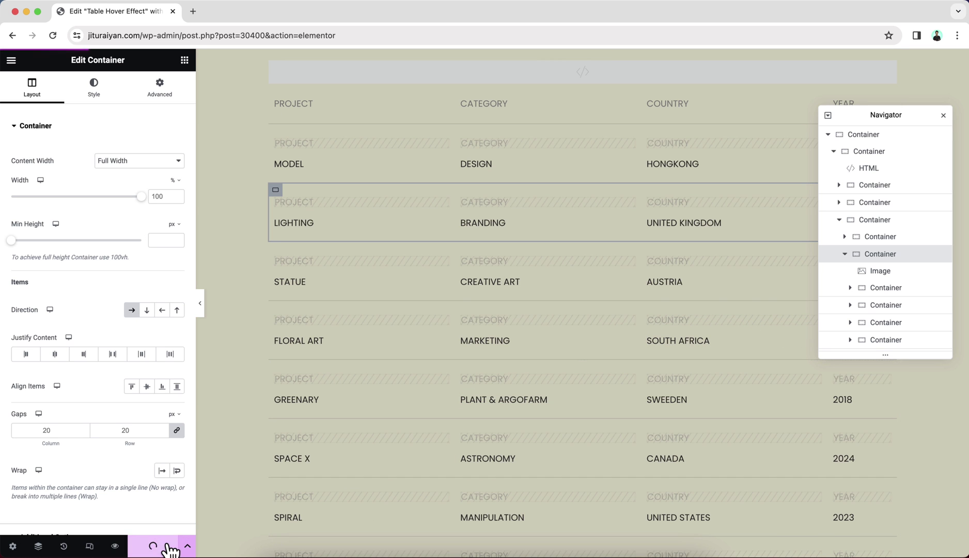
click(115, 546)
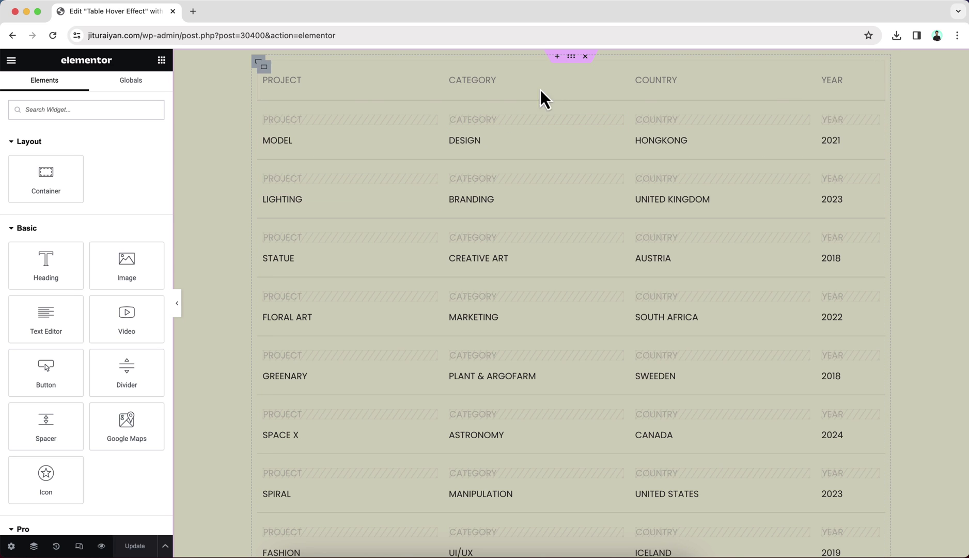
Delete the imported table layout and add a new single container with vertical direction to the page
click(585, 57)
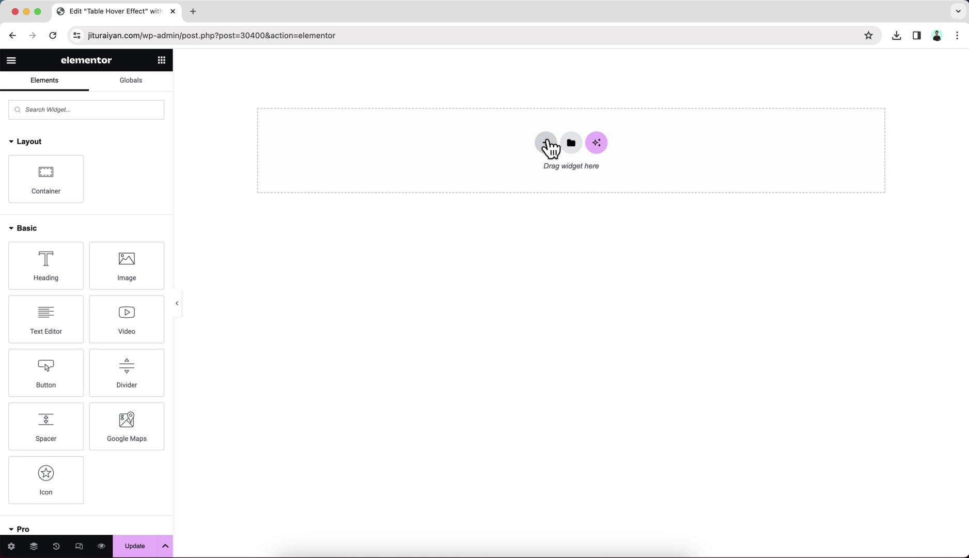
click(546, 144)
click(420, 175)
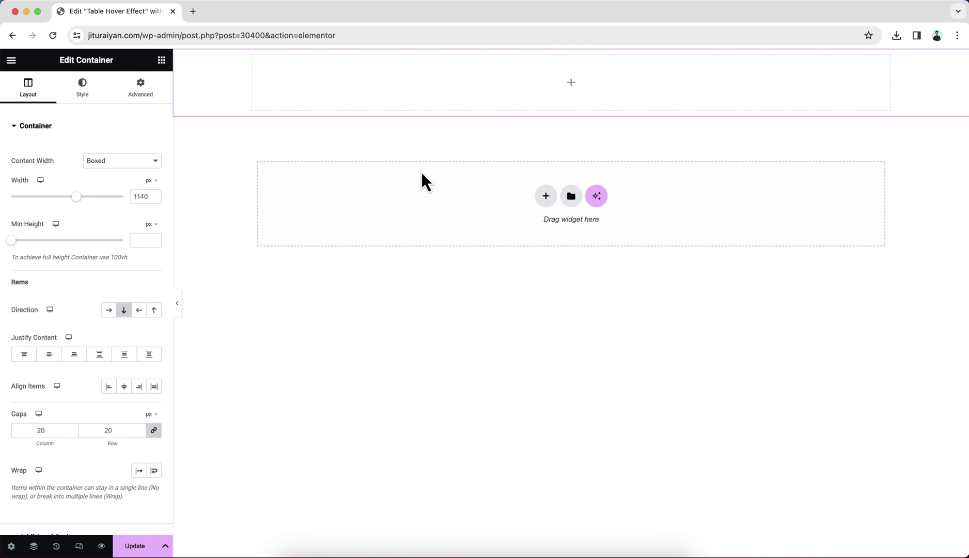
Set the new container's minimum height to 100 vh
click(151, 225)
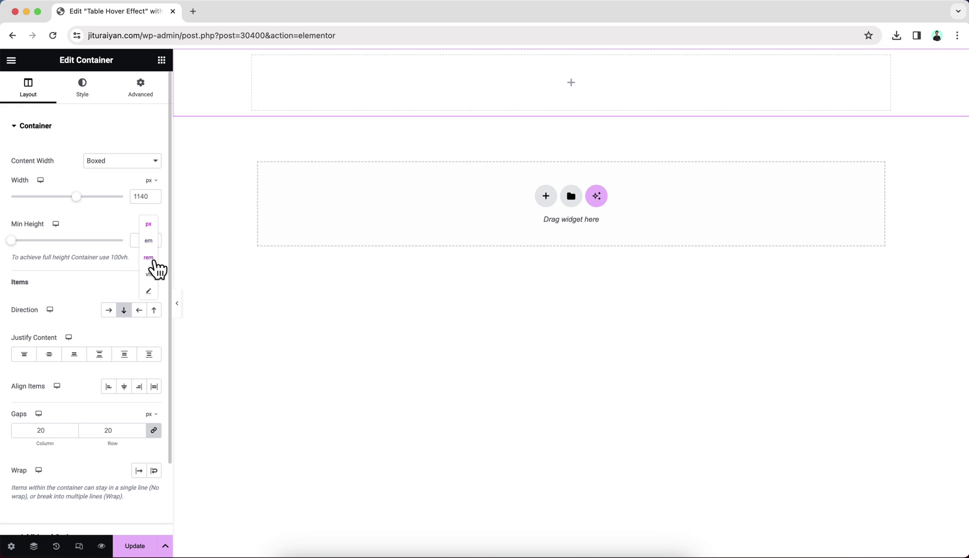
click(148, 274)
click(143, 239)
text(100)
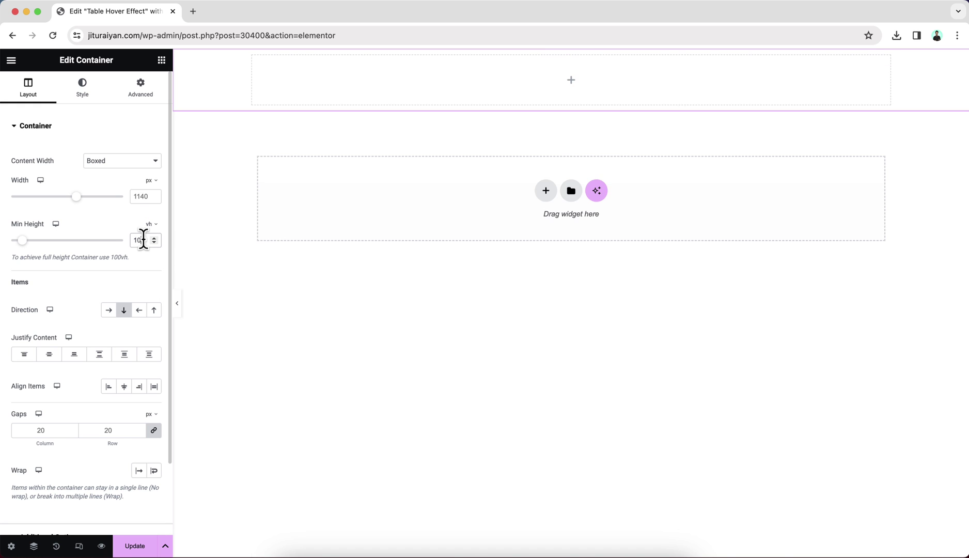
Give the container a classic background in a muted light olive-beige colour
click(89, 87)
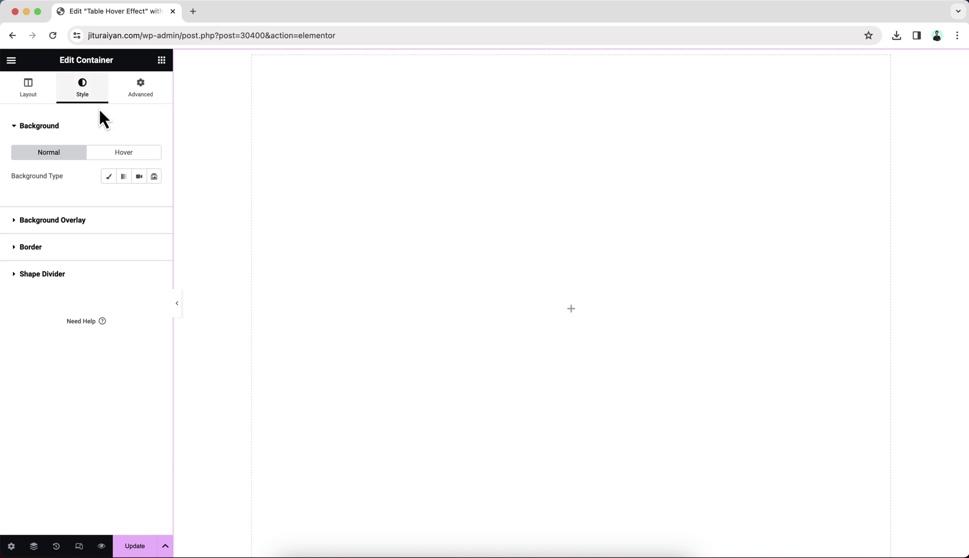
click(109, 177)
click(153, 200)
click(106, 337)
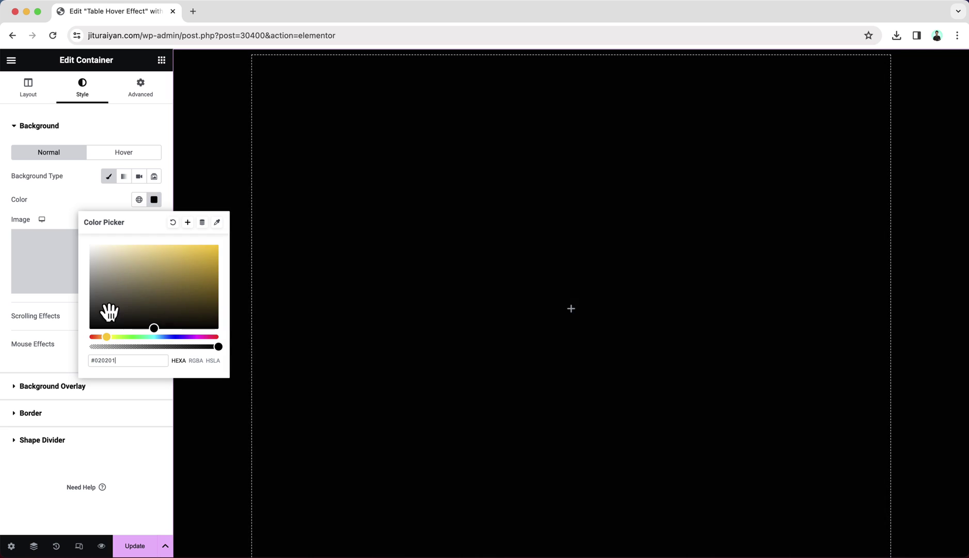
click(101, 274)
drag(108, 269, 106, 259)
click(322, 159)
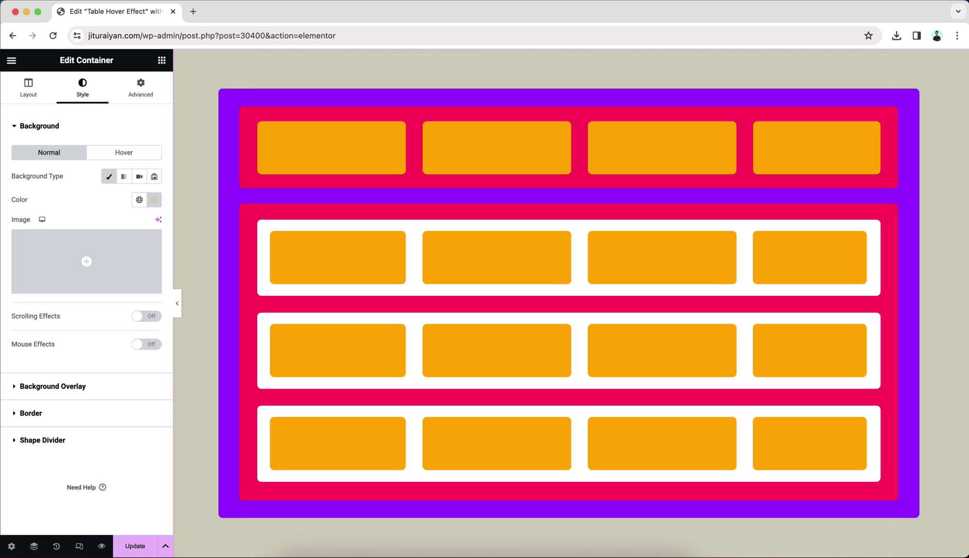
key(Delete)
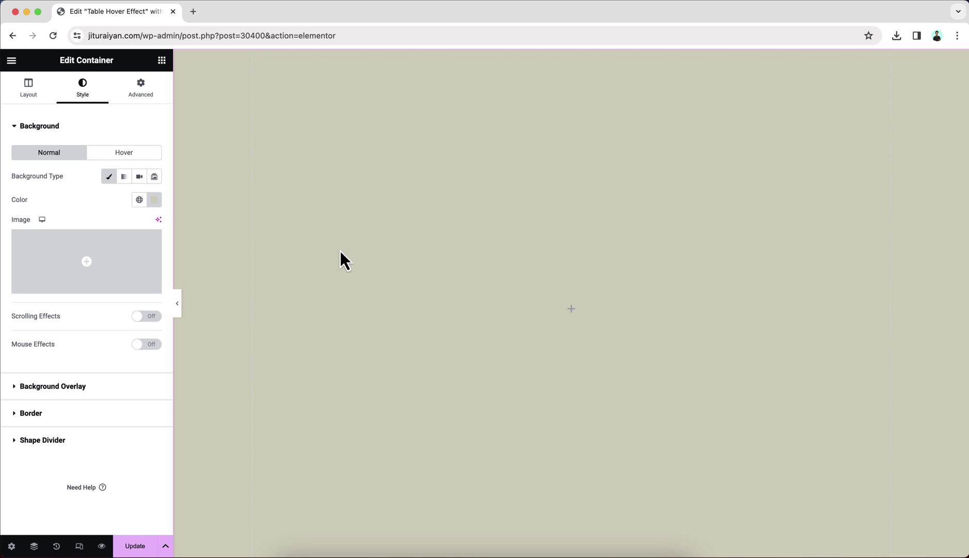
Add a nested container inside the main container and set its content width to Full Width
click(162, 60)
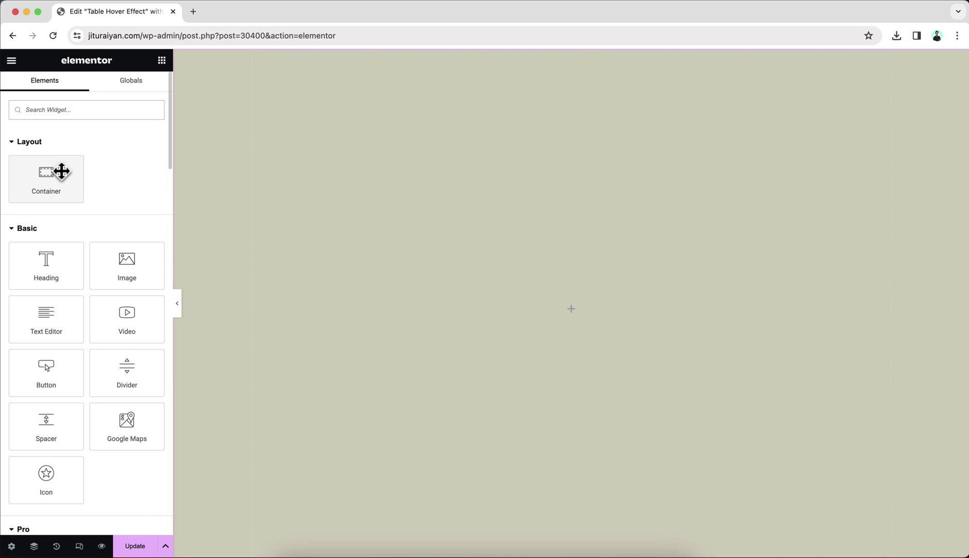
drag(60, 171, 410, 241)
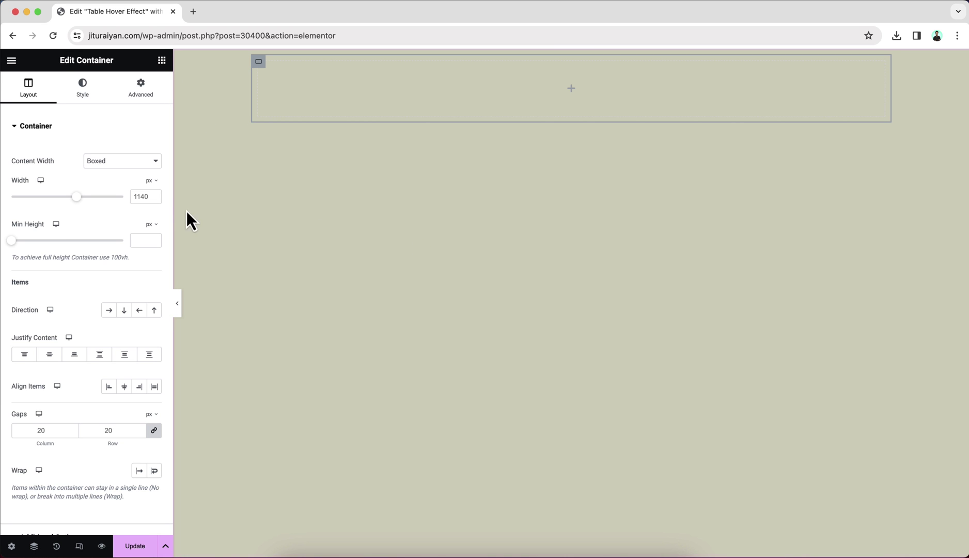
click(147, 166)
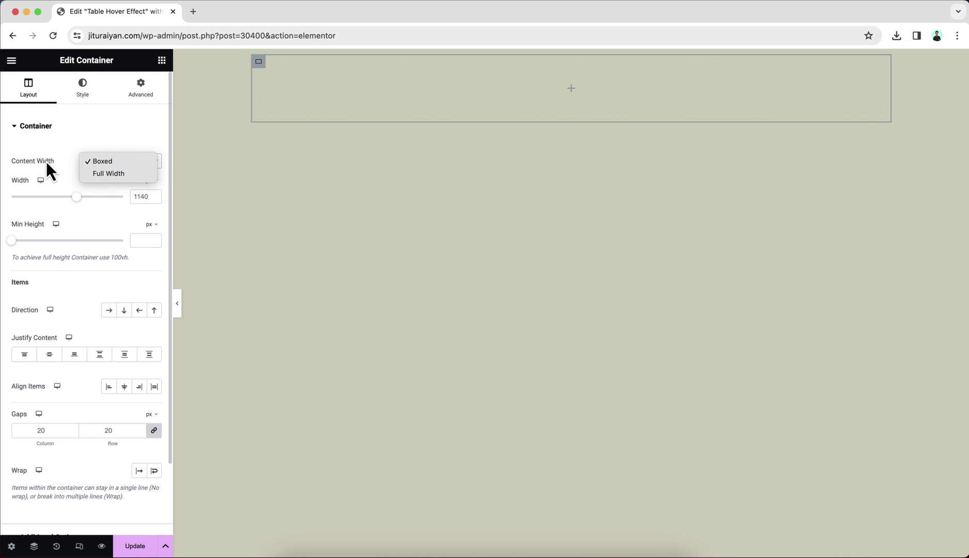
click(93, 175)
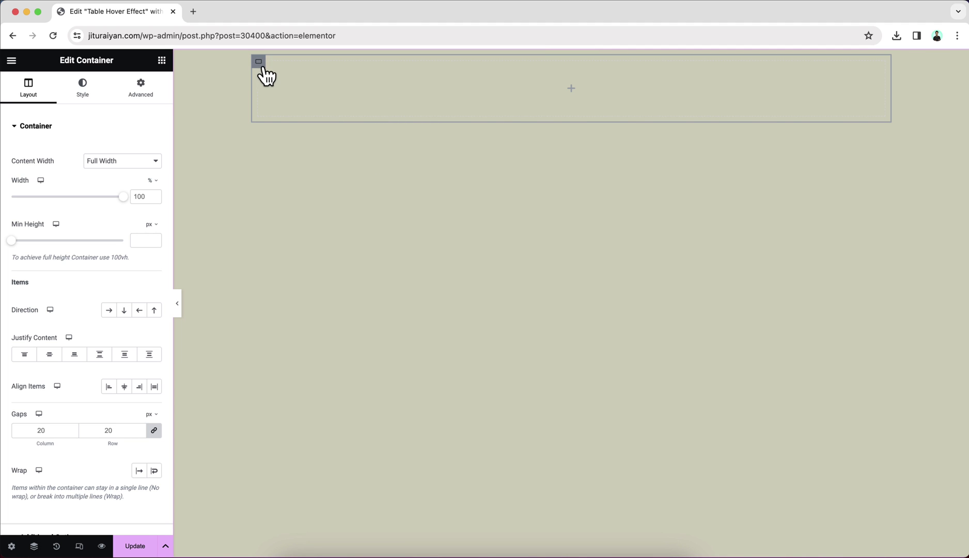
Set the outer container's Justify Content to center so the nested container sits in the vertical middle
right_click(208, 79)
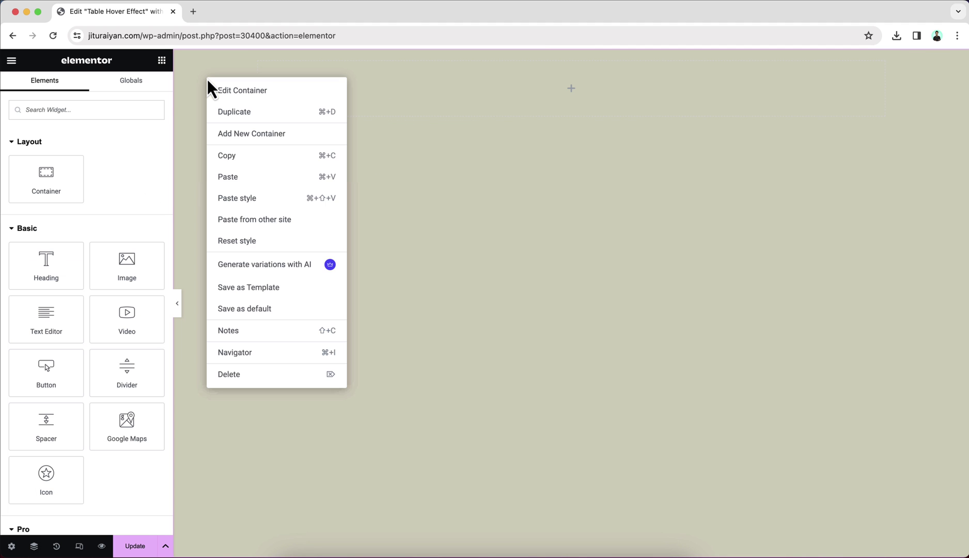
click(214, 89)
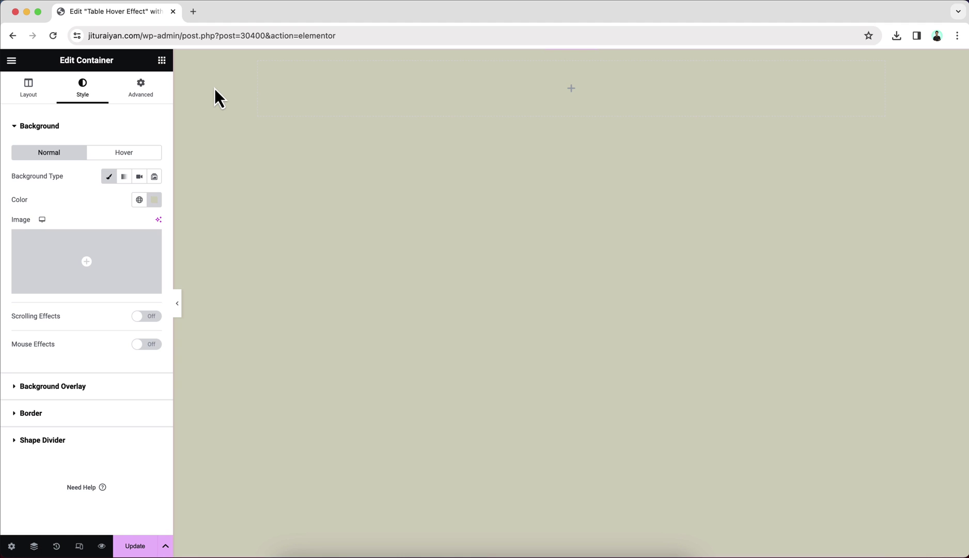
click(47, 88)
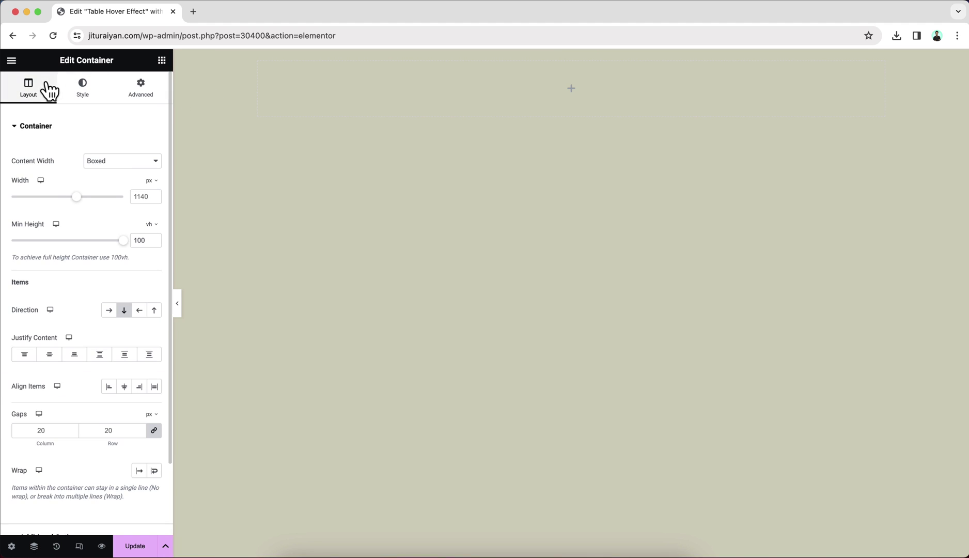
click(51, 355)
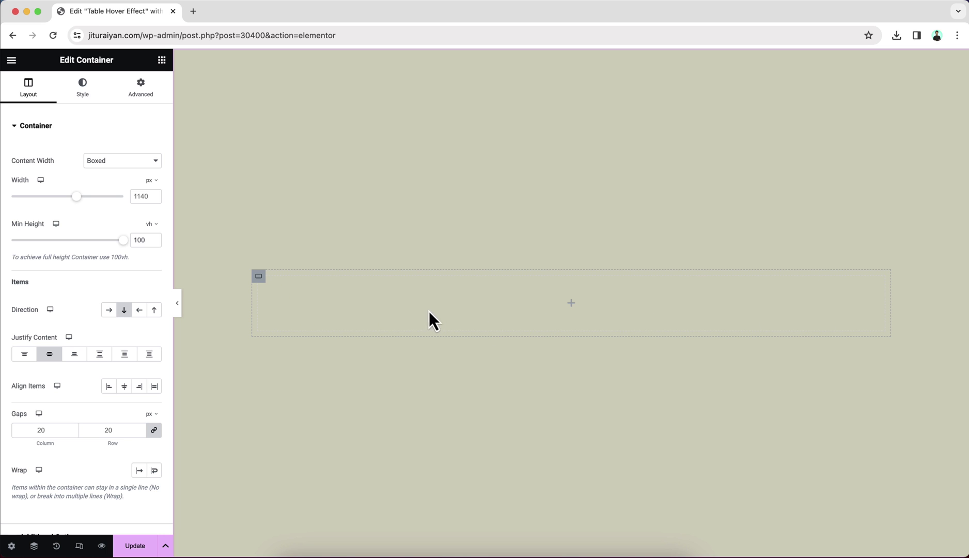
Add another container inside the nested container for the header row and set its content width to Full Width
click(162, 60)
drag(47, 178, 426, 294)
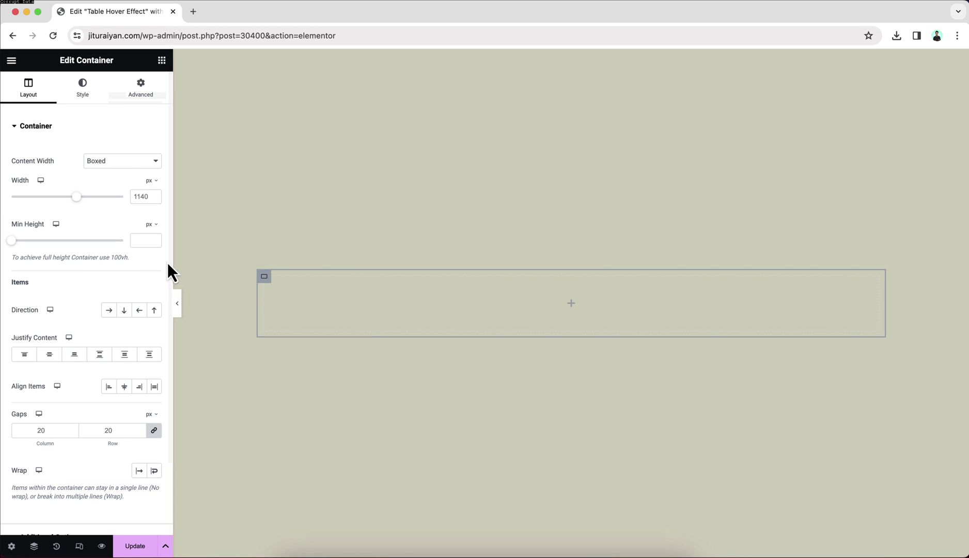
click(121, 161)
click(122, 174)
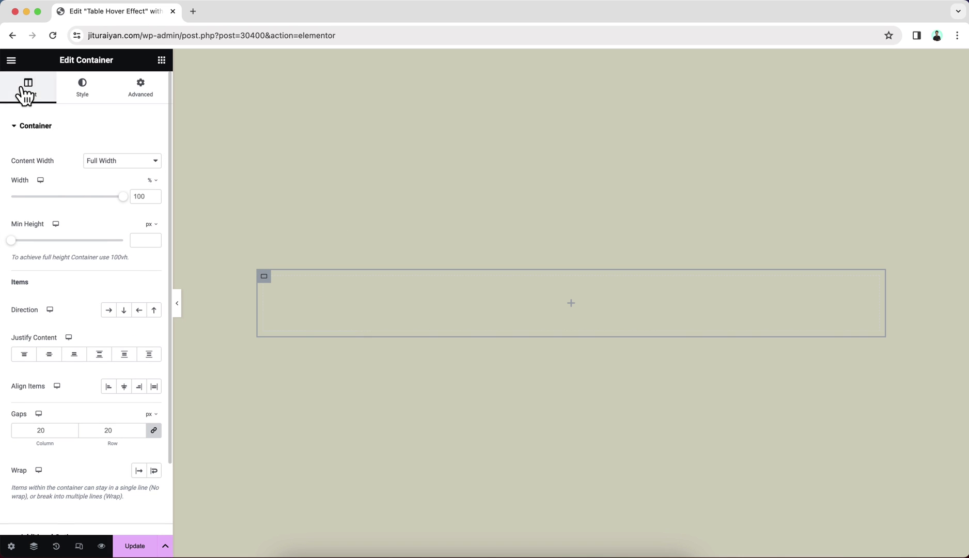
Set the header row container's padding to 25 px top and bottom and 10 px right and left
click(140, 86)
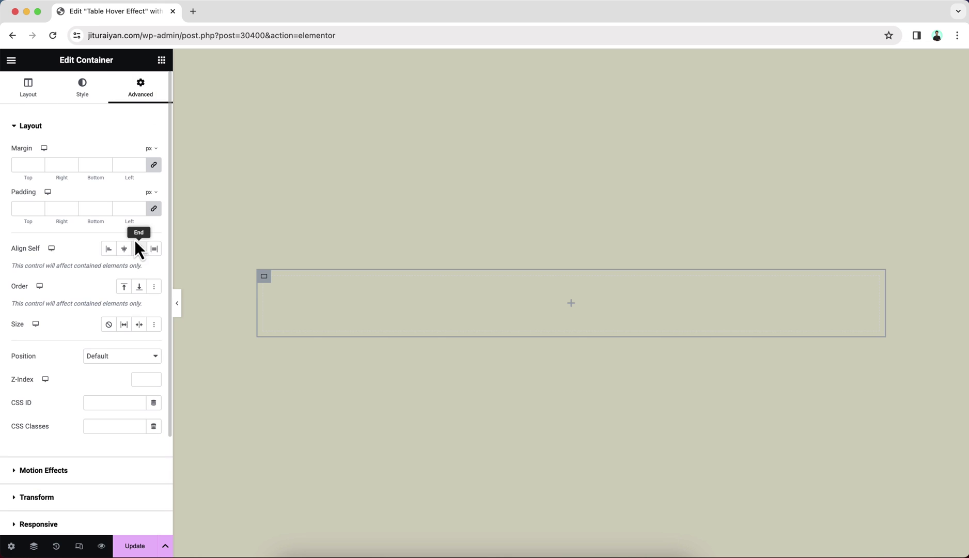
click(143, 208)
text(10)
click(154, 208)
double_click(14, 208)
text(25)
key(Tab)
key(Tab)
text(25)
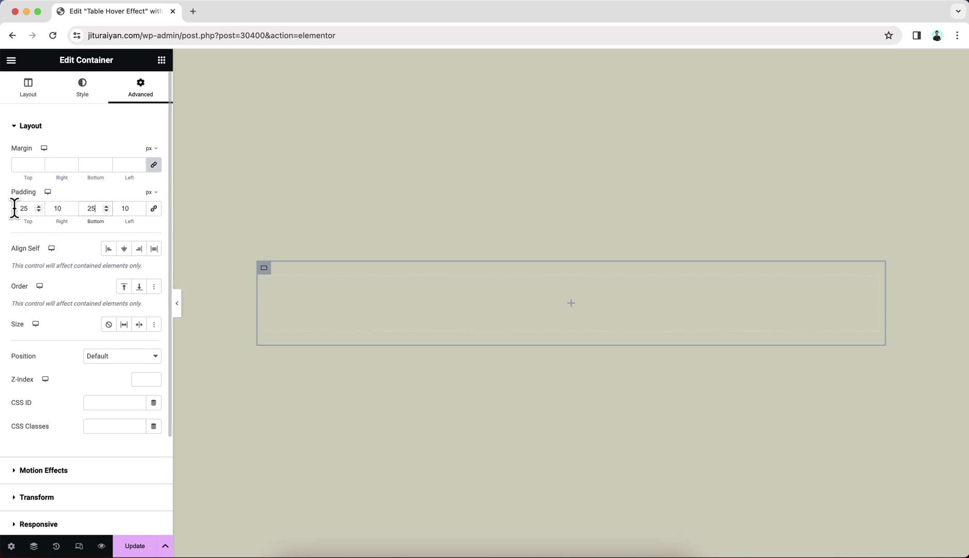
Add a Heading widget to the header row container and set its title to PROJECT
click(162, 61)
drag(61, 259, 325, 304)
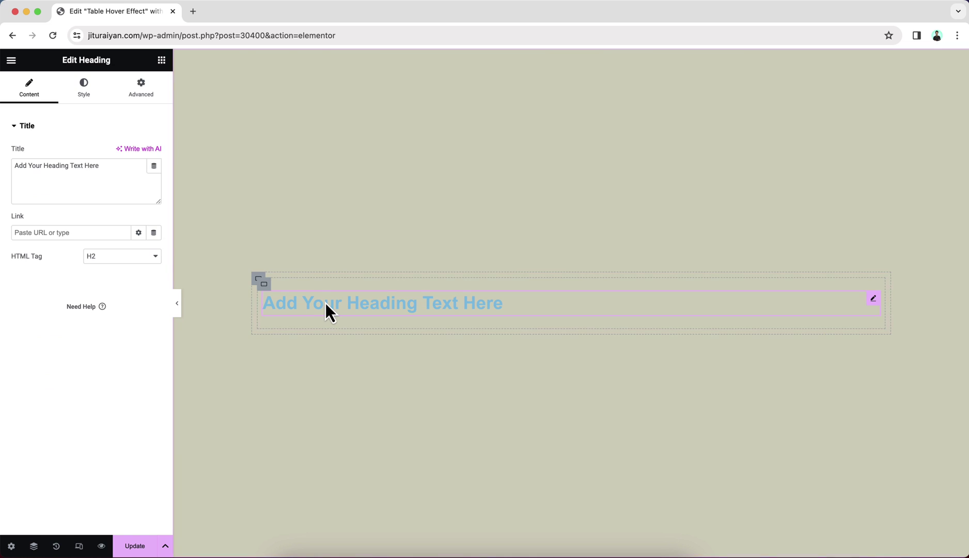
triple_click(69, 168)
text(PROJECT)
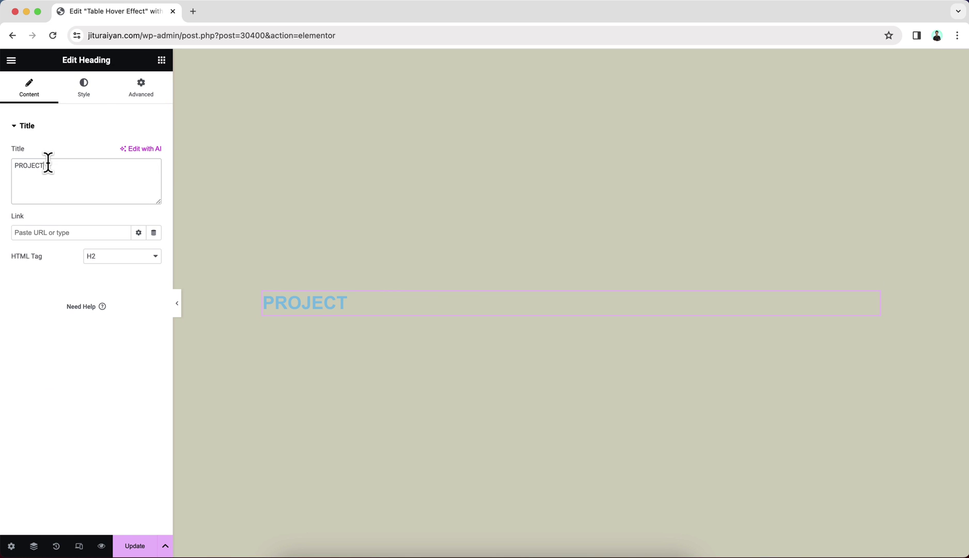
Change the PROJECT heading's text color to a dark neutral gray
click(81, 97)
click(154, 176)
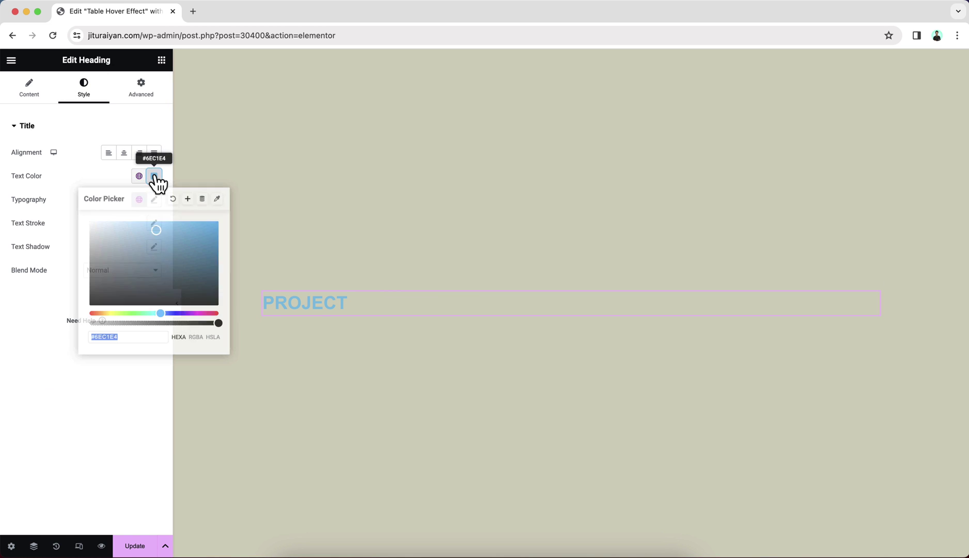
drag(129, 264, 91, 270)
click(115, 173)
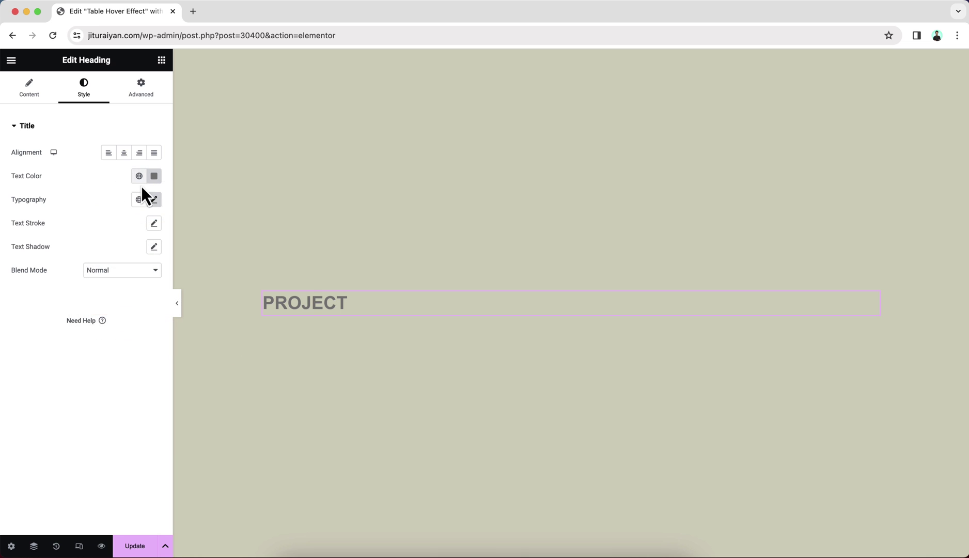
Set the PROJECT heading's typography to Poppins, size 16 px, weight 400 (Normal)
click(154, 200)
click(118, 252)
text(popp)
click(118, 294)
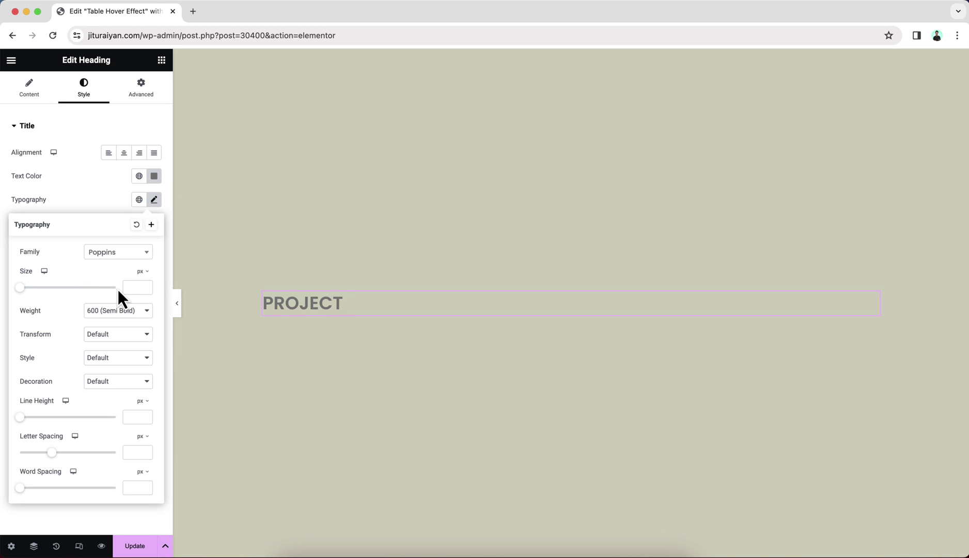
click(130, 310)
click(130, 288)
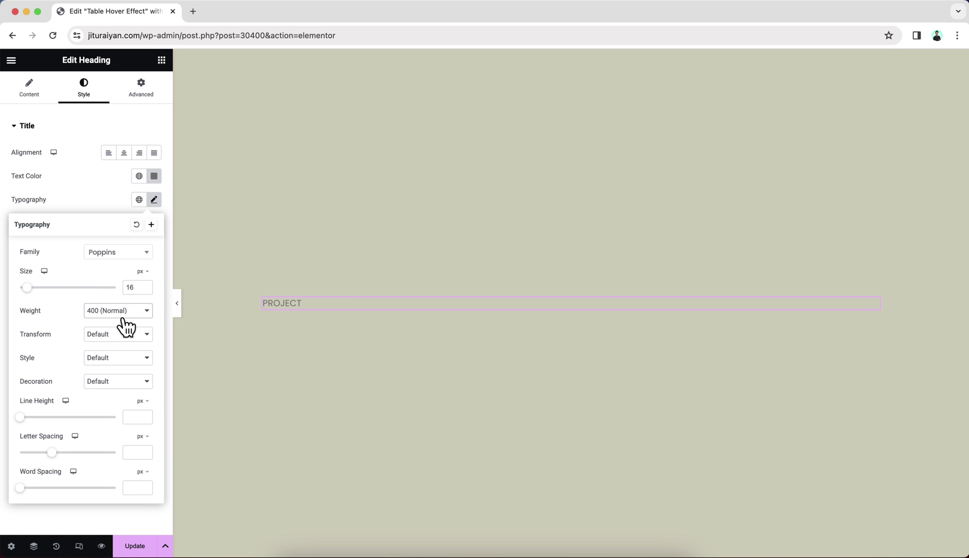
Give the PROJECT heading a custom width of 30%
click(144, 97)
click(132, 243)
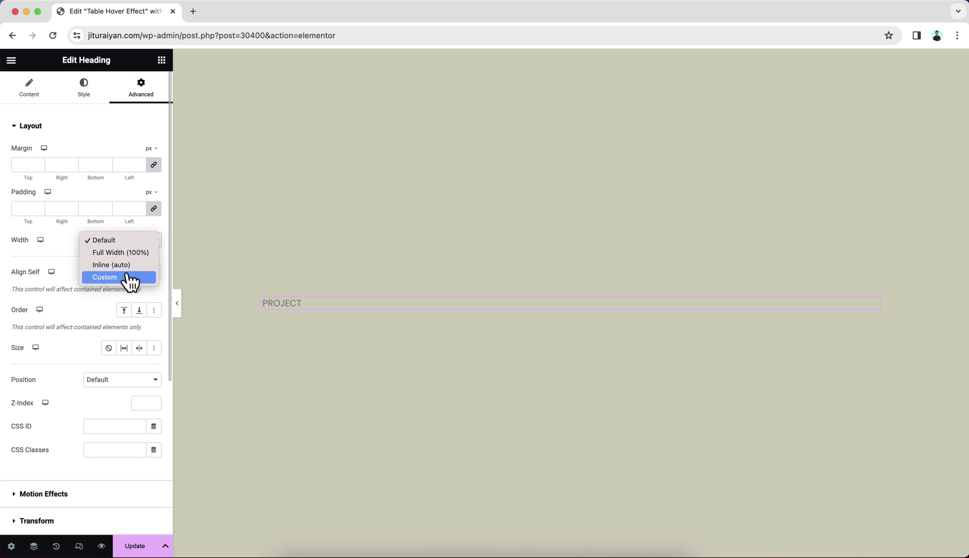
click(130, 278)
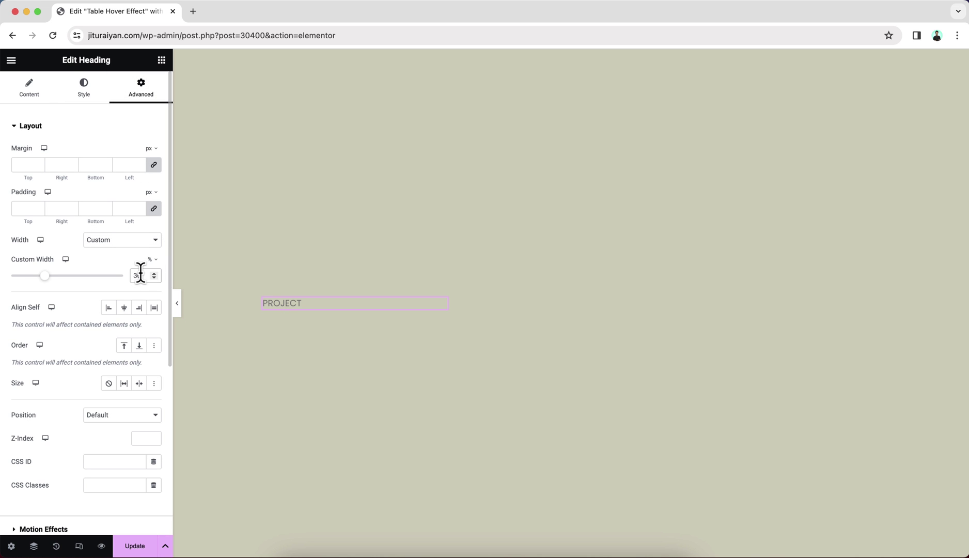
Duplicate the PROJECT heading three times and retitle the copies CATEGORY, COUNTRY and YEAR
right_click(322, 305)
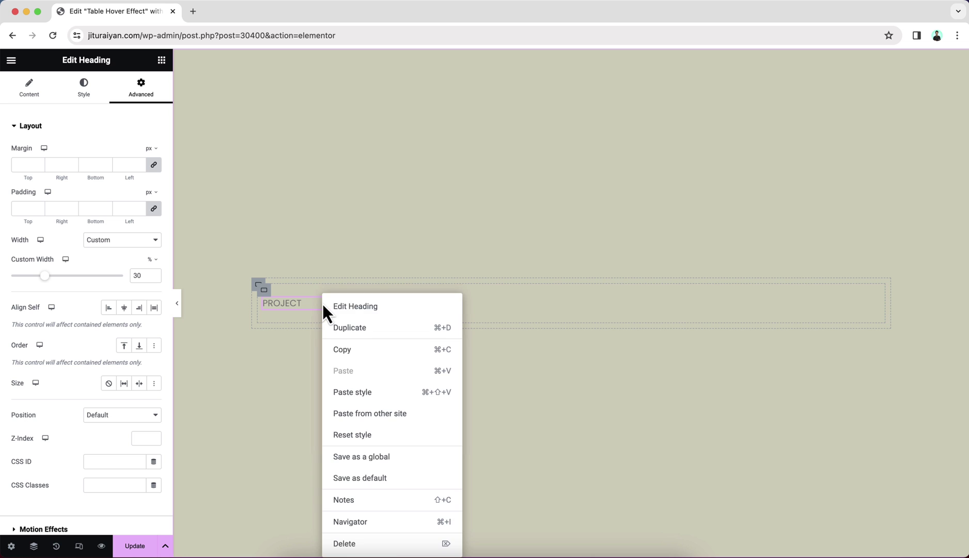
click(345, 328)
right_click(323, 317)
click(340, 322)
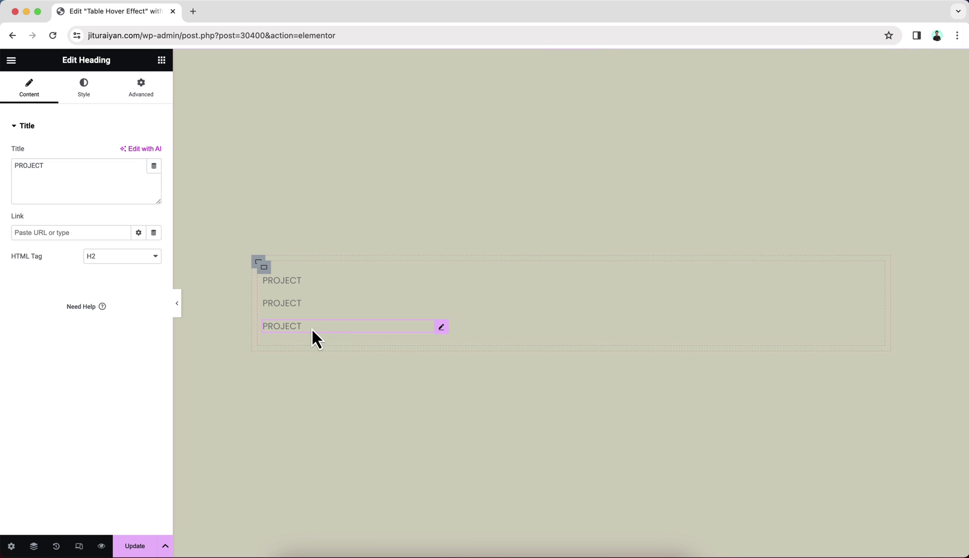
right_click(312, 330)
click(320, 335)
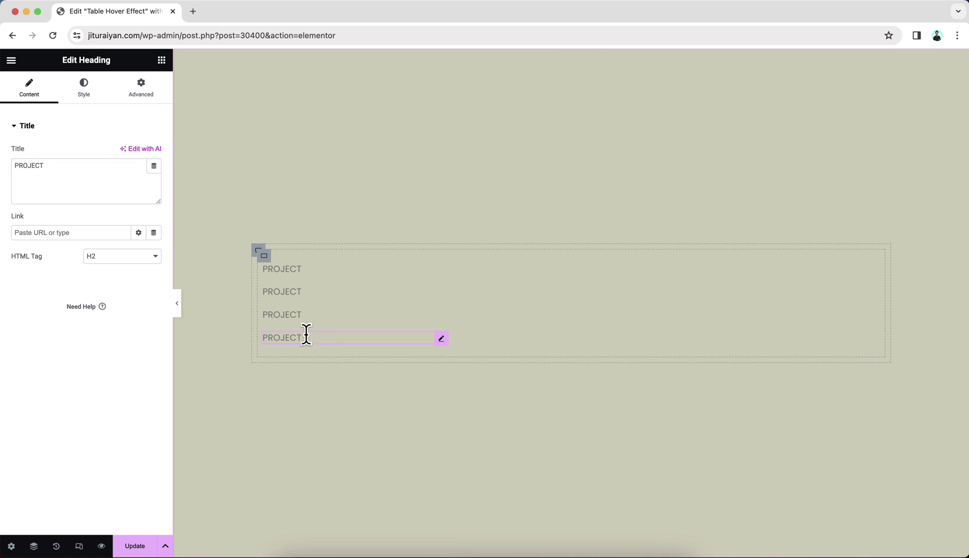
double_click(301, 290)
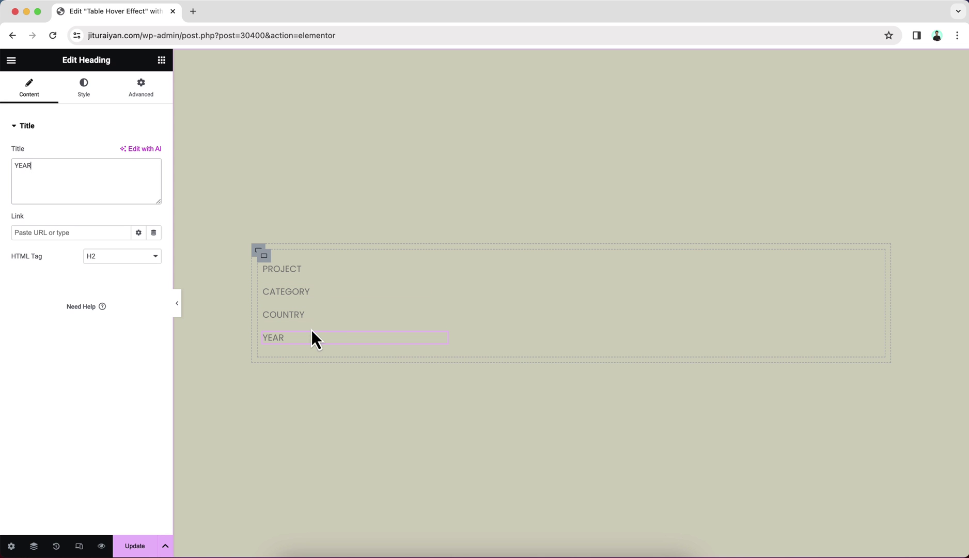
Set the YEAR heading's custom width to 10%
click(296, 337)
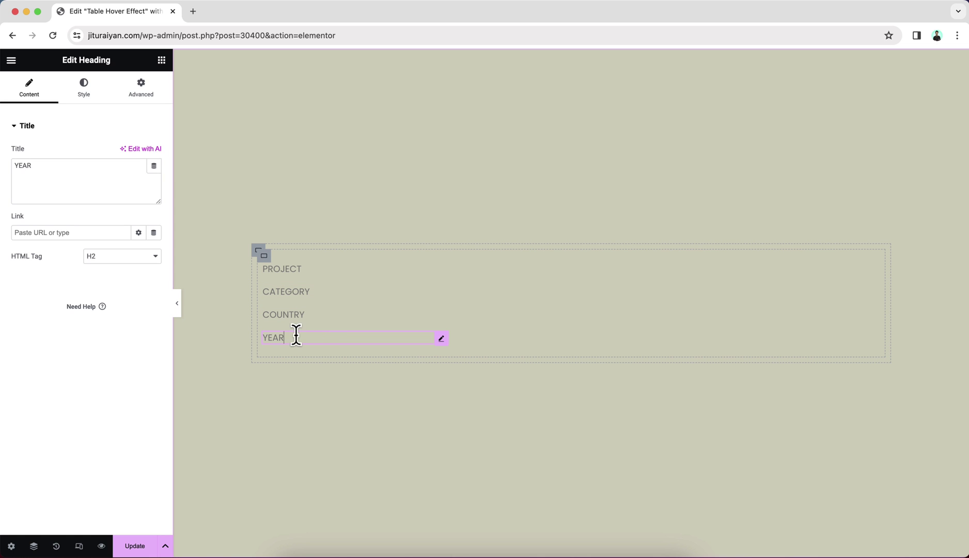
click(149, 99)
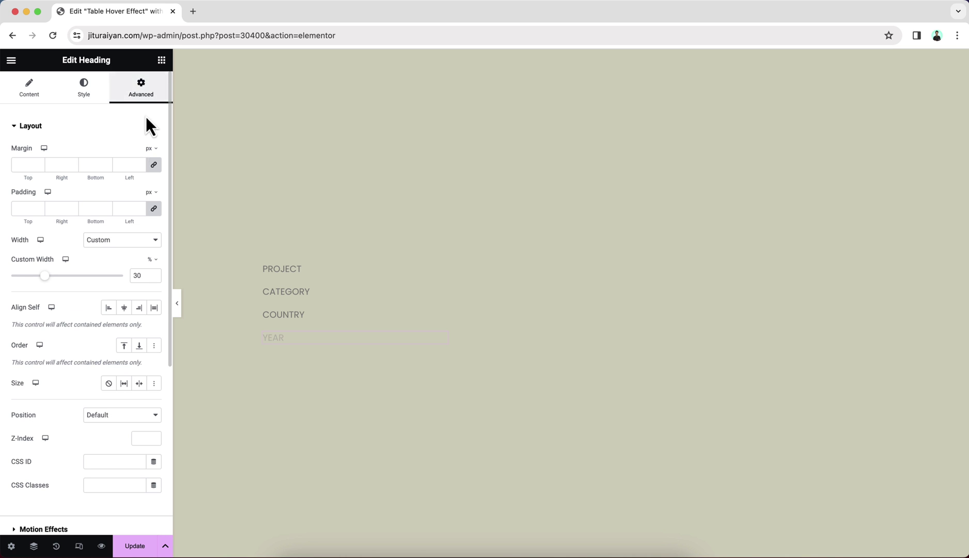
double_click(132, 276)
text(10)
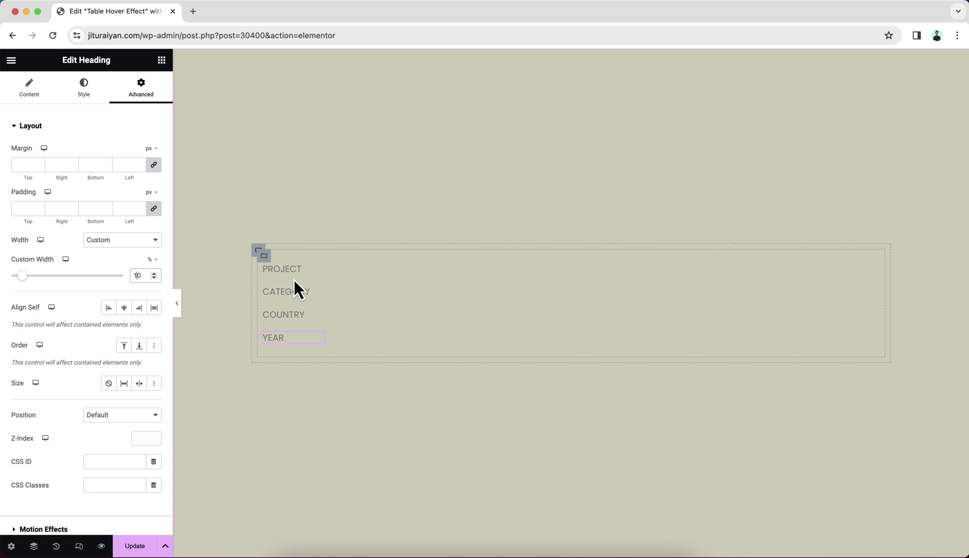
Set the header row container's direction to horizontal so the four headings sit side by side
click(263, 255)
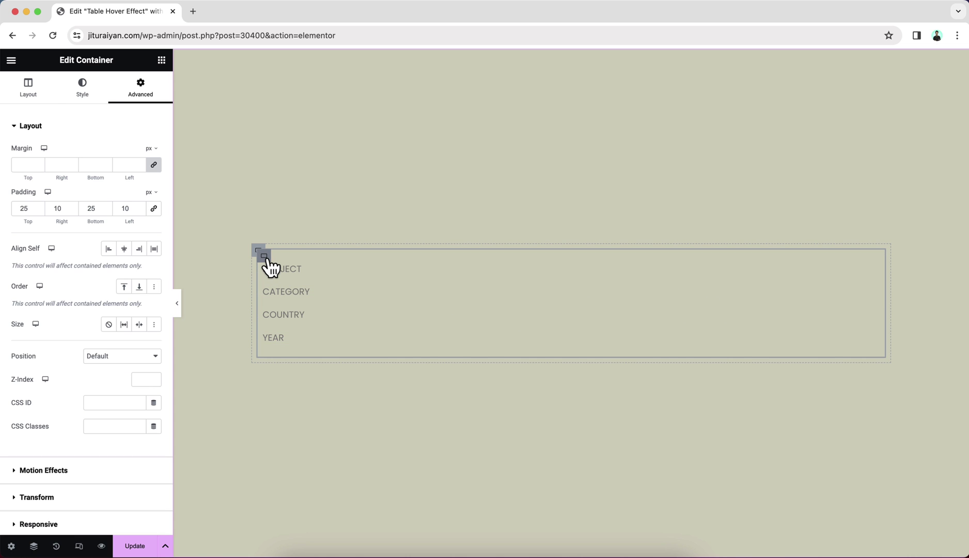
click(35, 95)
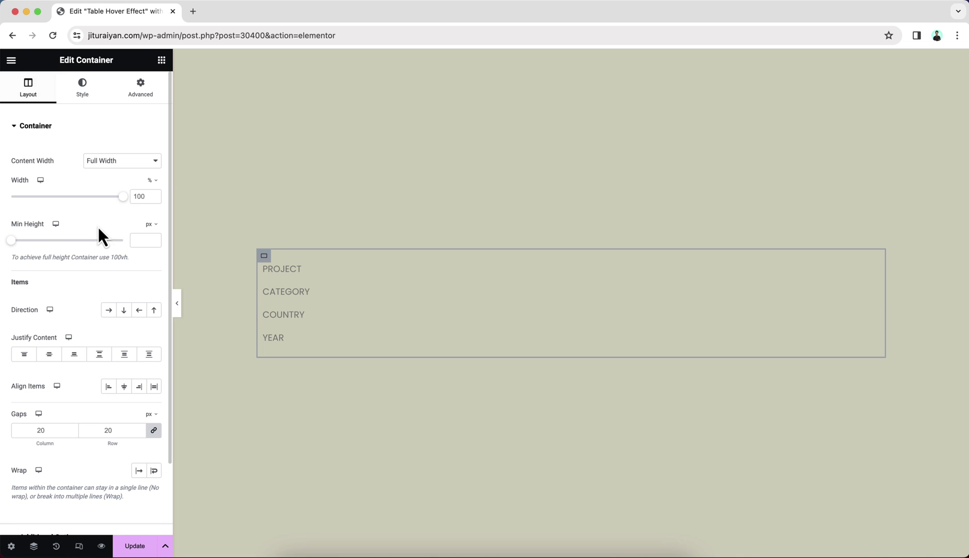
click(108, 310)
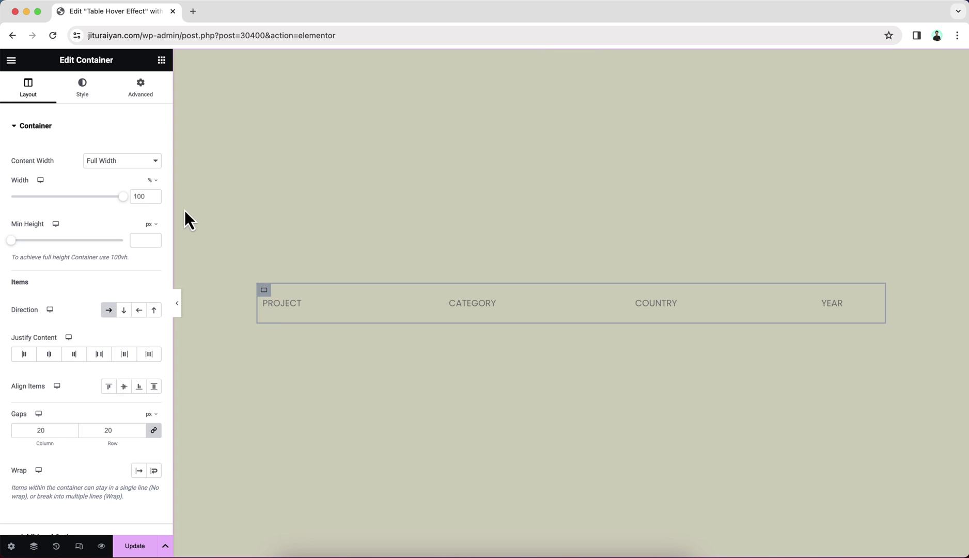
Give the header row container a solid border of 1 px on the bottom only, coloured translucent black #00000020
click(88, 88)
click(88, 256)
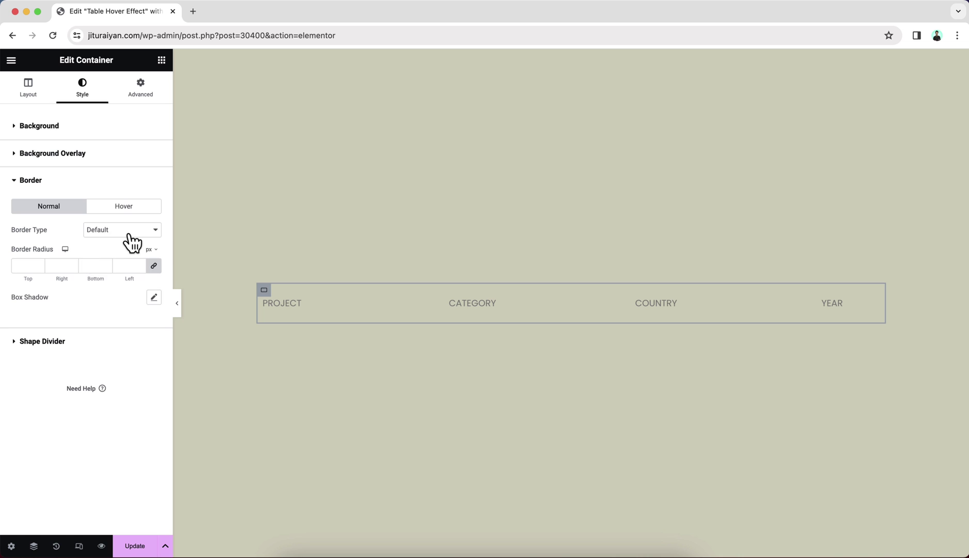
click(126, 232)
click(129, 253)
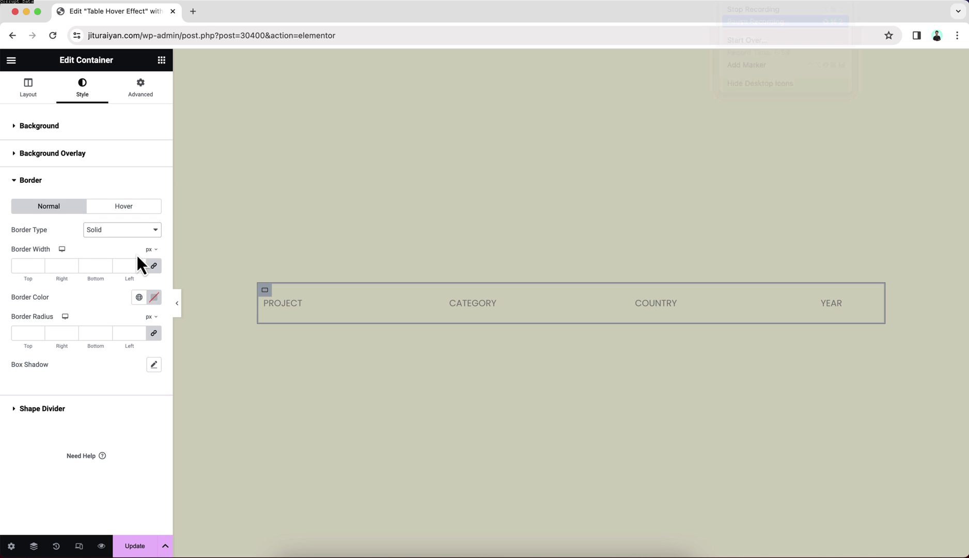
click(153, 266)
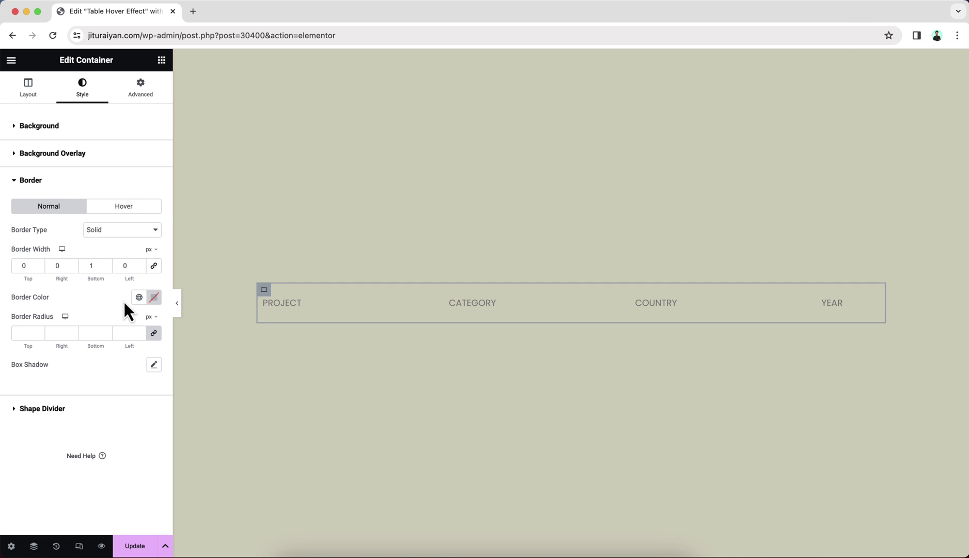
click(153, 296)
drag(143, 390, 75, 427)
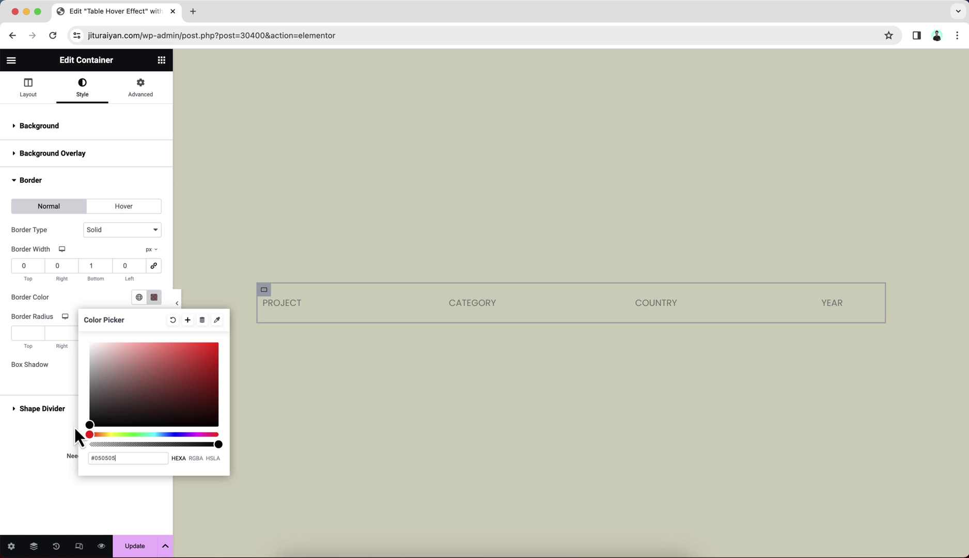
click(106, 444)
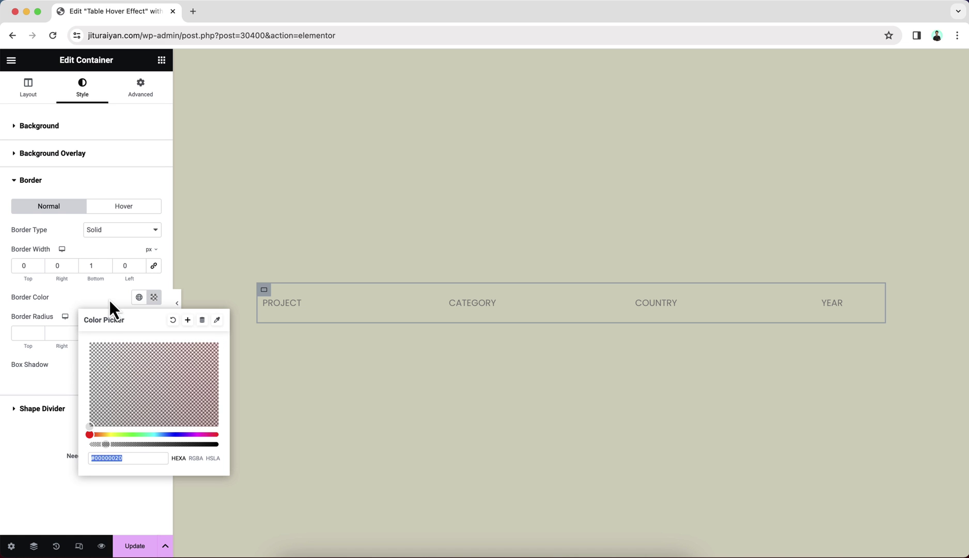
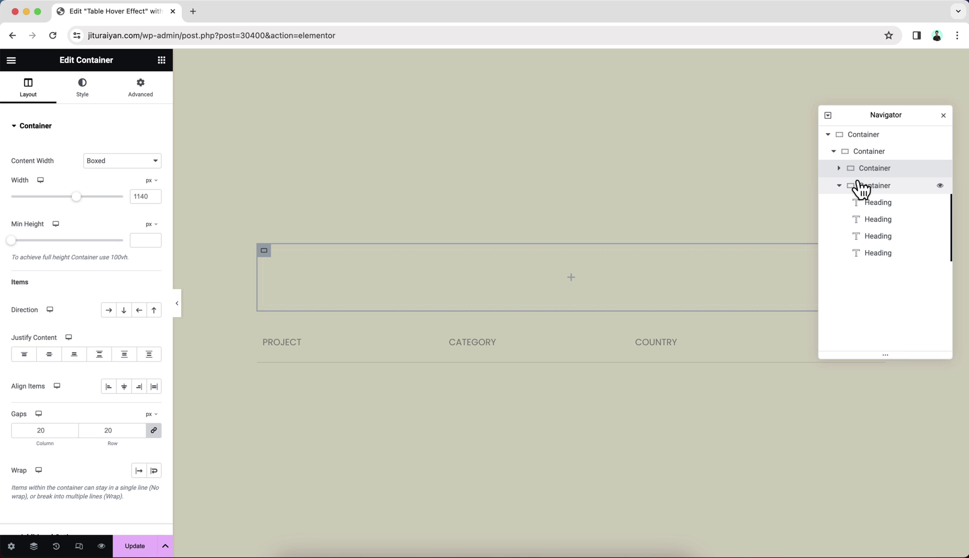
Move the empty container below the header row container and set its content width to Full Width
click(839, 186)
drag(866, 169, 869, 186)
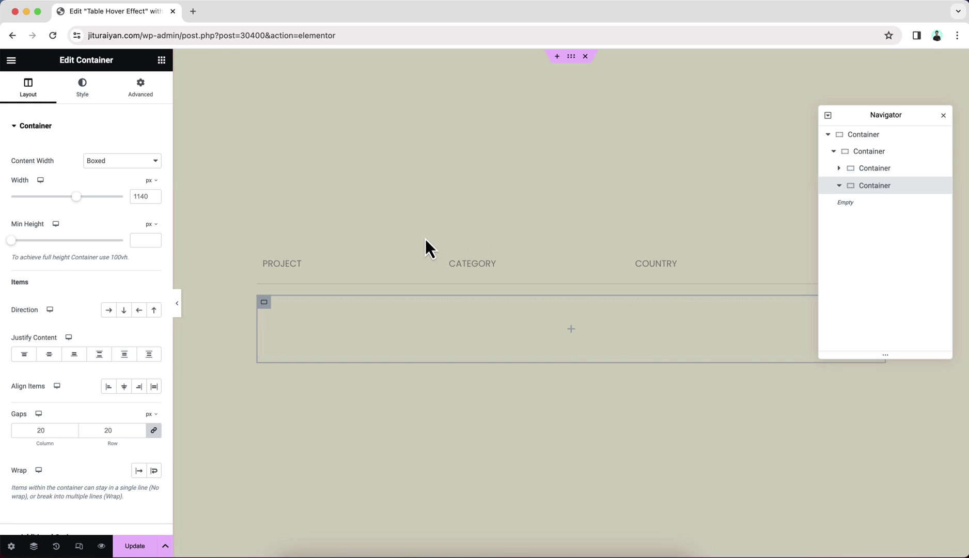
click(130, 165)
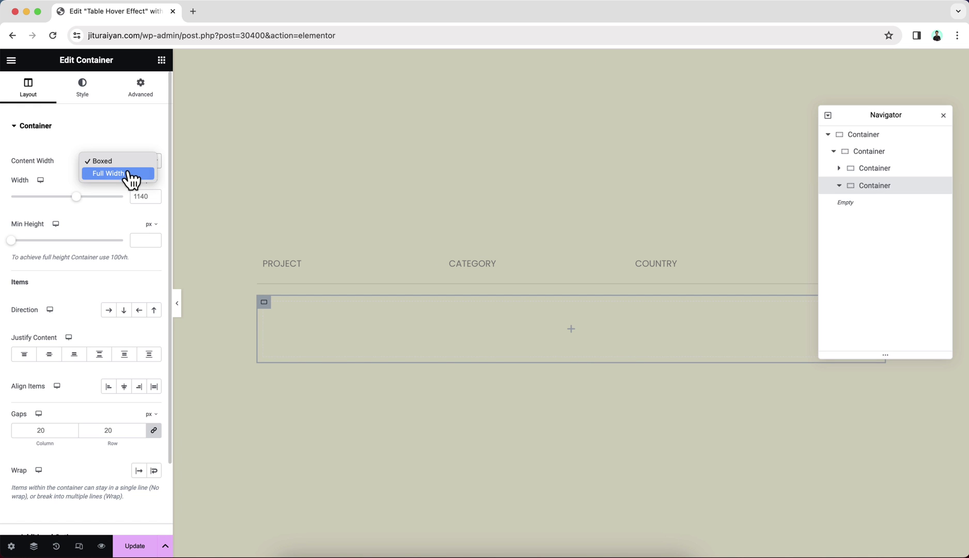
click(128, 174)
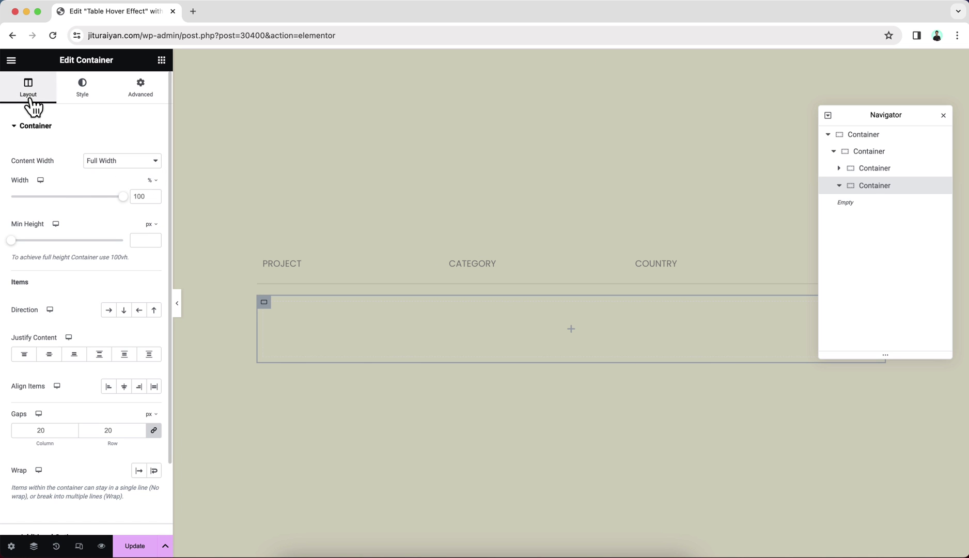
Set the empty container's padding to 0 on all sides
click(139, 97)
click(124, 208)
text(0)
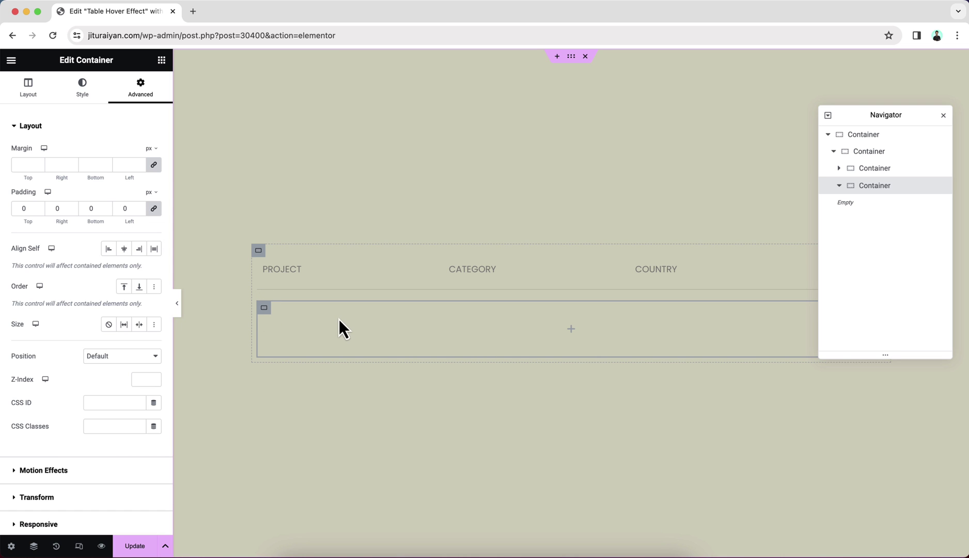
Copy the empty container below the header row and paste the copy inside it
right_click(265, 314)
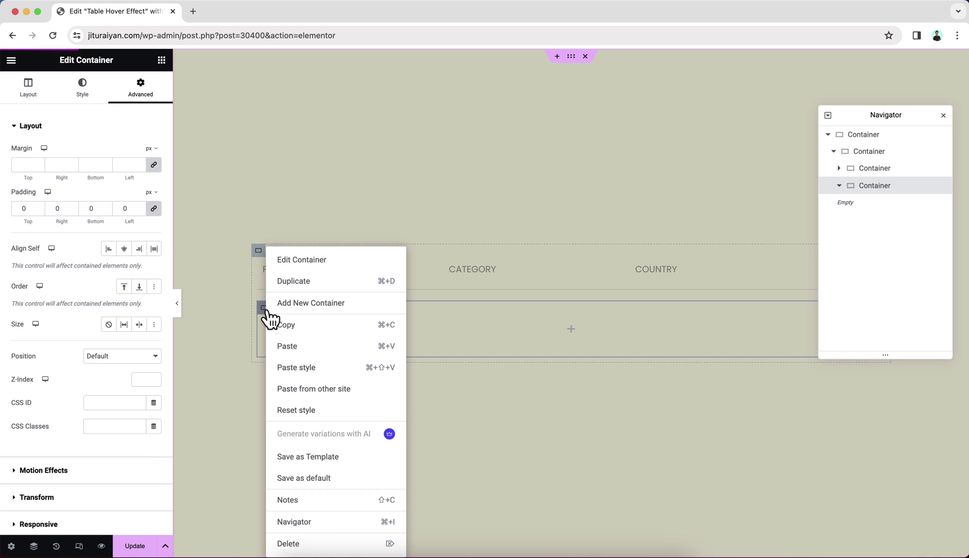
click(300, 325)
right_click(328, 318)
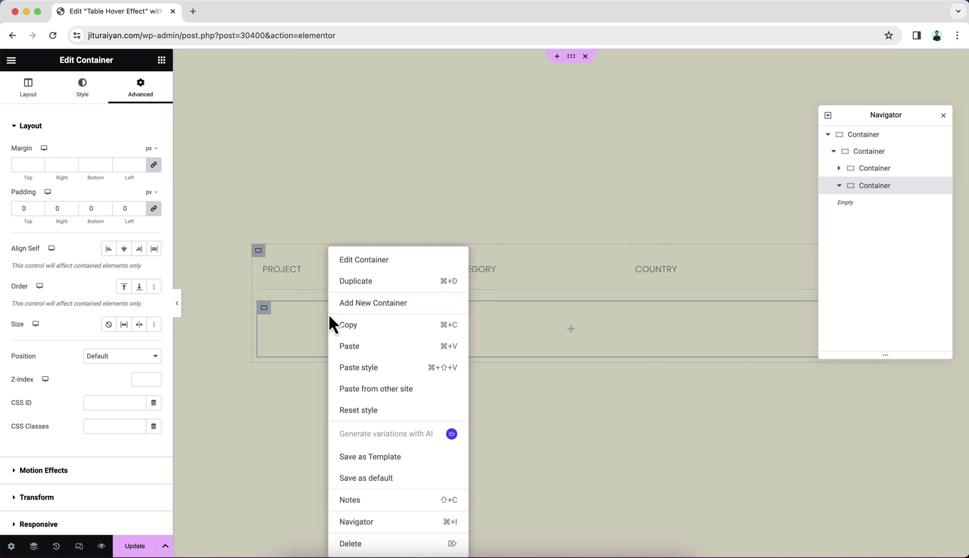
click(350, 347)
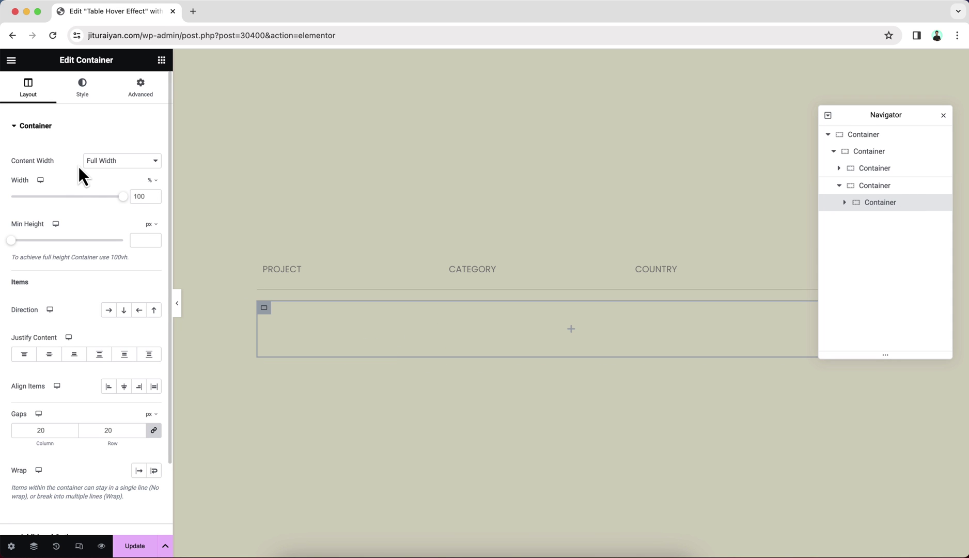
Paste a copy of the nested container inside itself and set the innermost container's width to 30%
click(140, 92)
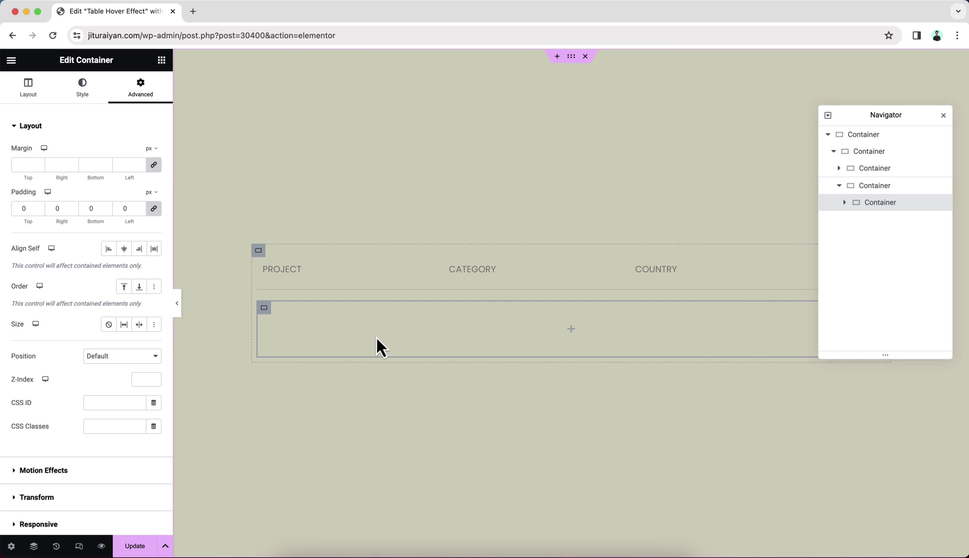
right_click(880, 204)
click(857, 283)
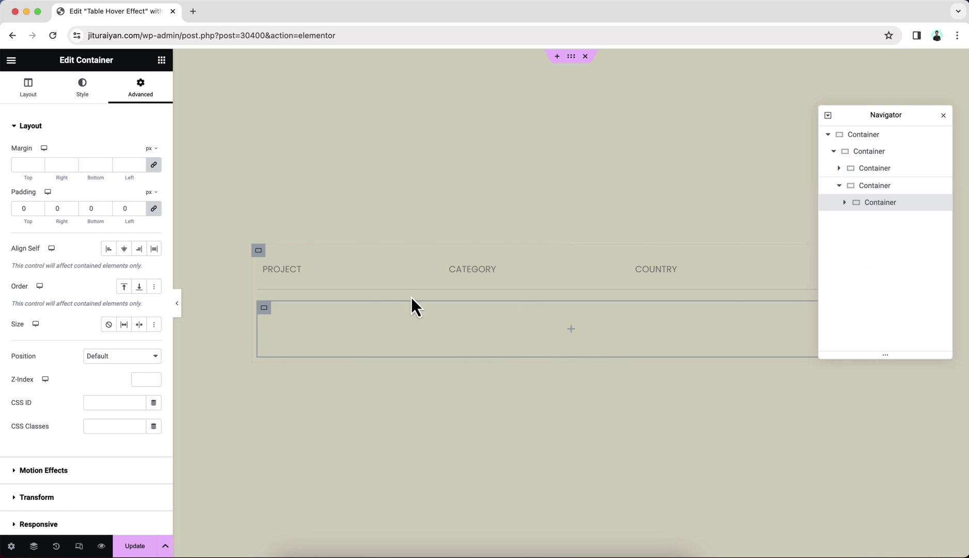
right_click(373, 319)
click(402, 346)
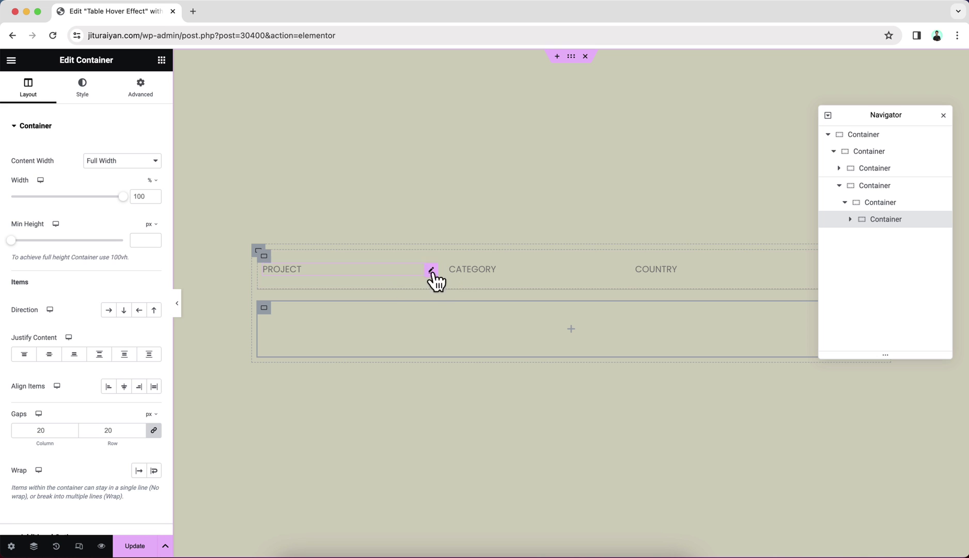
double_click(138, 196)
text(30)
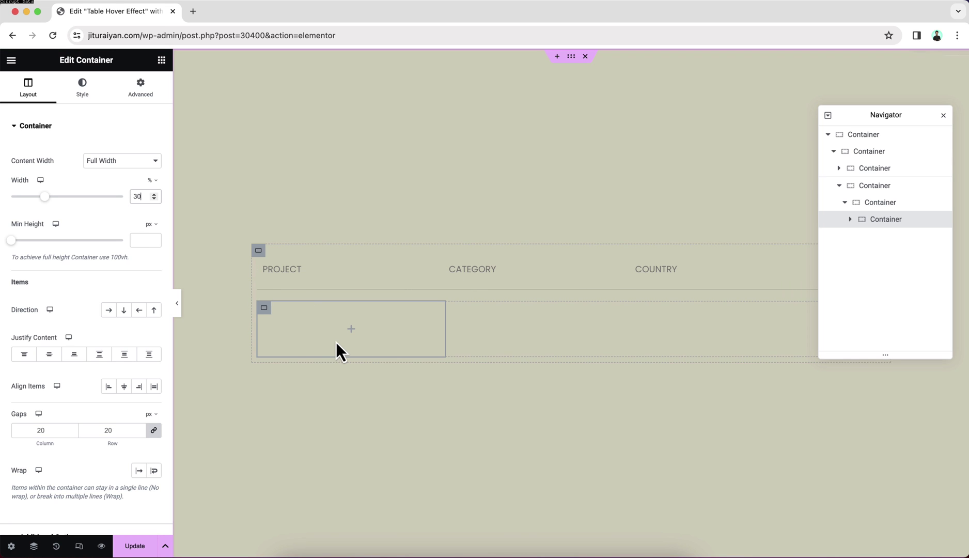
Add a Text Editor widget to the innermost 30% container and replace its placeholder text with MODEL
click(162, 60)
drag(49, 313, 330, 319)
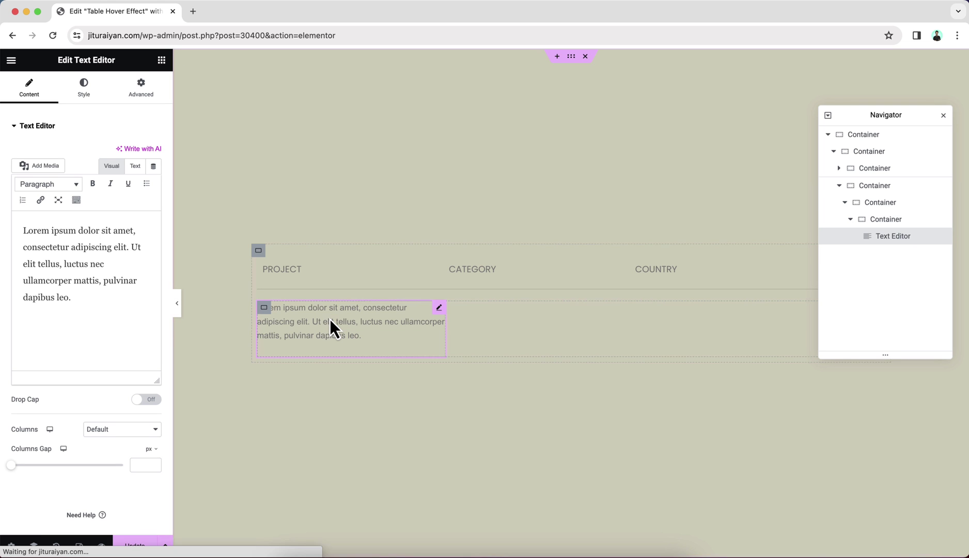
triple_click(97, 266)
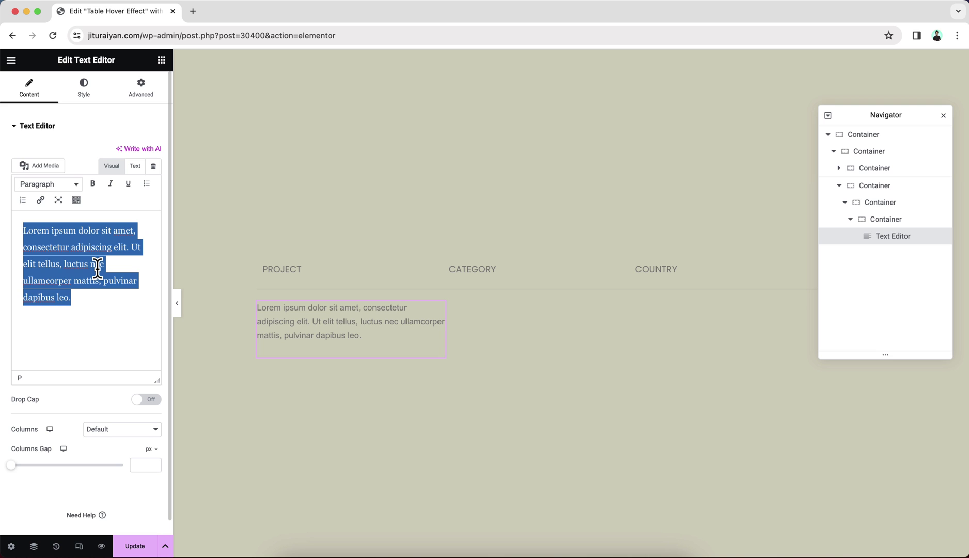
text(MODEL)
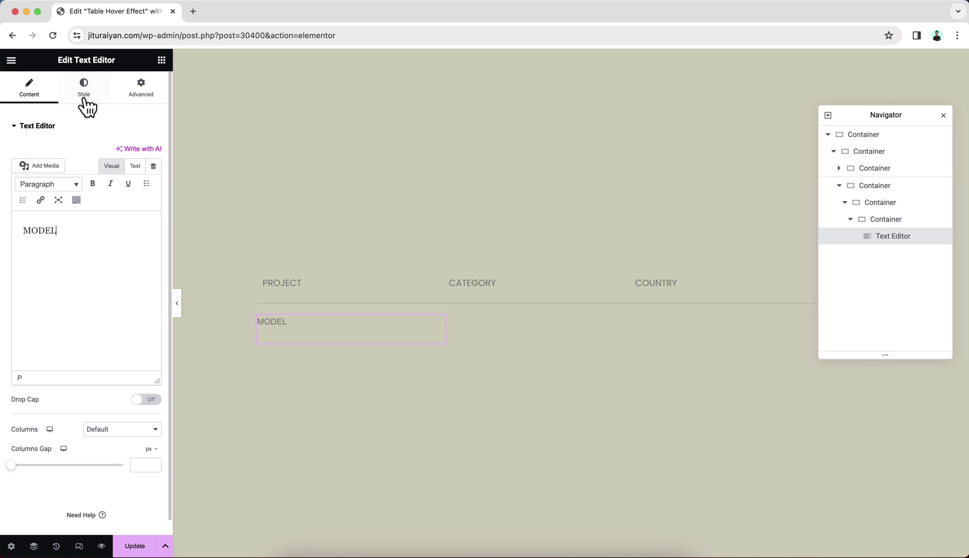
Set the MODEL text's color to dark gray #272525
click(84, 101)
click(154, 176)
click(96, 292)
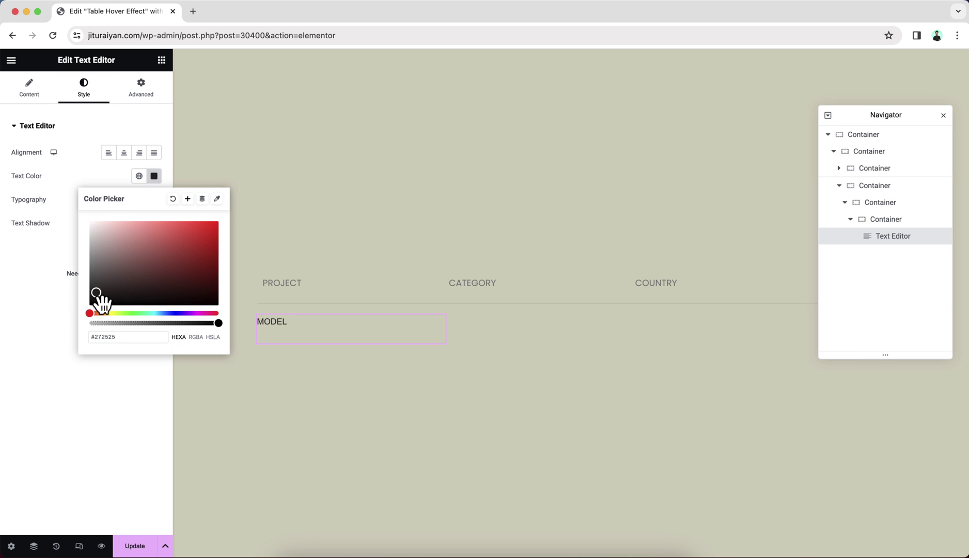
click(61, 279)
Set the MODEL text's typography to Poppins, size 16 px, with a line height of 1 em
click(154, 199)
click(118, 252)
text(popp)
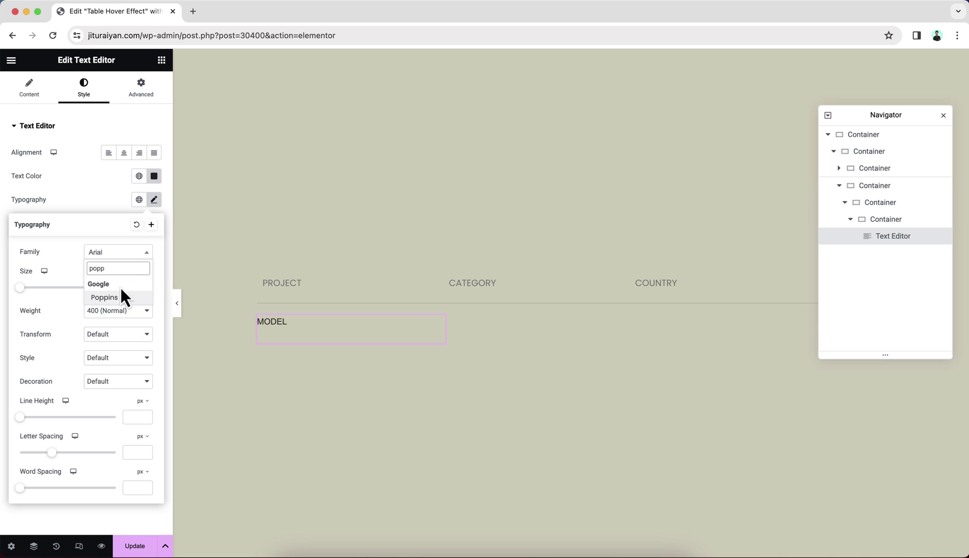
click(122, 296)
click(126, 287)
text(16)
click(143, 401)
click(147, 424)
text(1)
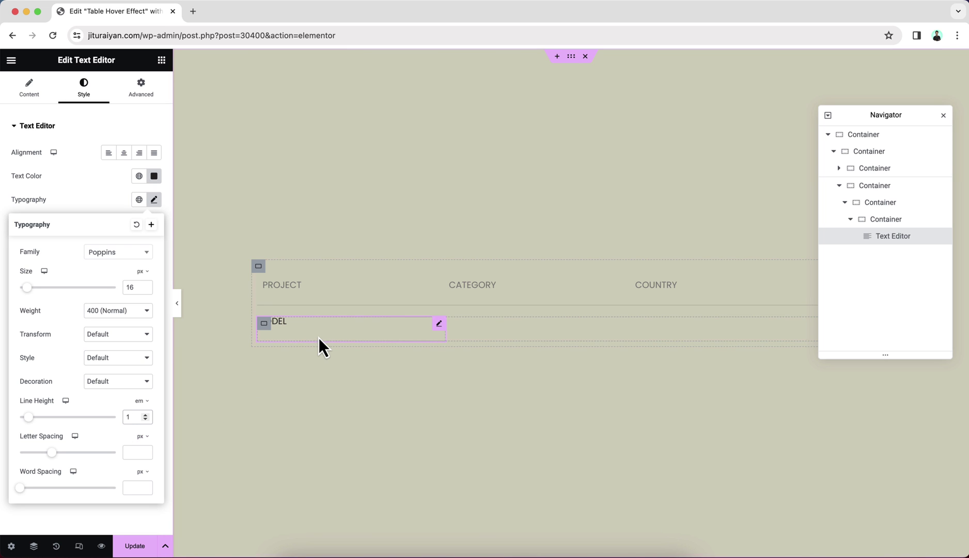
Switch to the mobile portrait view and hide the header row container on mobile portrait
click(78, 546)
click(539, 60)
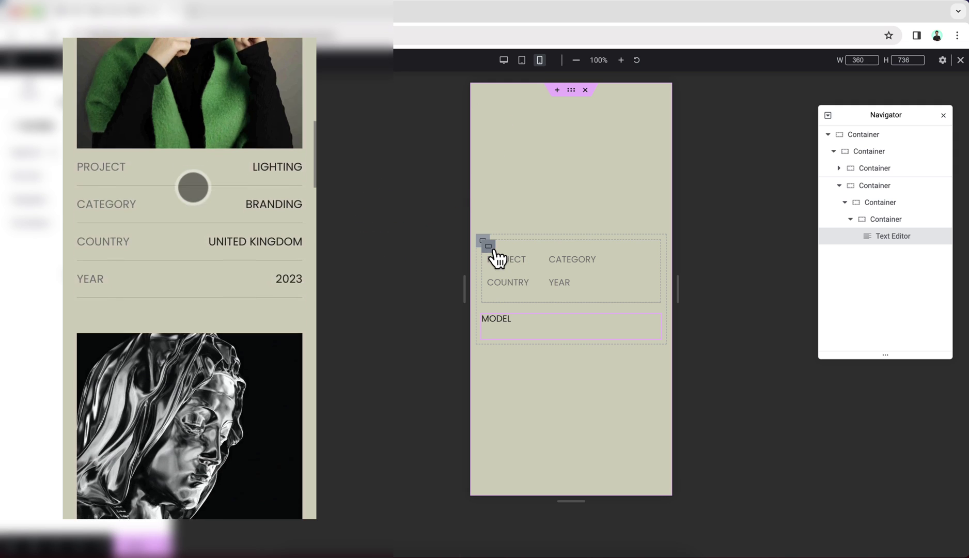
click(493, 251)
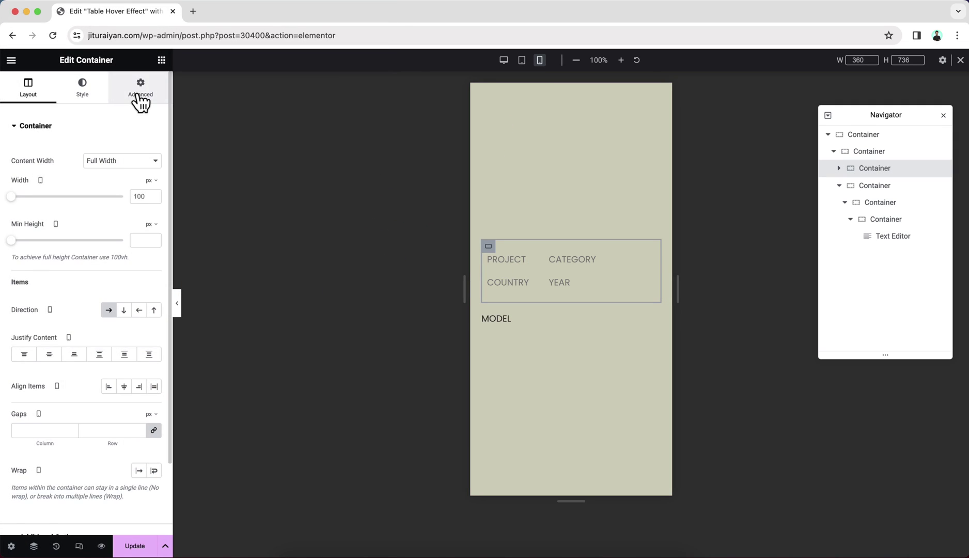
click(139, 97)
scroll(111, 348, down, 5)
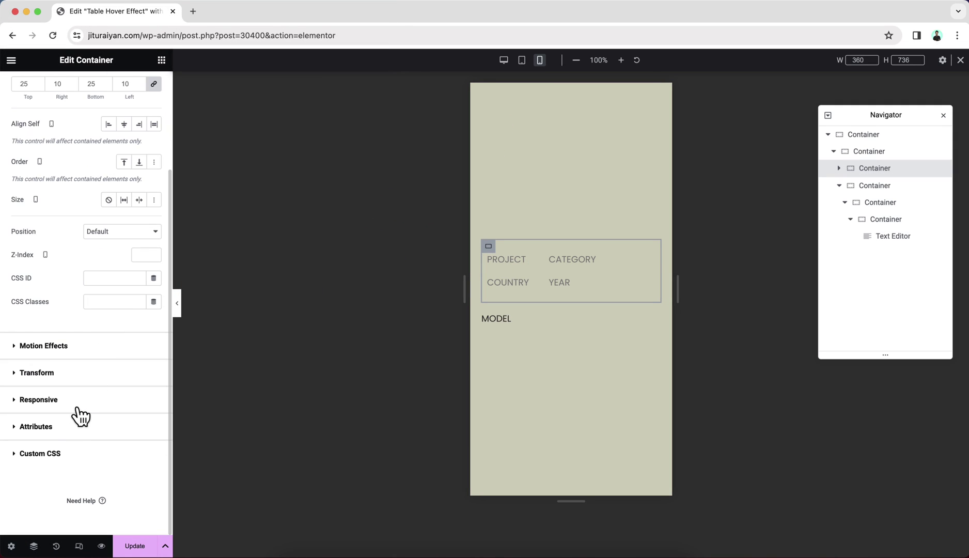
click(77, 408)
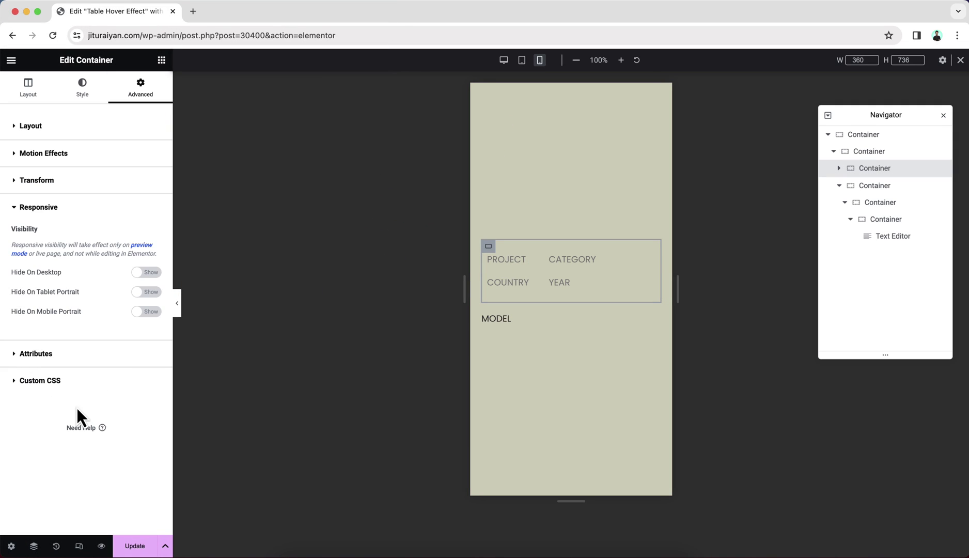
click(151, 312)
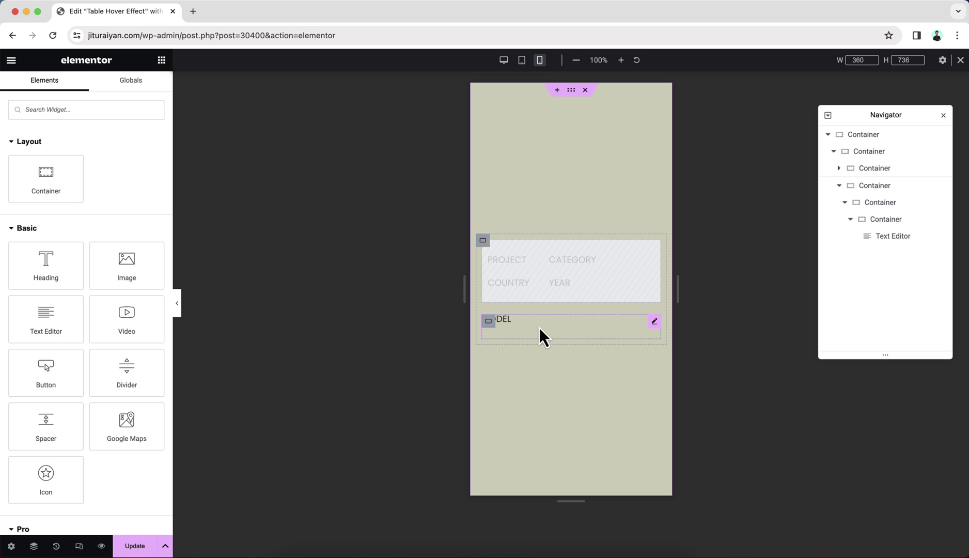
Duplicate the MODEL text widget and change the first one's text to PROJECT
right_click(522, 322)
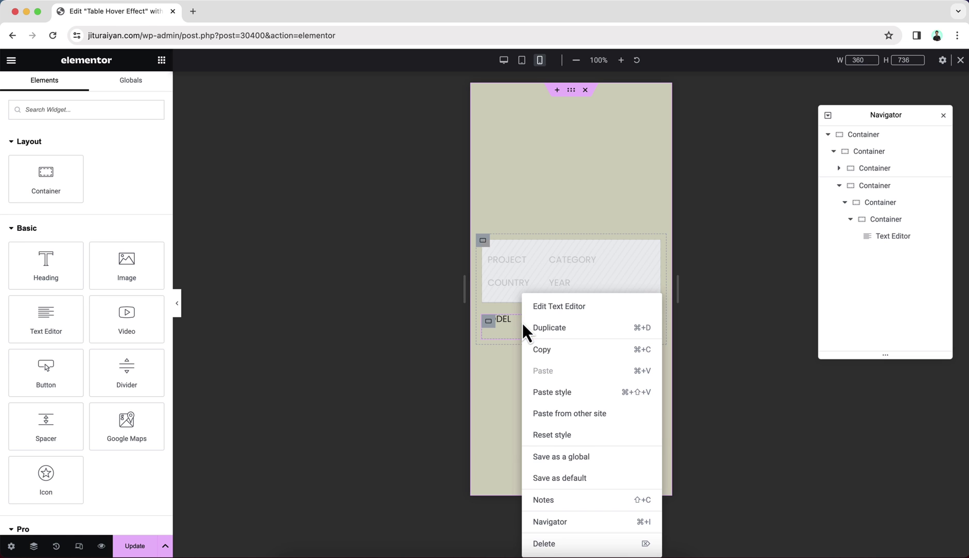
click(550, 331)
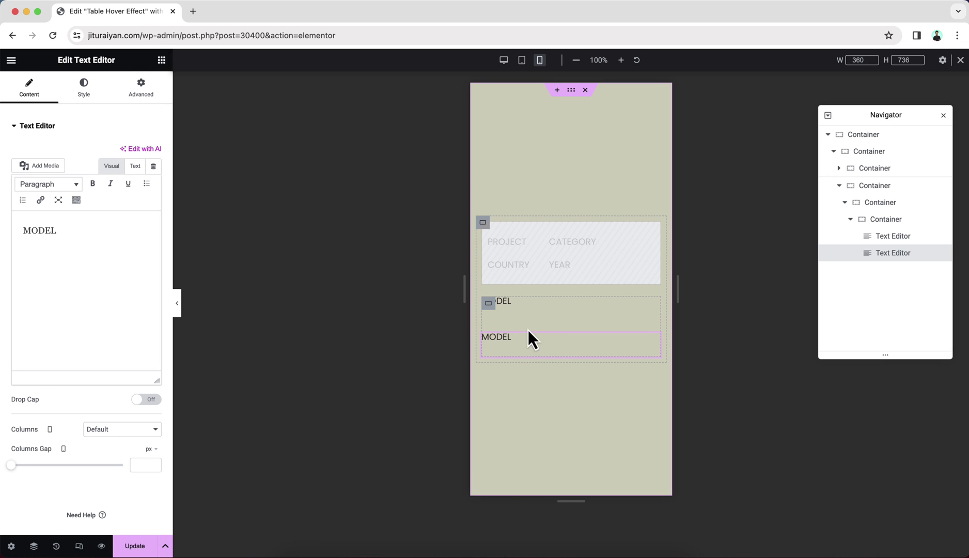
click(522, 307)
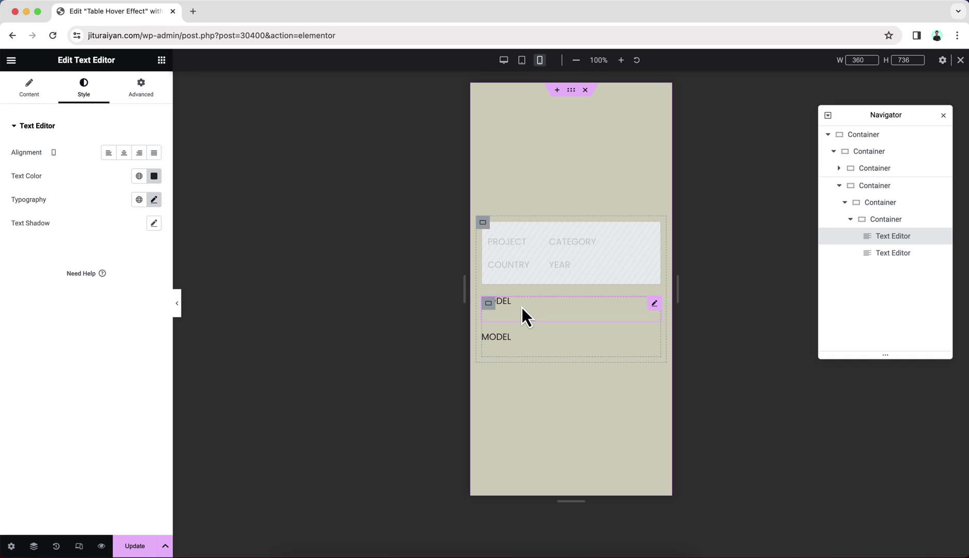
click(28, 92)
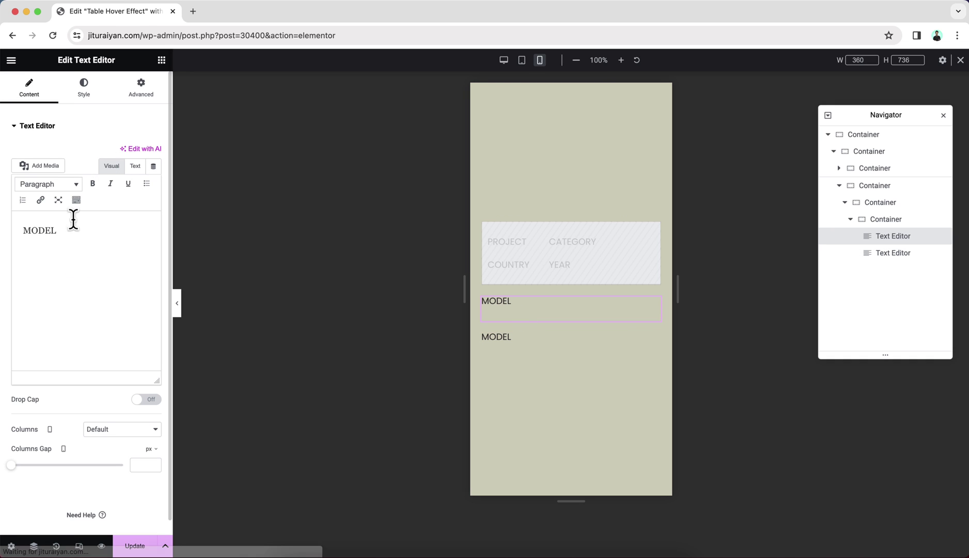
double_click(51, 231)
text(PROJECT)
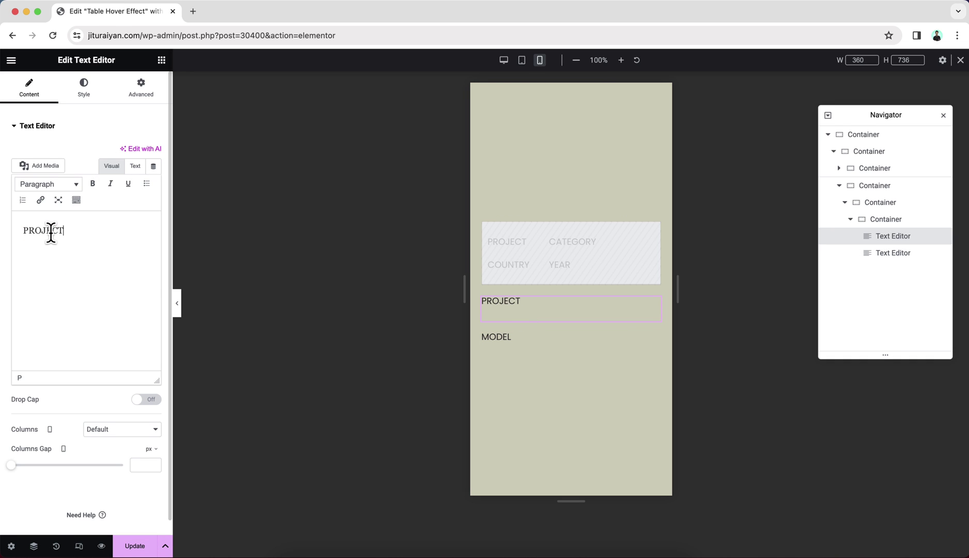
Set the PROJECT label's text color to gray #7A7A7A and hide the label on desktop and tablet portrait
click(88, 95)
click(154, 176)
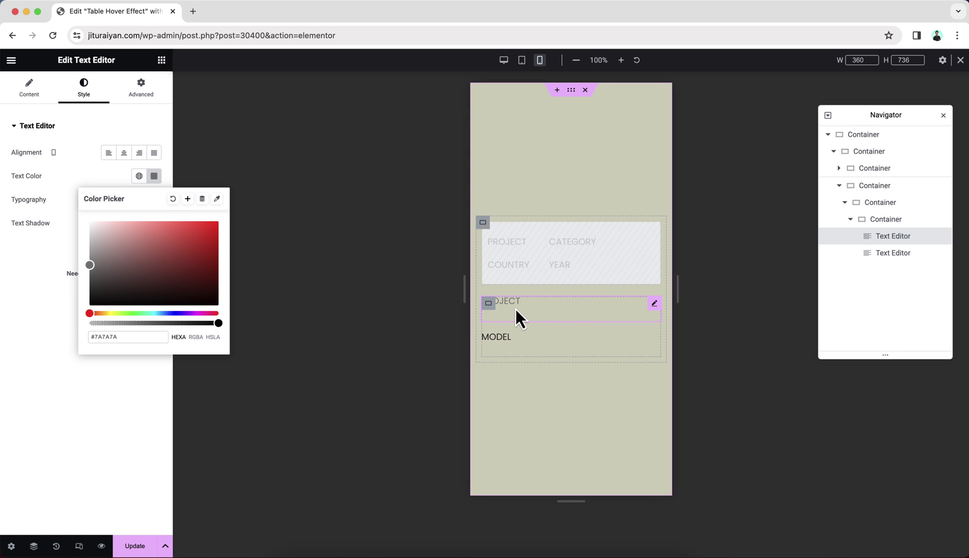
click(145, 95)
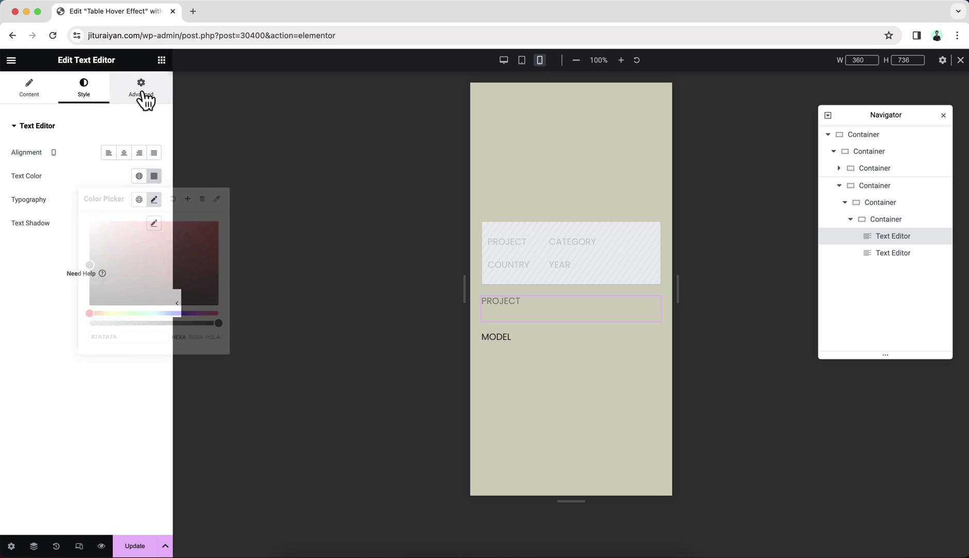
scroll(86, 336, down, 5)
click(62, 402)
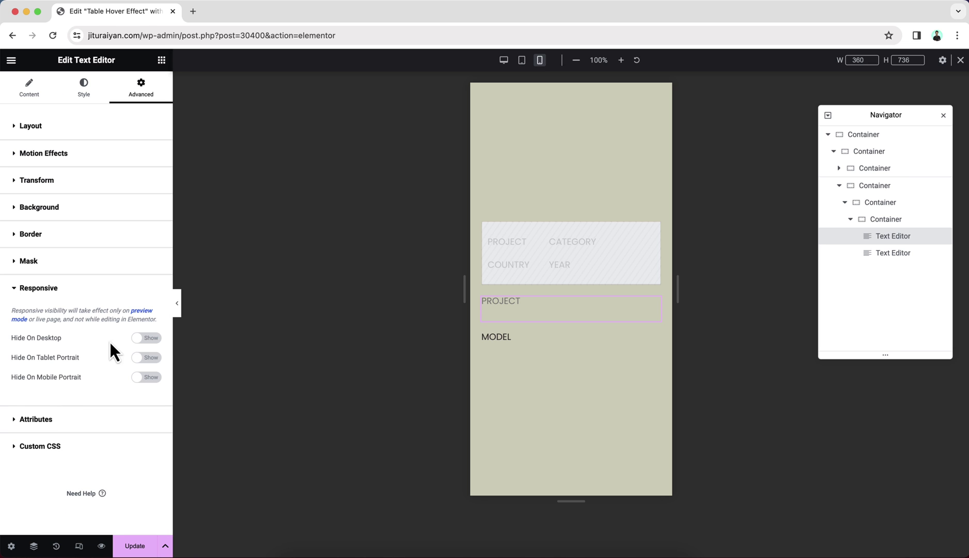
click(151, 340)
click(151, 358)
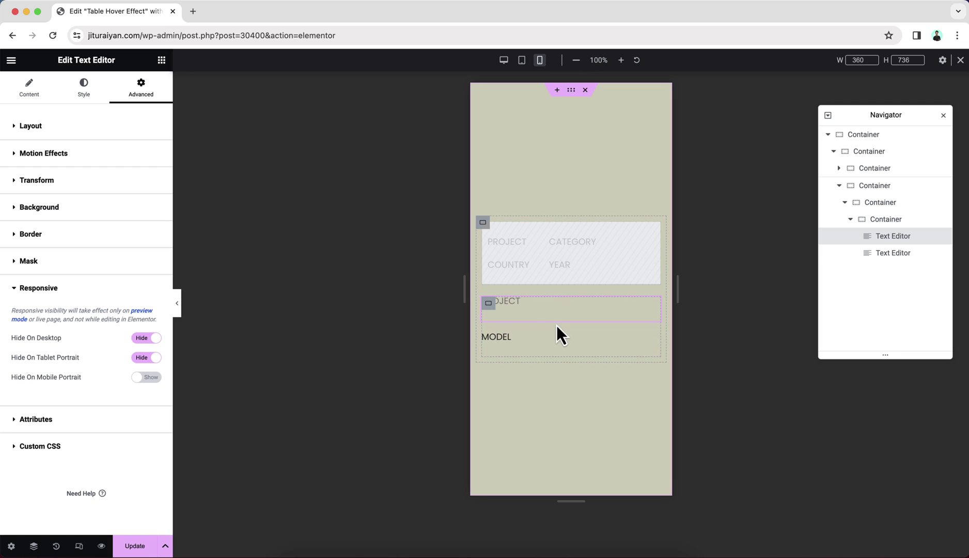
Arrange the innermost container's PROJECT and MODEL texts in a horizontal row on mobile, justified with space between
click(880, 221)
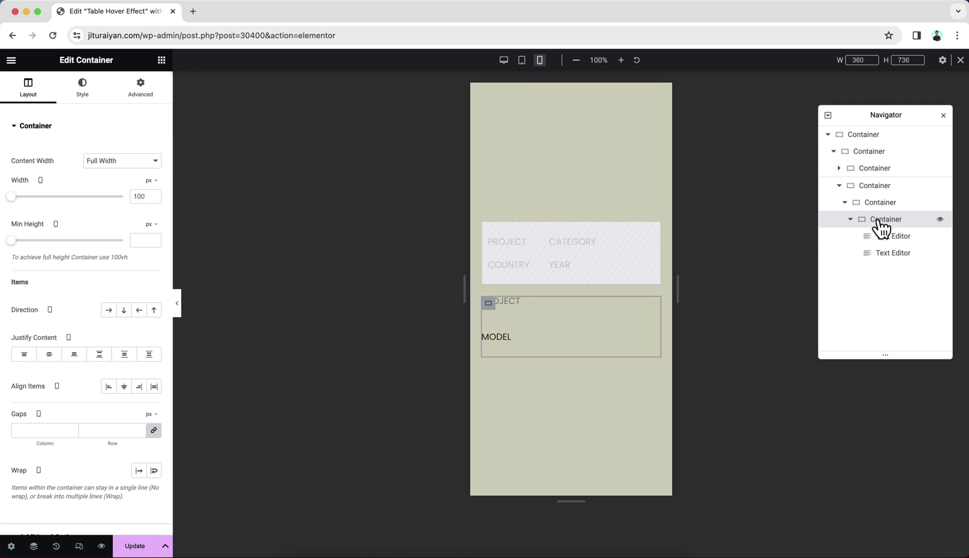
click(109, 310)
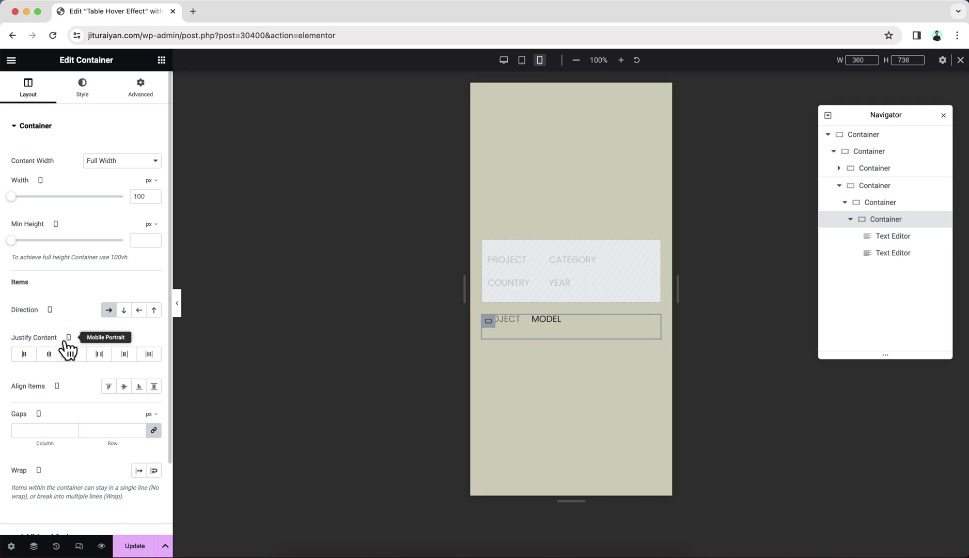
click(99, 354)
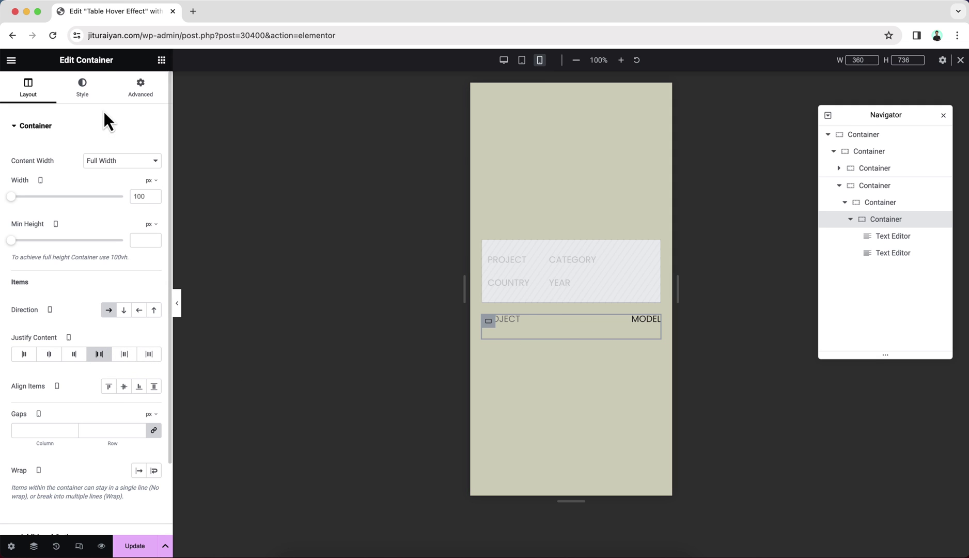
Give the innermost container a solid, semi-transparent dark border on mobile, 1 px at the bottom and 0 on the other sides
click(83, 88)
click(101, 255)
click(122, 229)
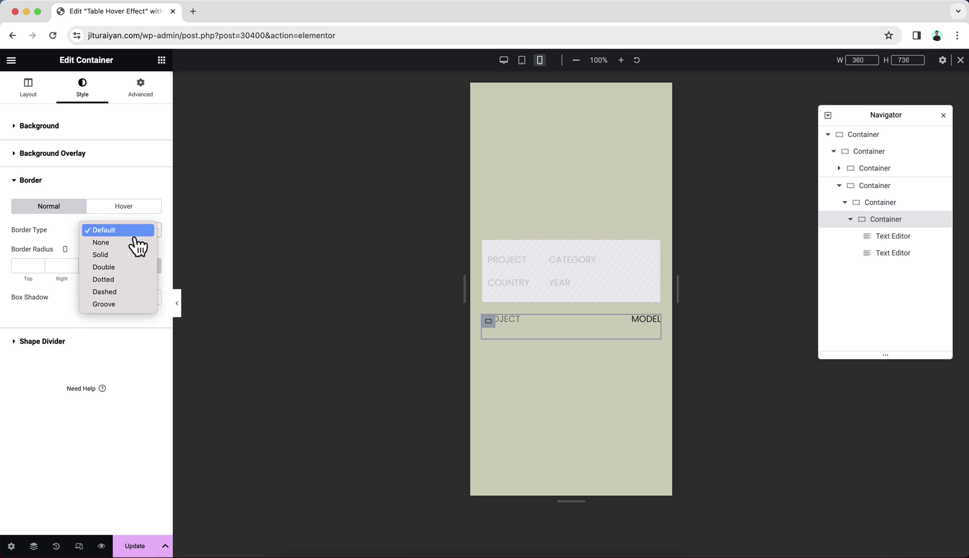
click(136, 247)
click(91, 266)
text(1)
click(155, 297)
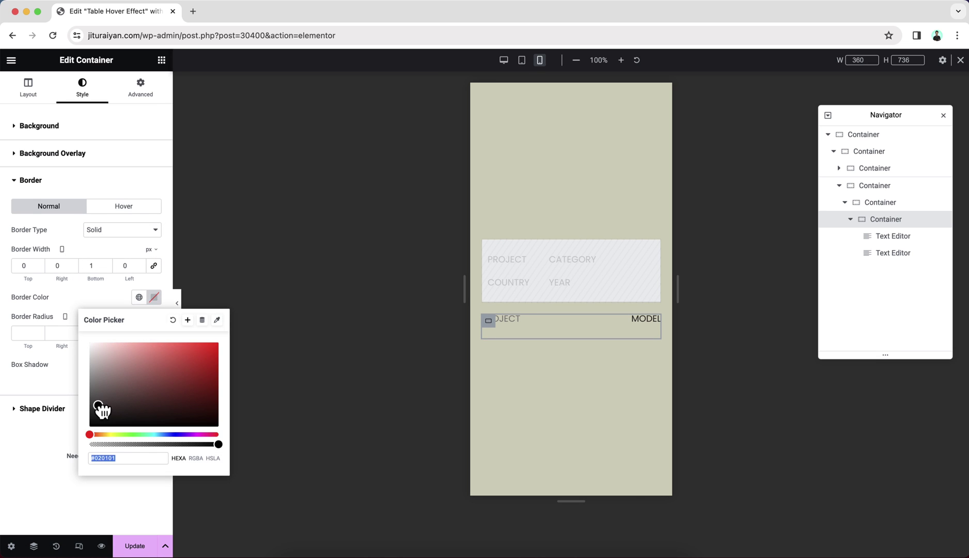
click(106, 444)
click(71, 440)
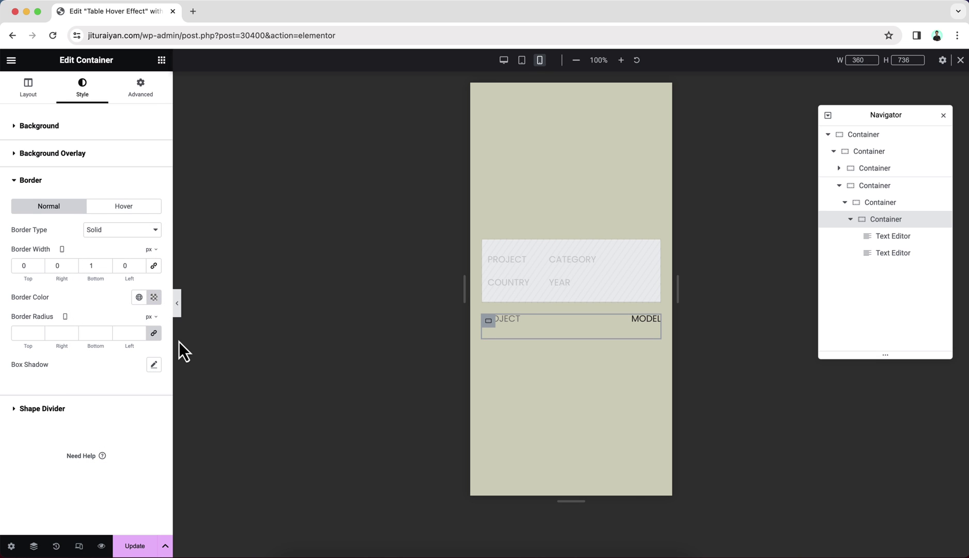
Return to the desktop view and set the innermost container's border width to 0 on all sides
click(959, 60)
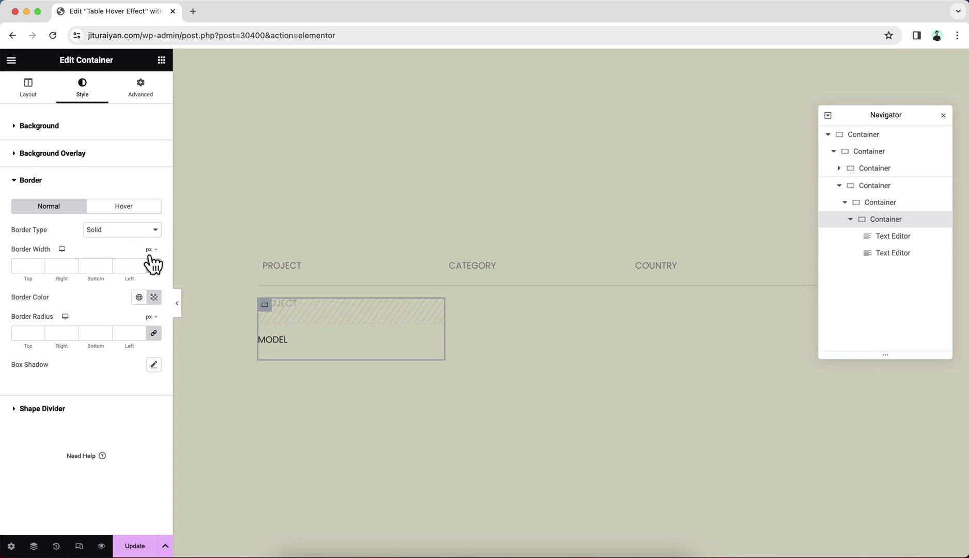
click(177, 304)
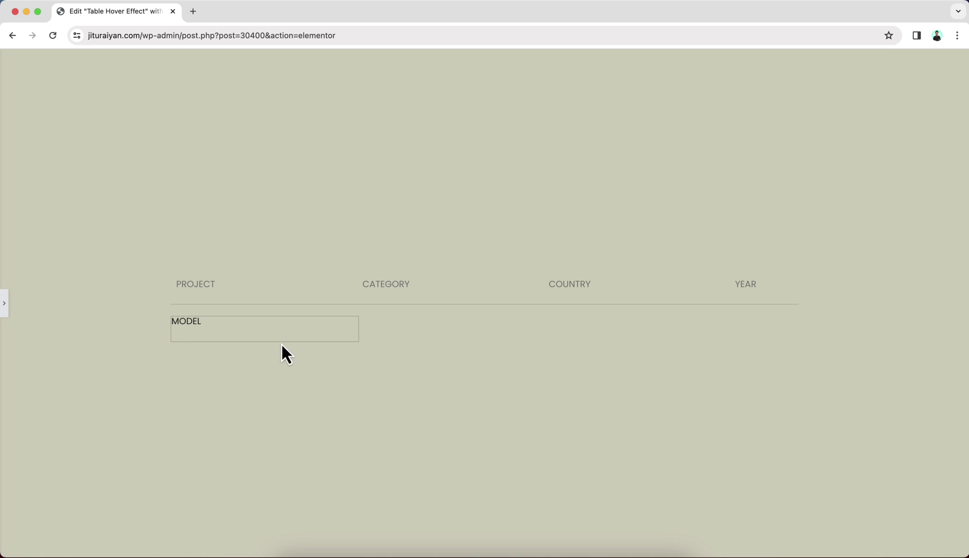
click(5, 304)
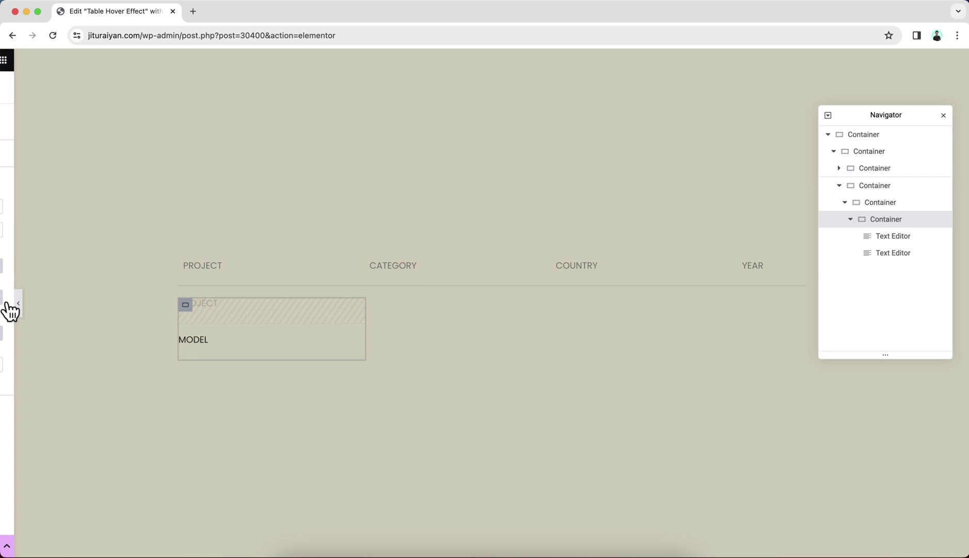
click(120, 266)
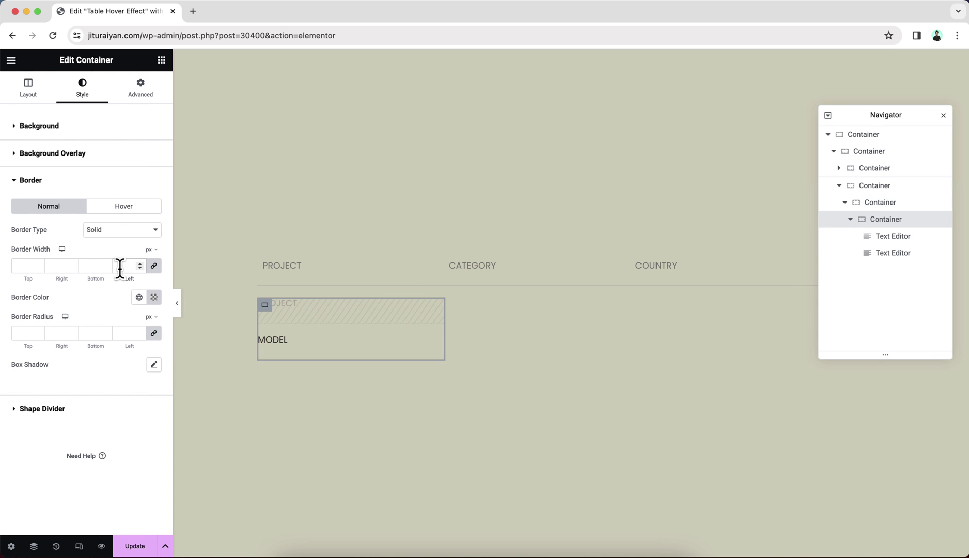
text(0)
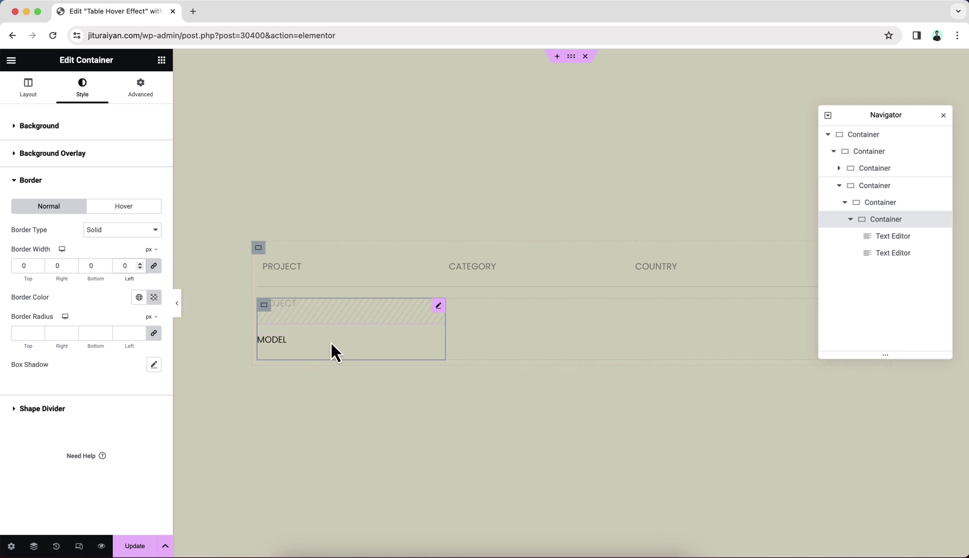
Duplicate the container holding the PROJECT and MODEL texts three times to make four cells
right_click(883, 227)
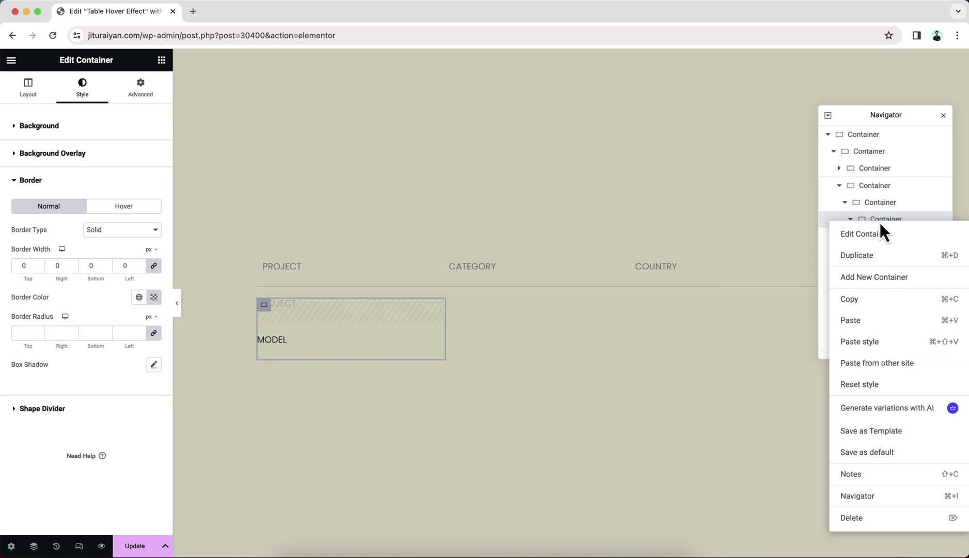
click(881, 257)
right_click(870, 276)
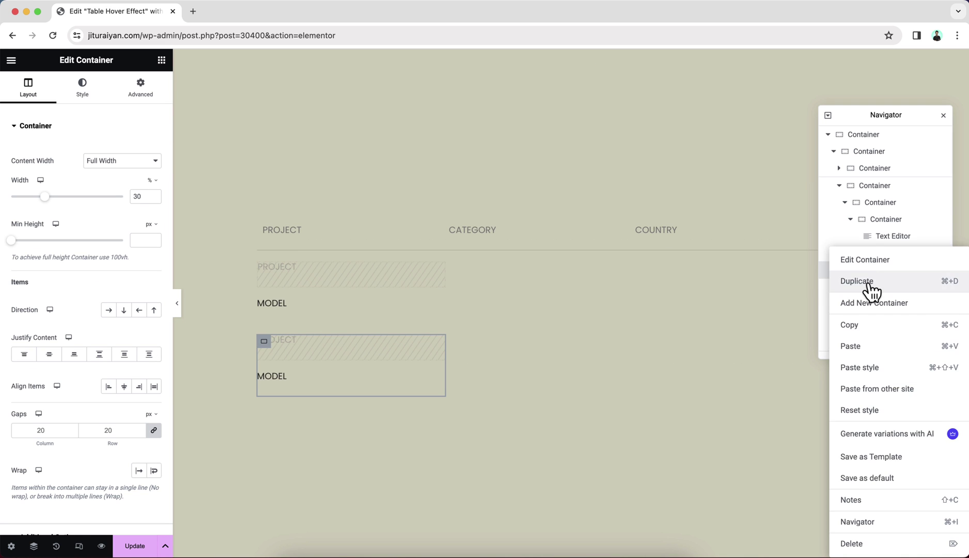
click(870, 279)
right_click(882, 290)
click(883, 299)
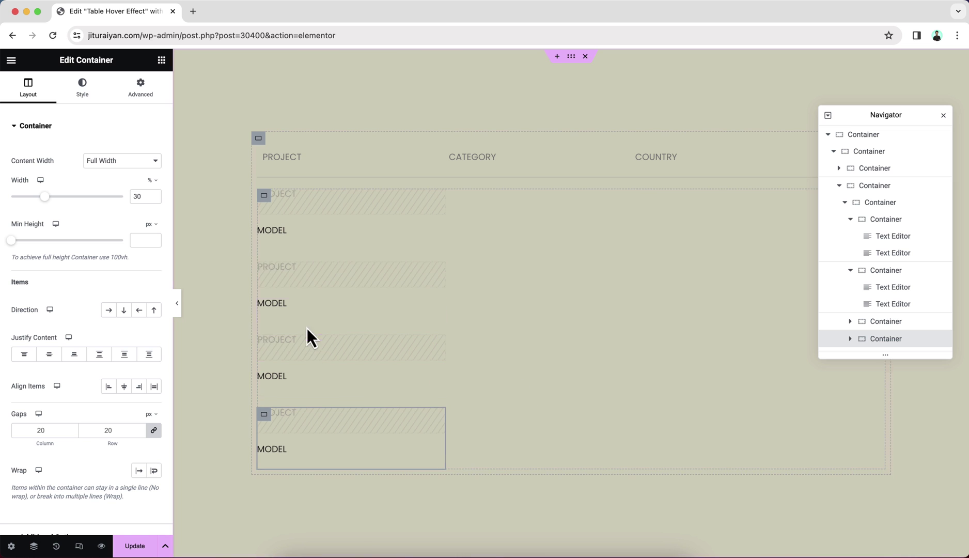
Change the copied cells' texts to CATEGORY/DESIGN, COUNTRY/HONGKONG and YEAR/2021, and set the YEAR cell container's width to 10%
click(286, 273)
double_click(282, 269)
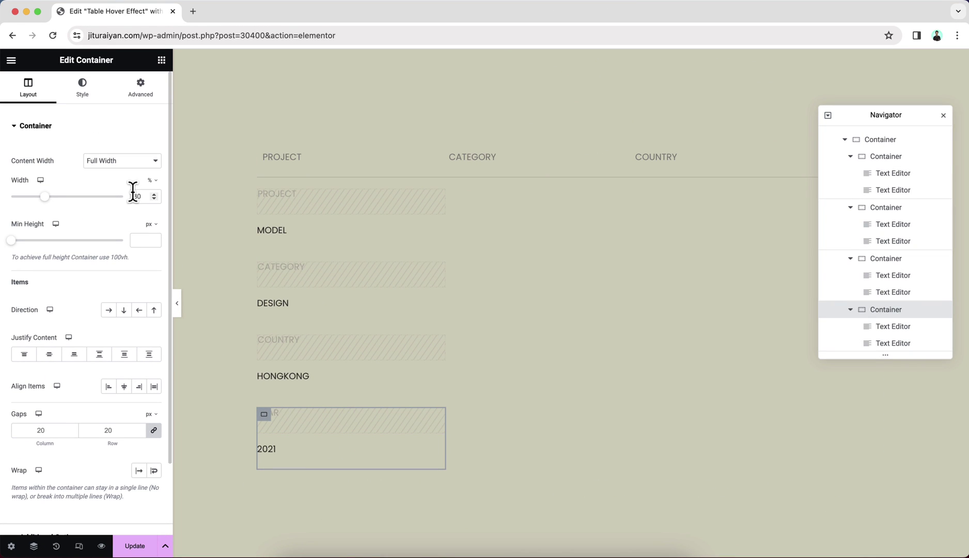
drag(137, 196, 123, 205)
text(1)
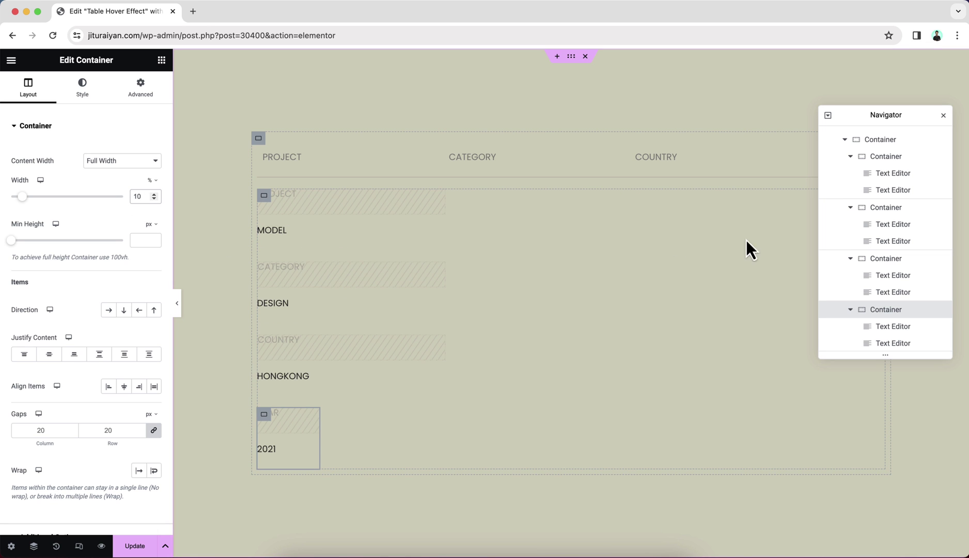
Set the direction of the parent container holding the four cells to a horizontal row
scroll(898, 238, up, 2)
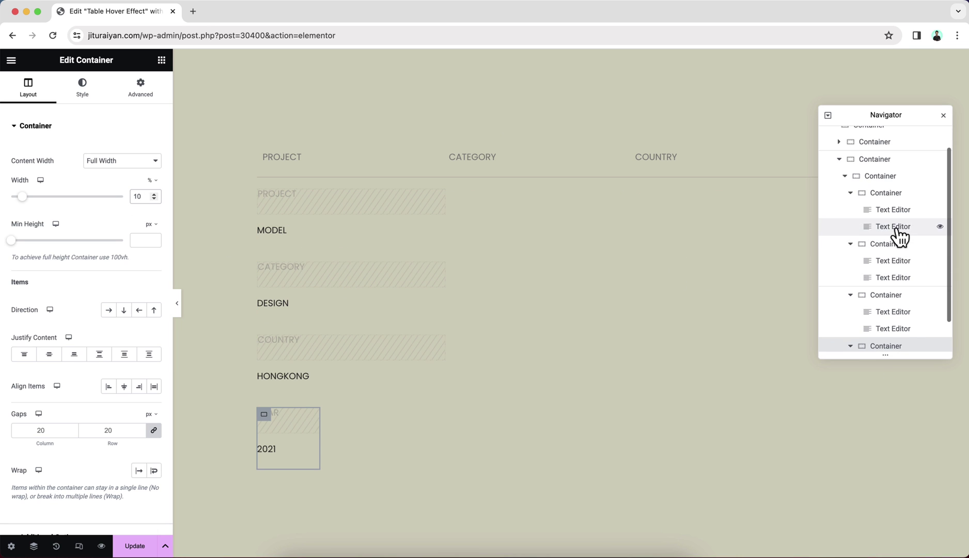
click(899, 178)
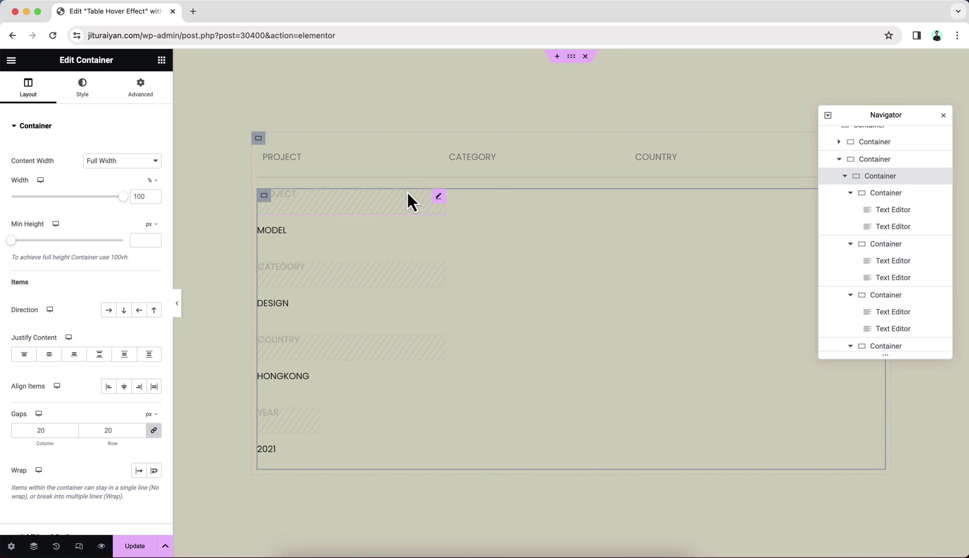
click(109, 311)
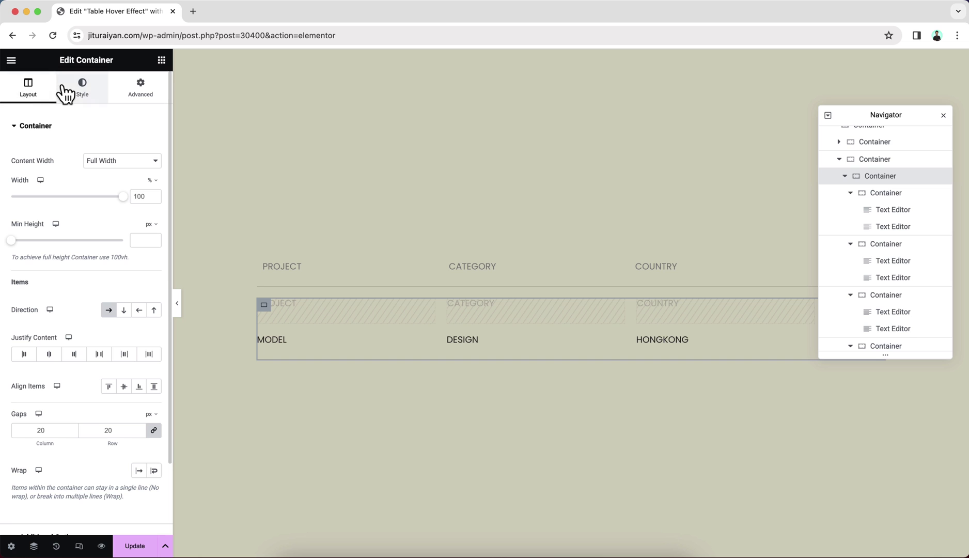
Give the data row container a solid border with a 1 px bottom width, 0 on the other sides, and colour #00000020
click(92, 93)
click(82, 252)
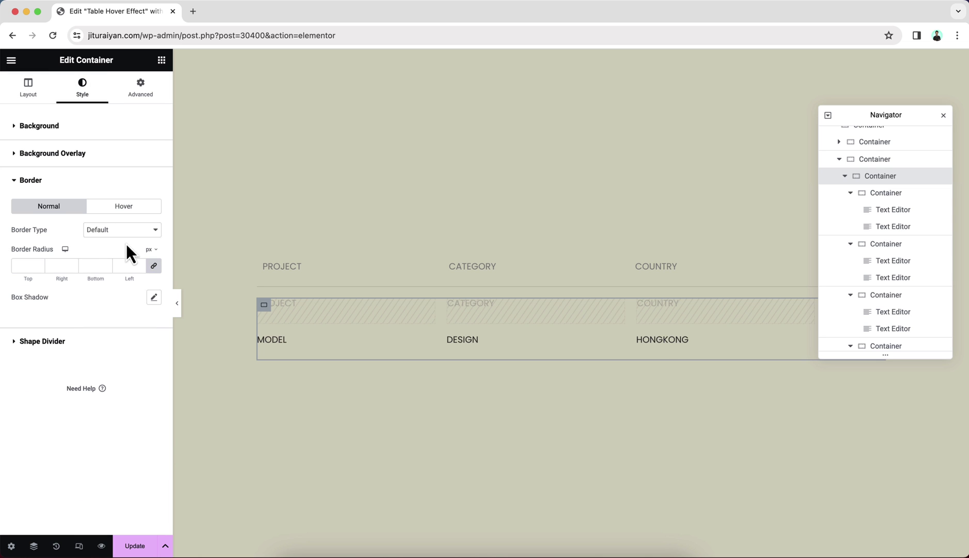
click(126, 232)
click(129, 255)
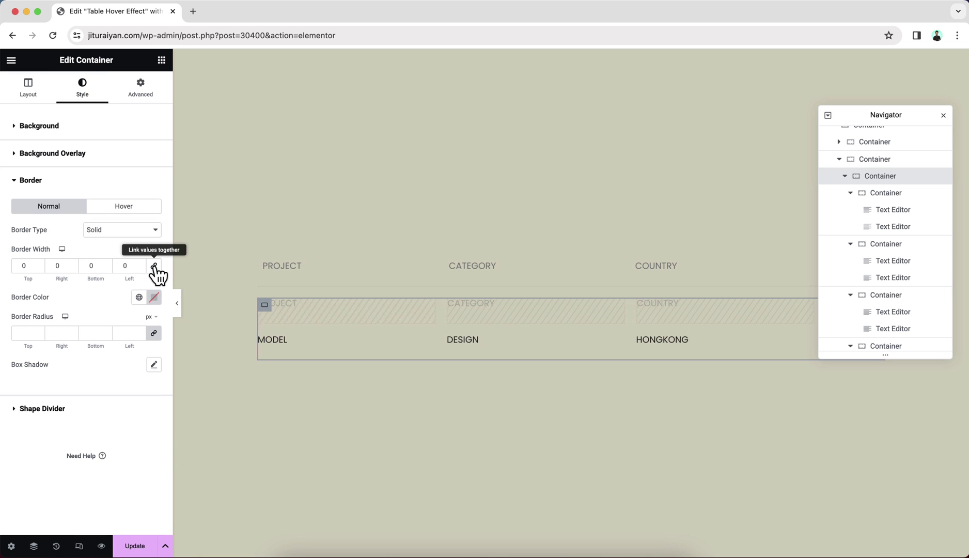
double_click(98, 266)
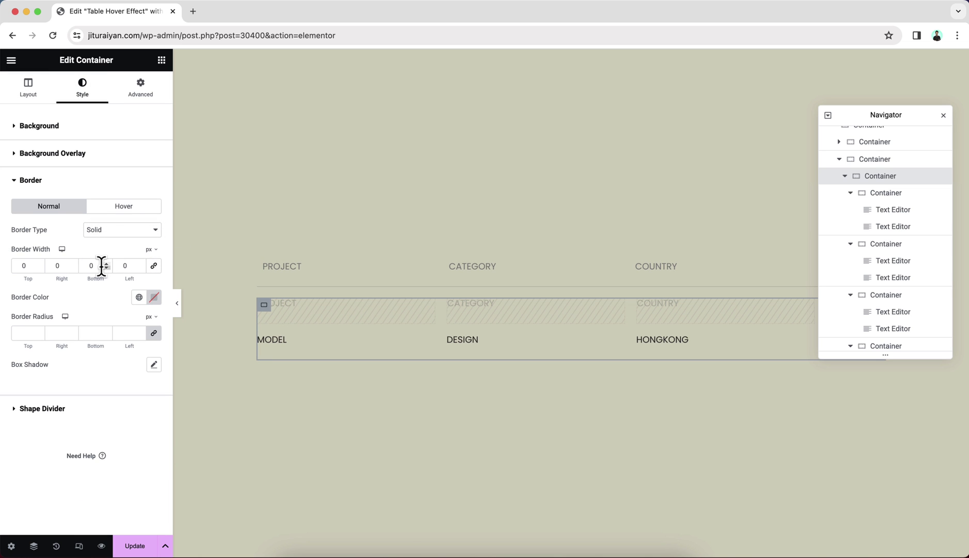
click(154, 299)
click(90, 418)
click(129, 445)
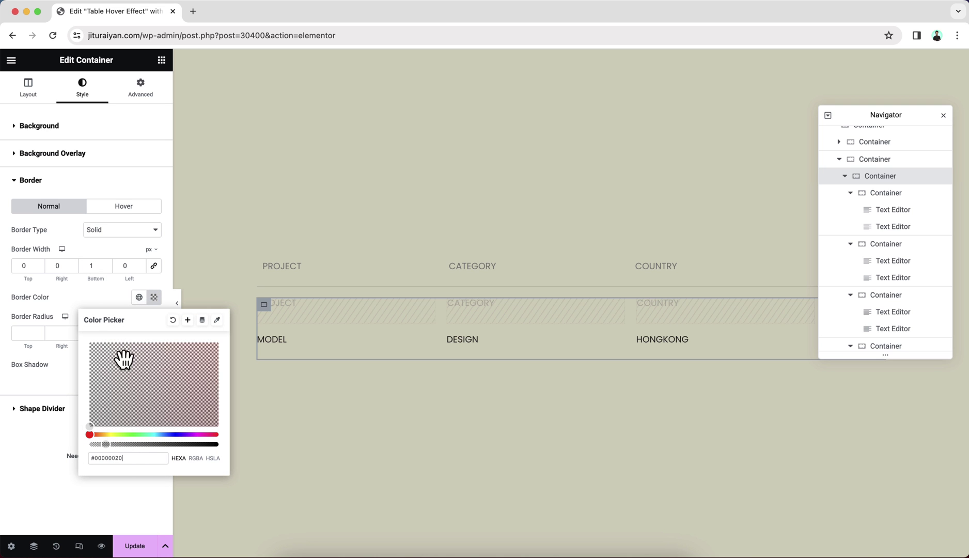
click(109, 299)
Set the data row container's padding to 25 px at top and bottom and 10 px at left and right
click(146, 96)
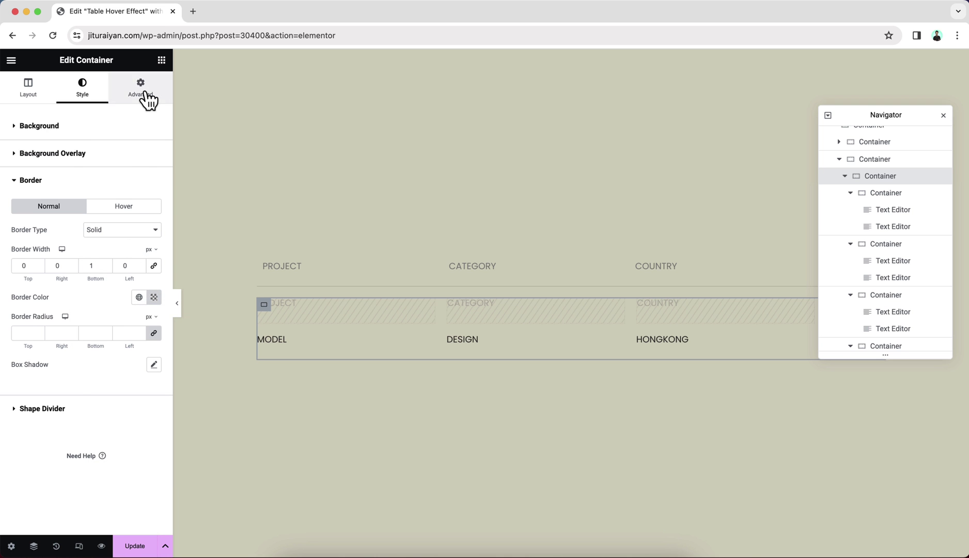
click(92, 208)
text(25)
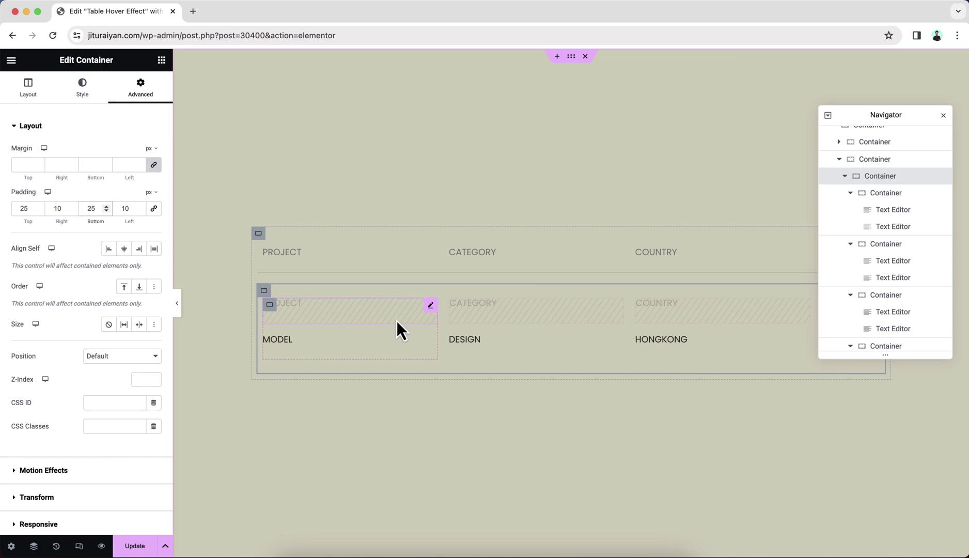
Add an Image widget as the data row container's first item and assign the dark, red-lit sculpted figure from the media library
click(161, 60)
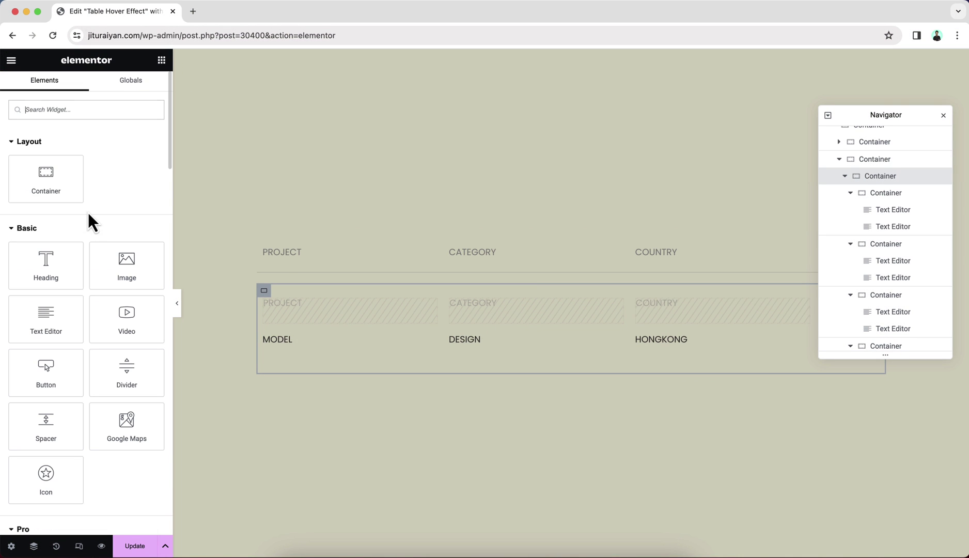
drag(134, 260, 416, 325)
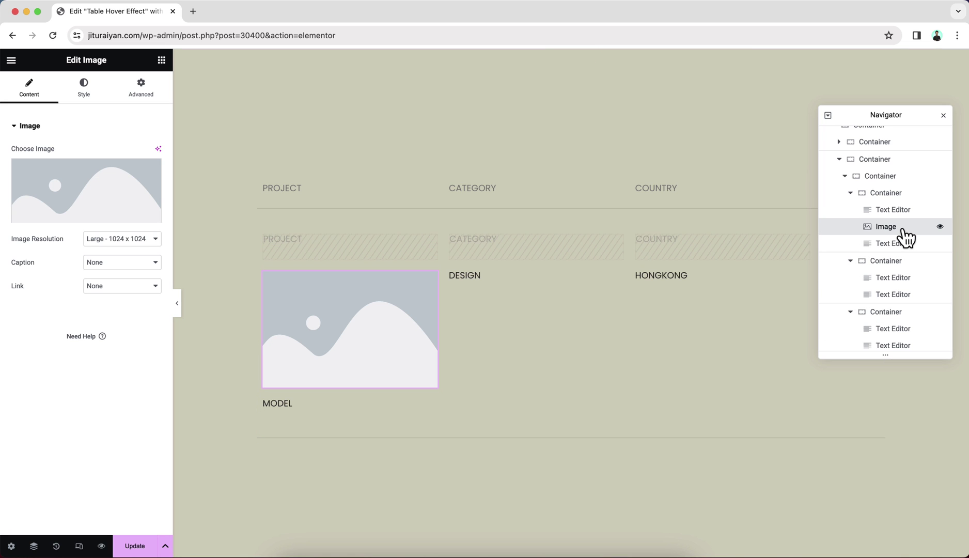
drag(903, 231, 899, 209)
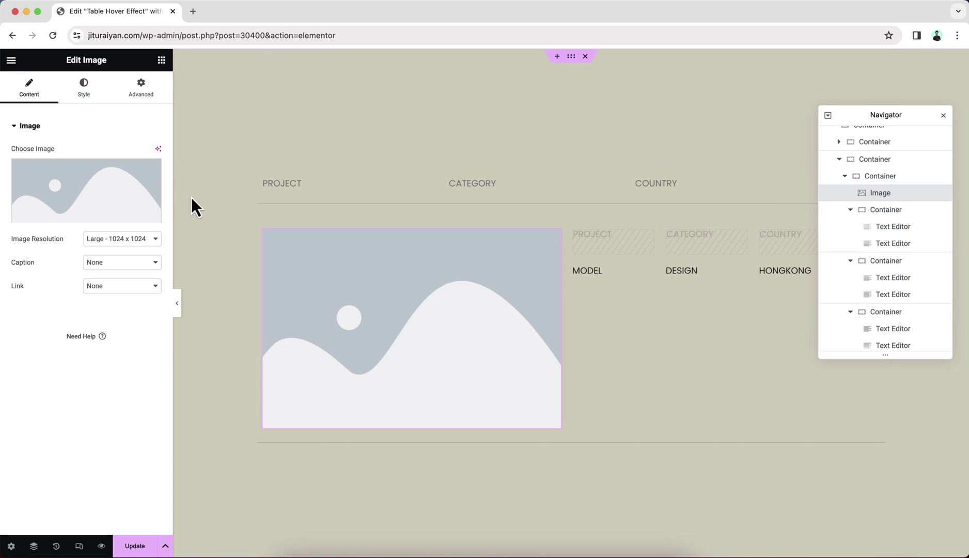
click(118, 196)
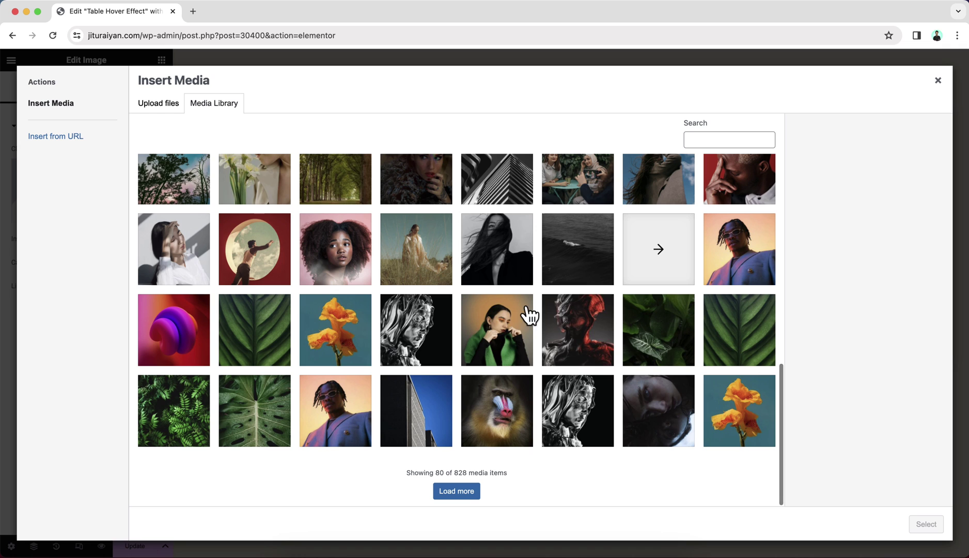
click(599, 333)
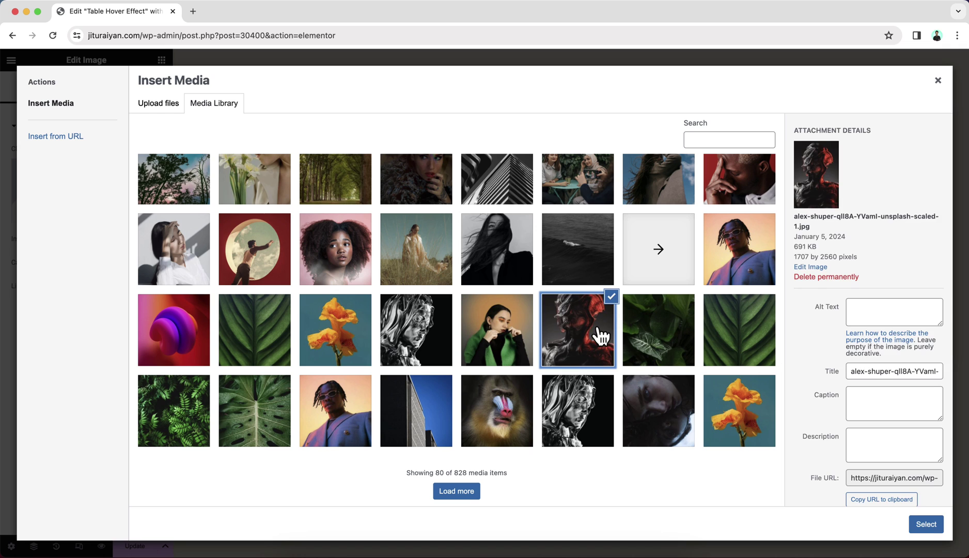
click(929, 527)
Set the image's width and height to 250 px each and its object fit to Cover
click(100, 97)
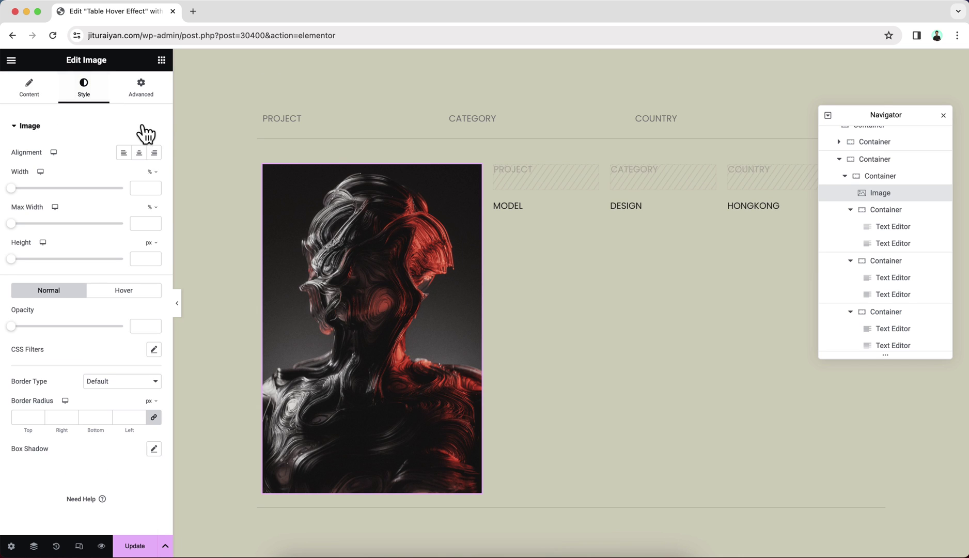
click(151, 171)
click(150, 178)
text(250)
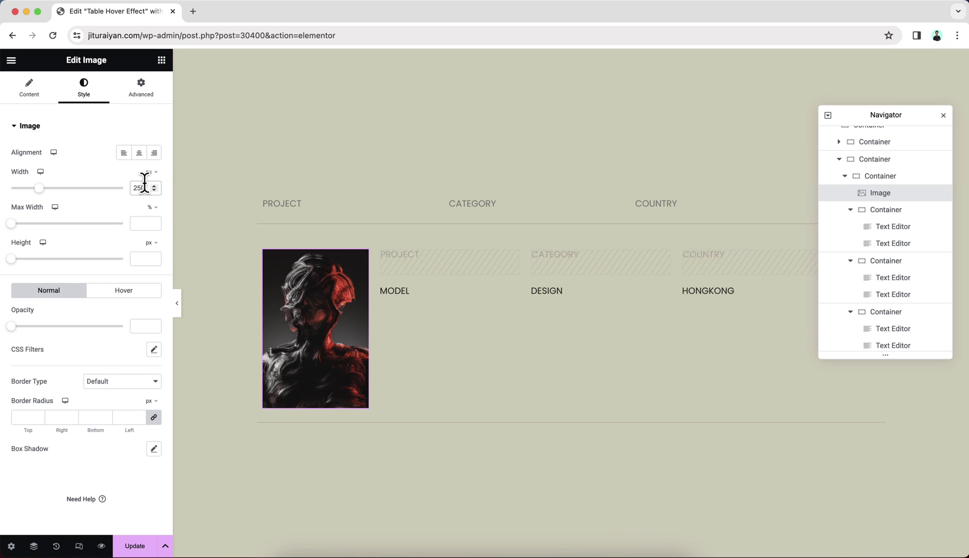
click(133, 256)
text(250)
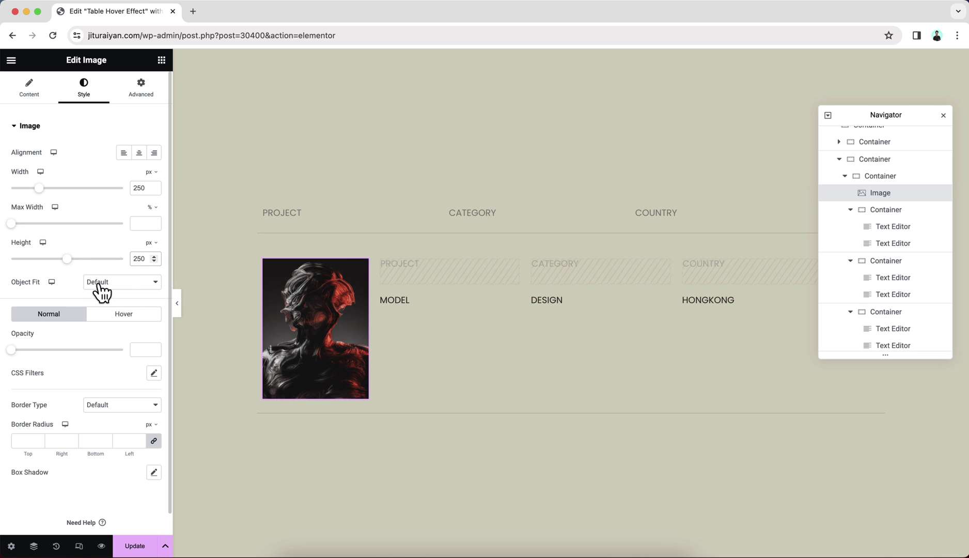
click(101, 289)
click(108, 308)
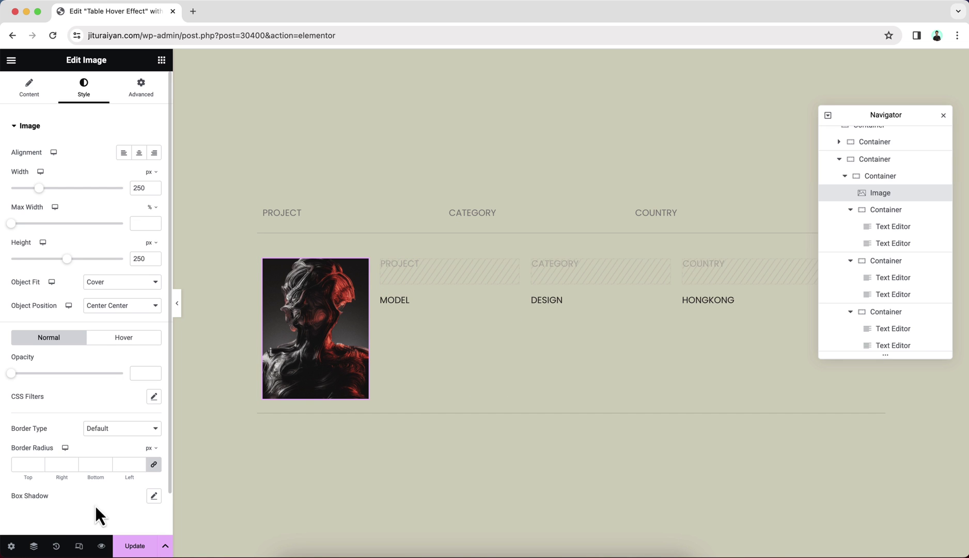
Check the tablet layout, then in mobile view set the image's width to 100% and its height to 340 px
click(79, 546)
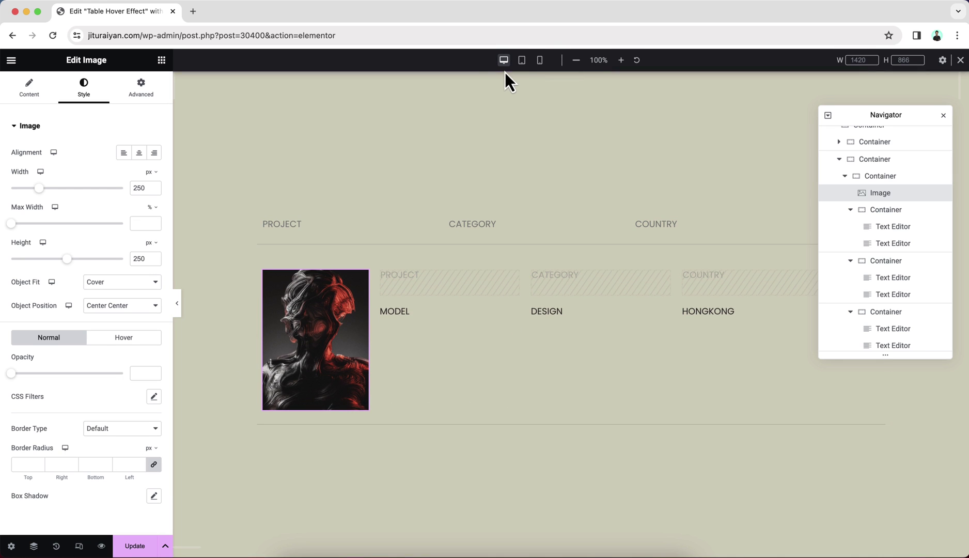
click(521, 61)
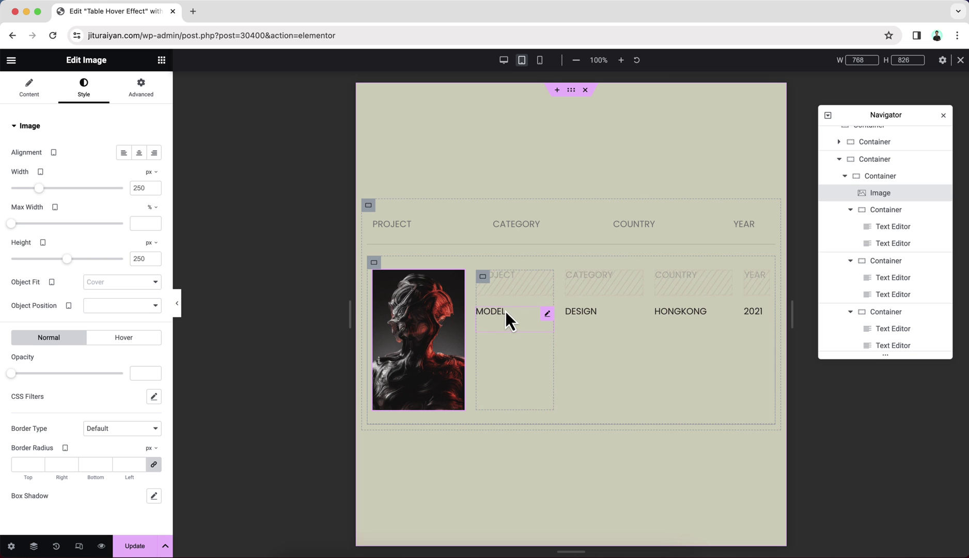
click(539, 61)
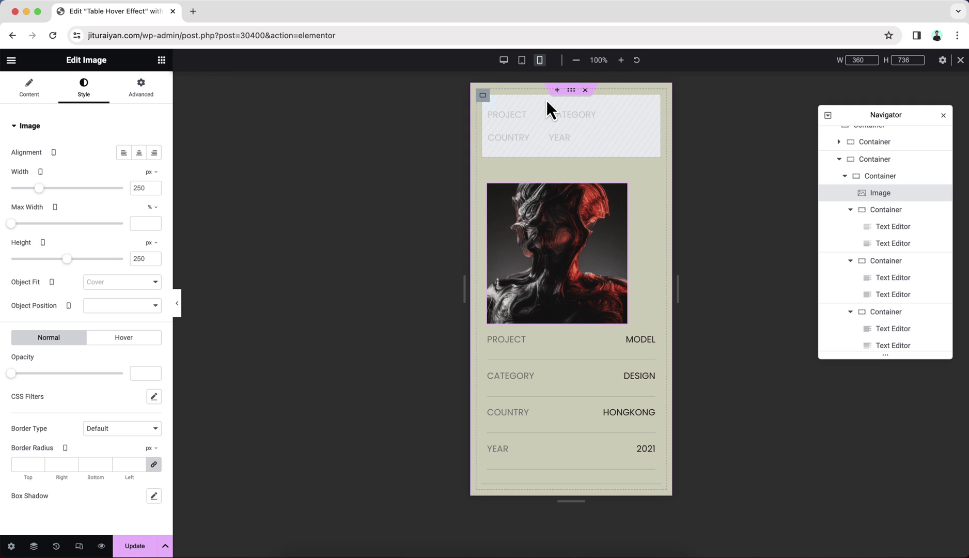
click(152, 172)
click(154, 194)
double_click(138, 188)
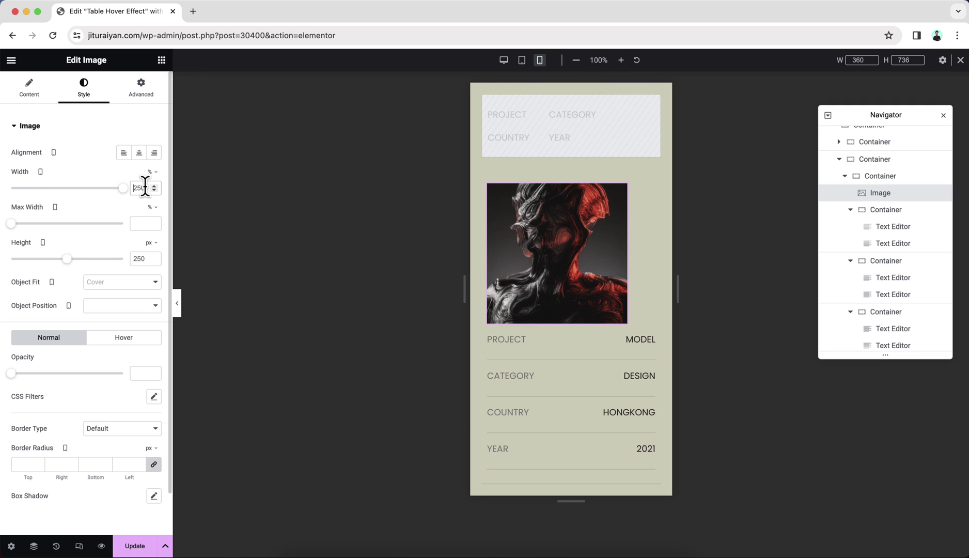
text(100)
double_click(139, 258)
text(340)
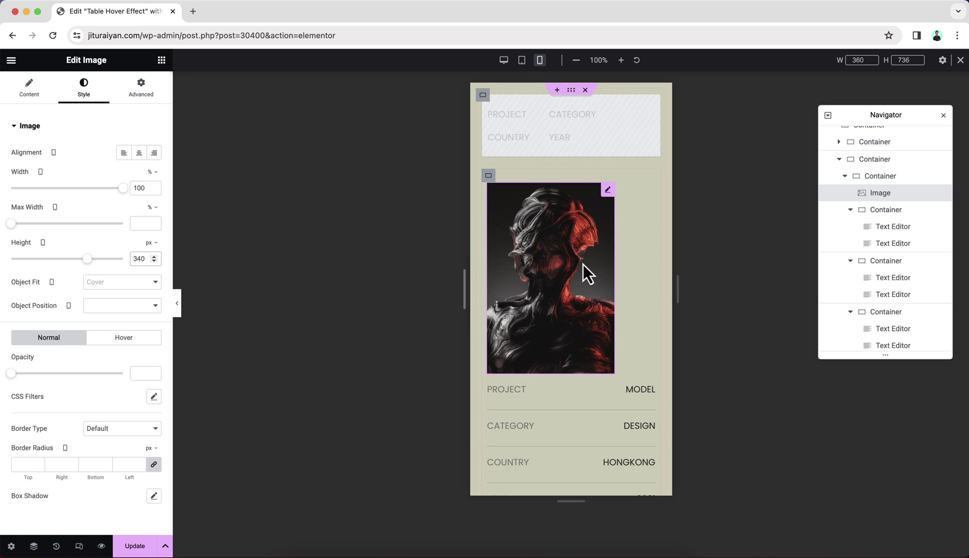
Set the image widget's mobile layout width to Full Width (100%) and preview the mobile layout without the editing panel
click(142, 89)
click(124, 242)
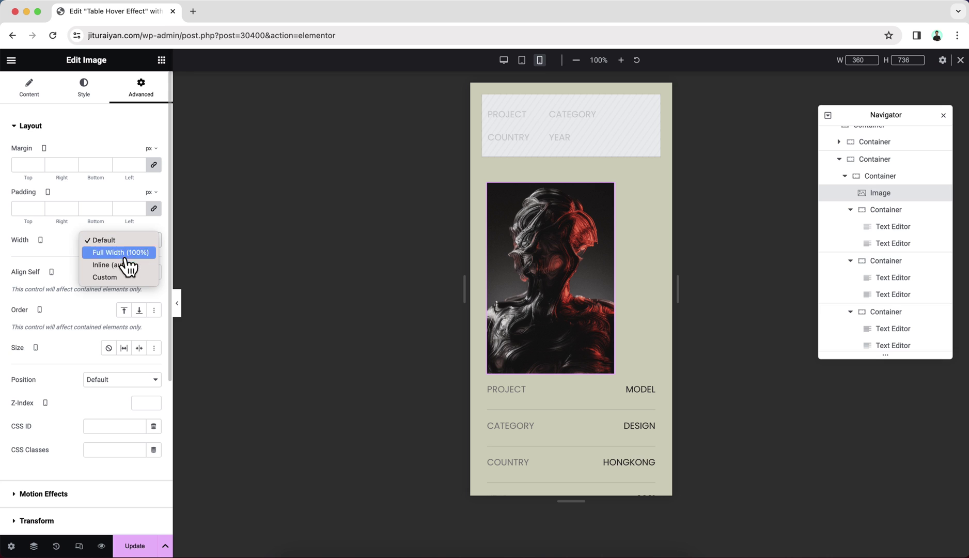
click(122, 252)
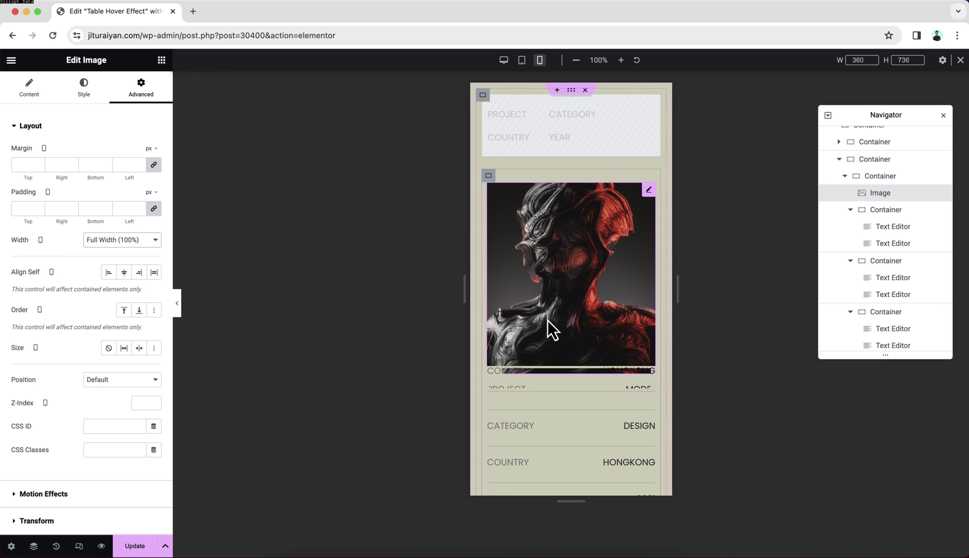
scroll(547, 320, down, 3)
click(177, 303)
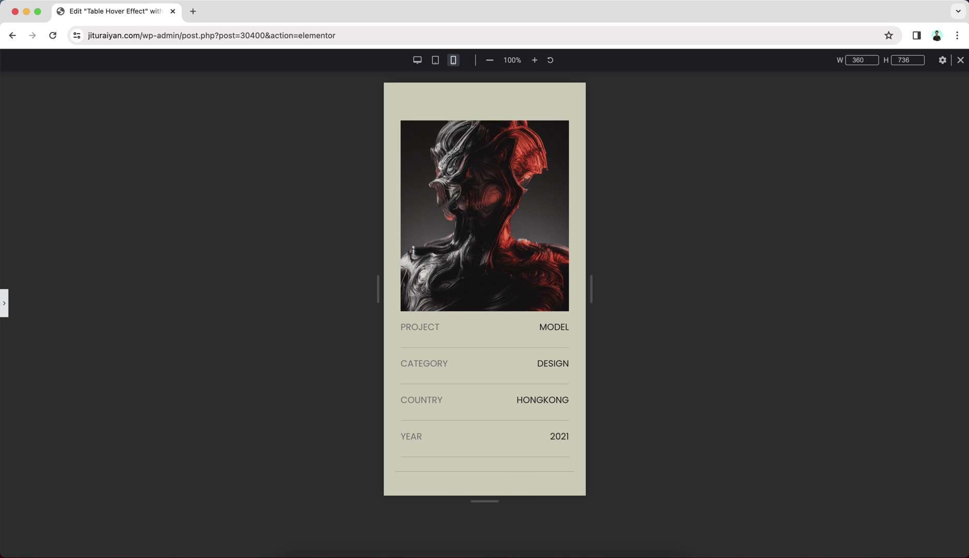
click(4, 303)
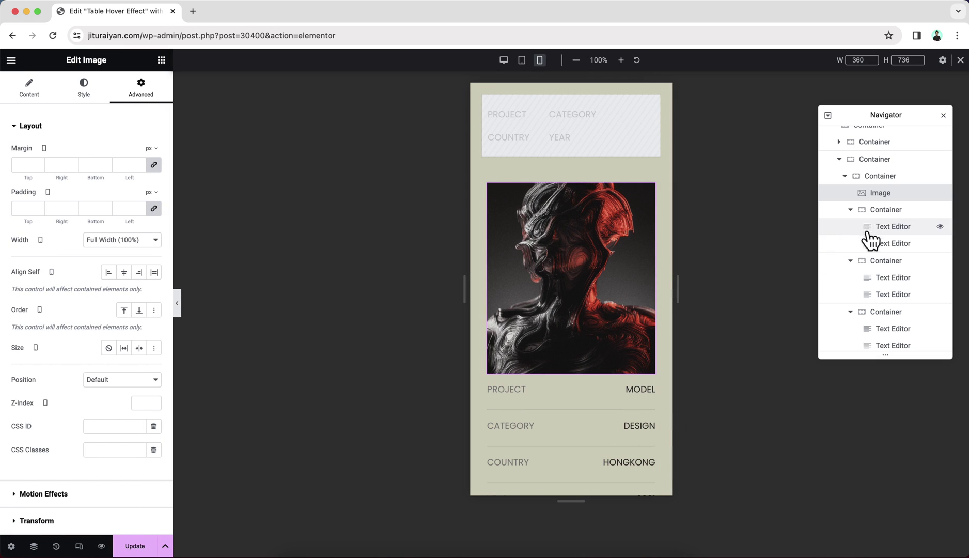
Set the data row container's border width to 0 on all sides for mobile
click(893, 175)
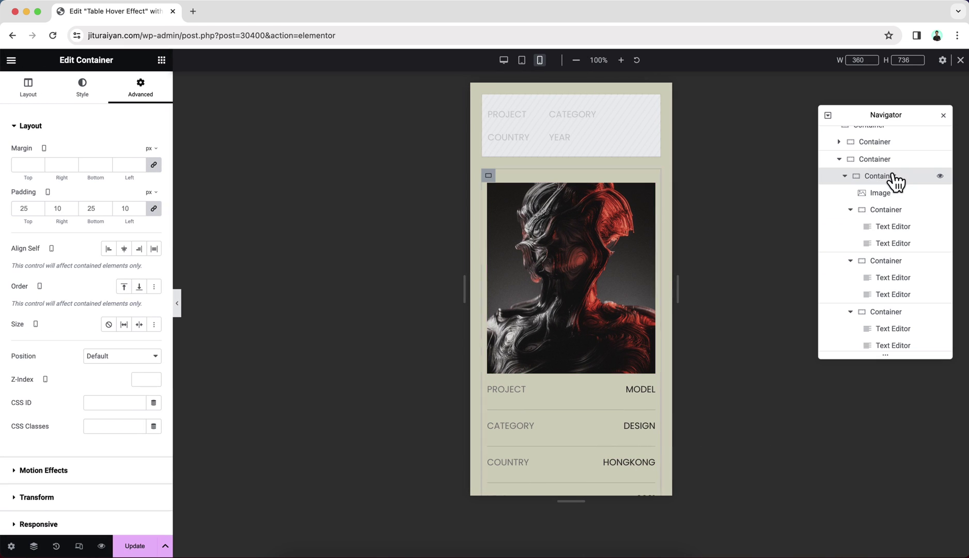
click(93, 91)
click(108, 245)
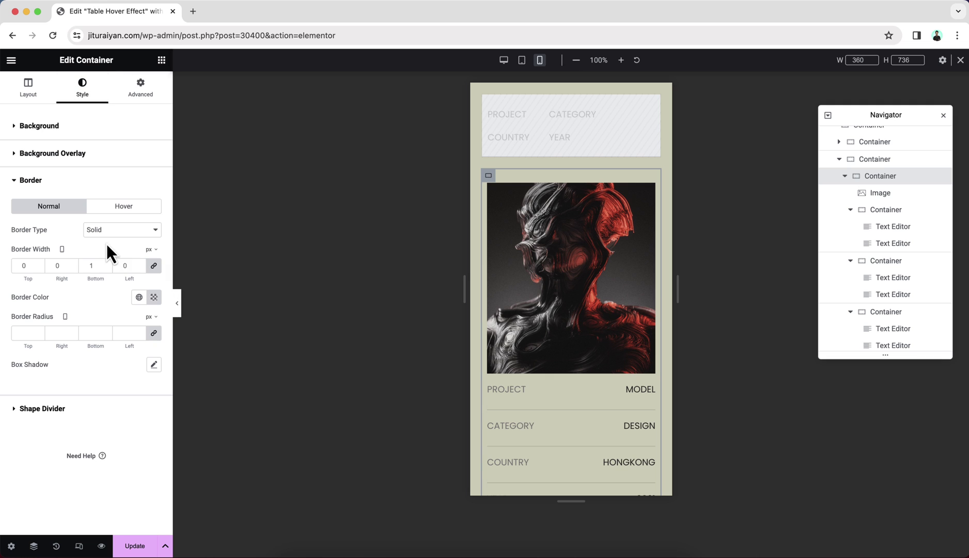
click(124, 265)
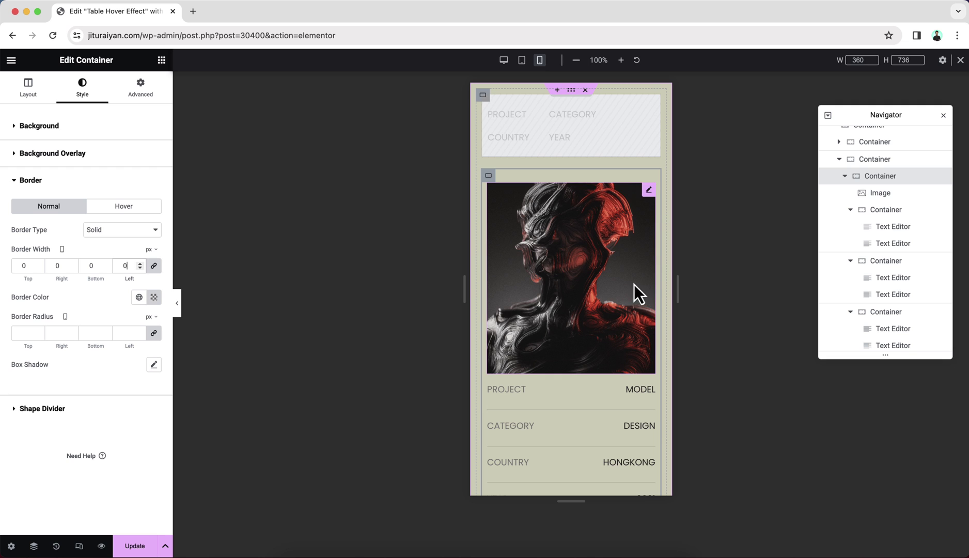
Set the data row container's mobile padding to 50 px at the bottom and 0 on the other sides
click(140, 87)
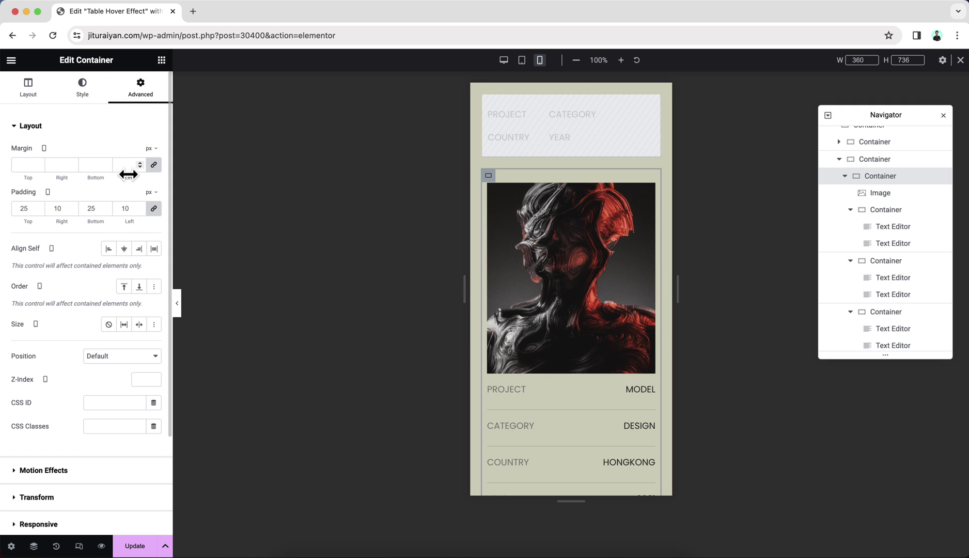
double_click(125, 208)
text(0)
scroll(516, 306, down, 3)
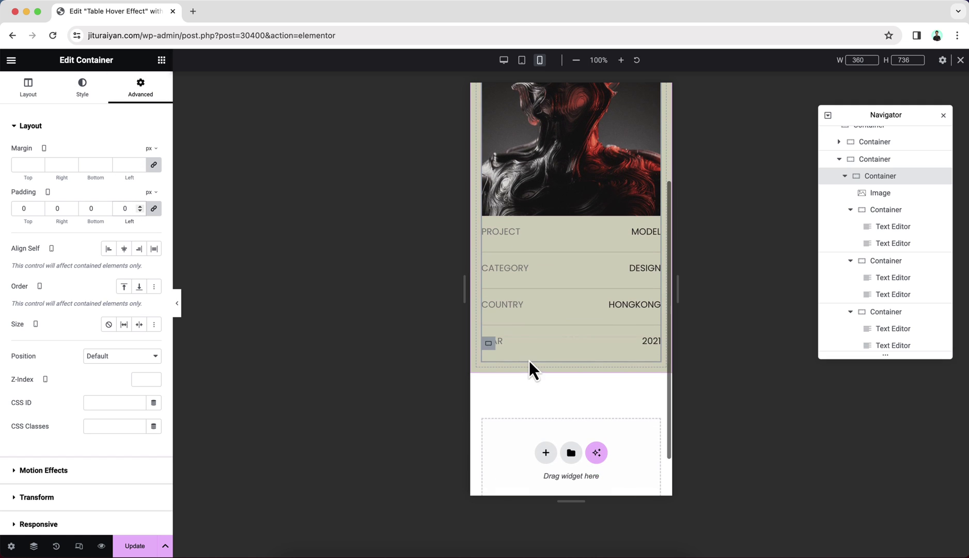
click(87, 204)
text(5)
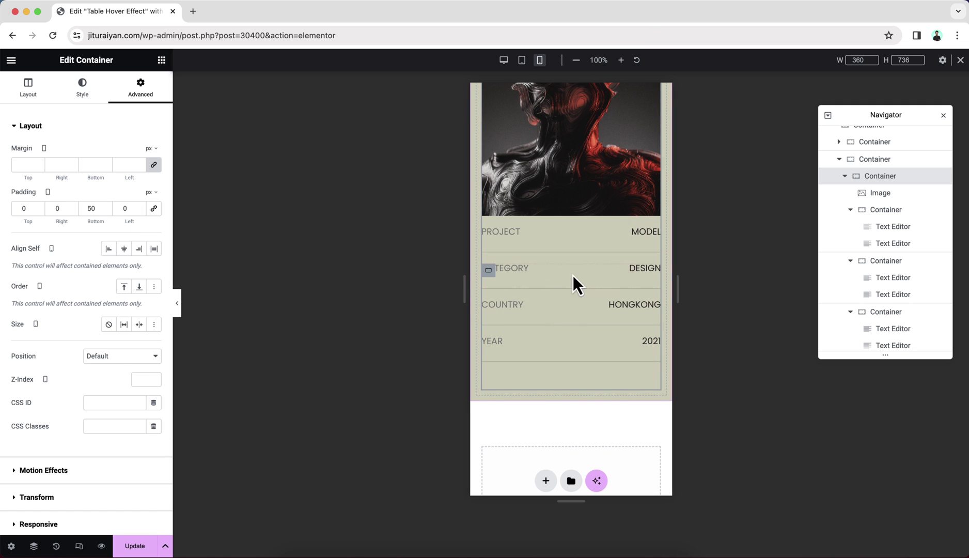
Set the data row container's column and row gaps to 0 for mobile
click(32, 88)
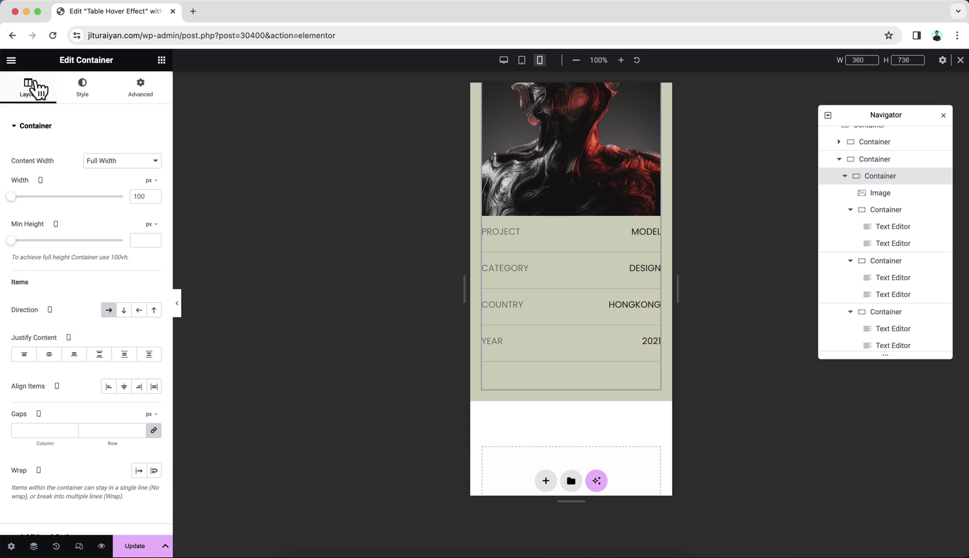
click(102, 430)
text(0)
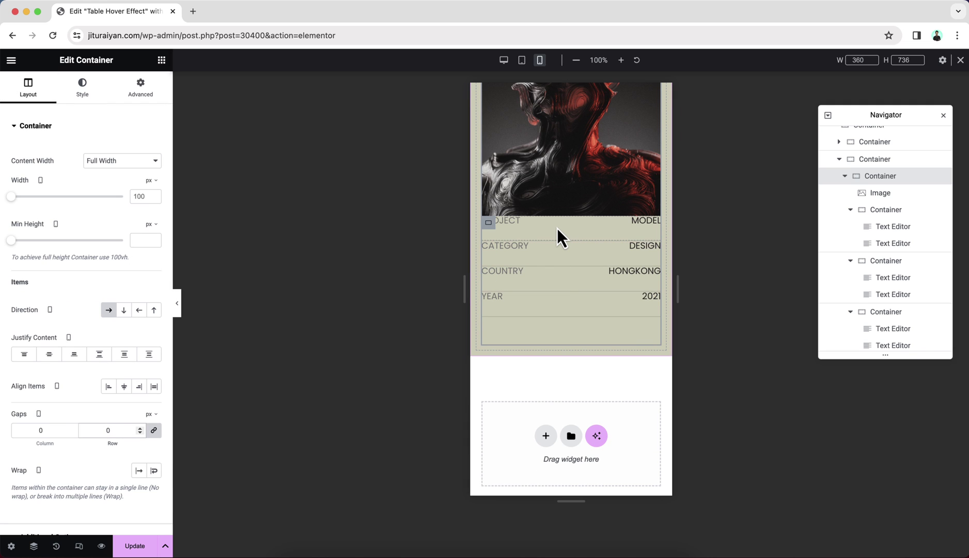
Set the top and bottom mobile padding of the PROJECT and CATEGORY cell containers to 18 px
click(882, 213)
click(140, 88)
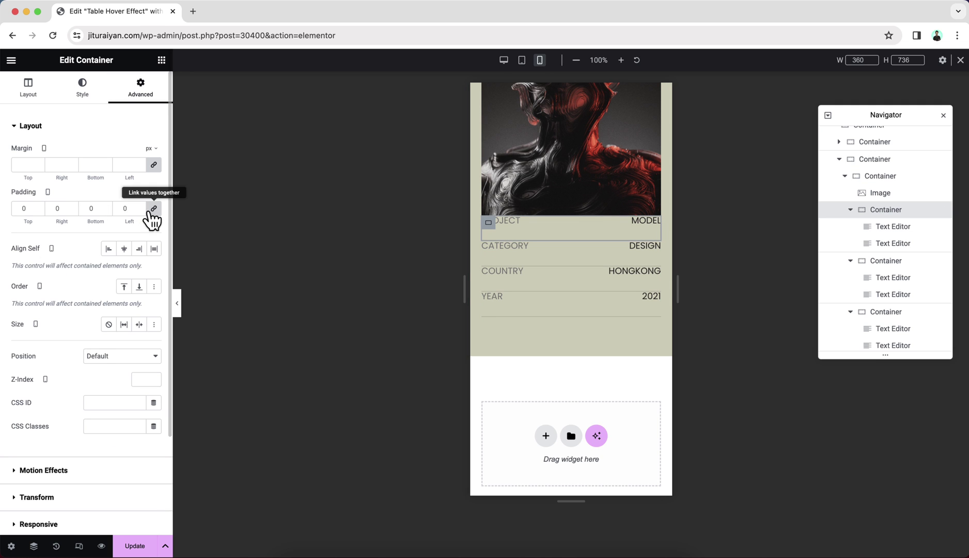
click(21, 208)
text(18)
click(891, 261)
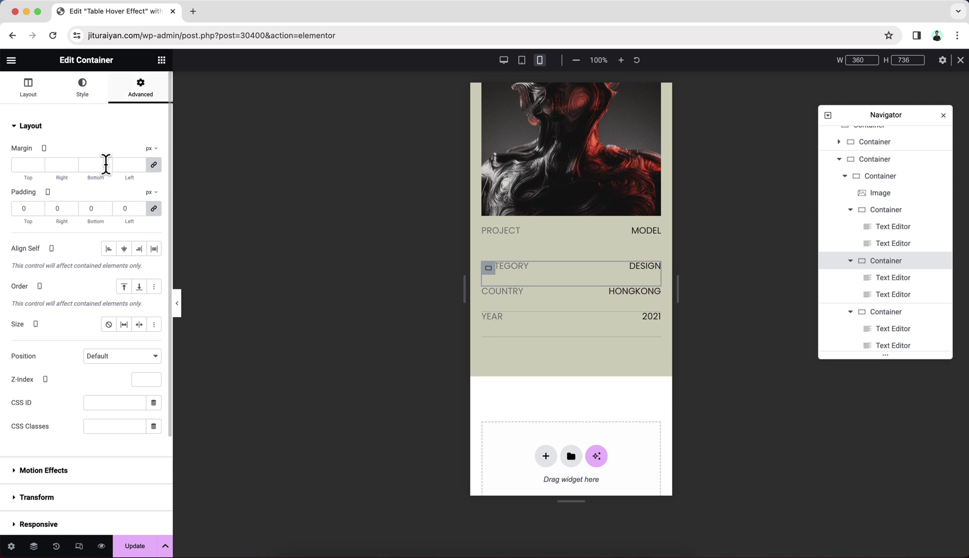
click(27, 208)
text(18)
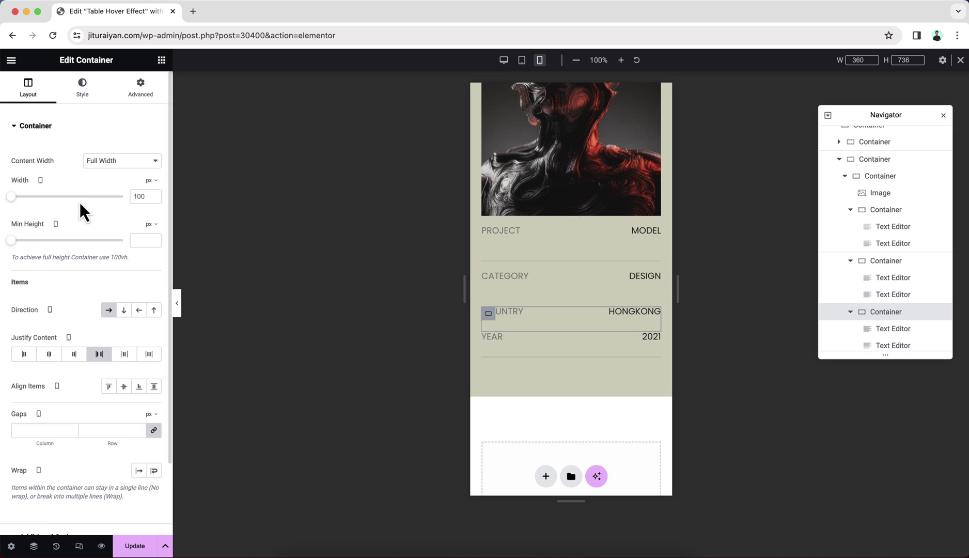
Set the top and bottom mobile padding of the COUNTRY cell container to 18 px
click(24, 208)
text(18)
click(85, 209)
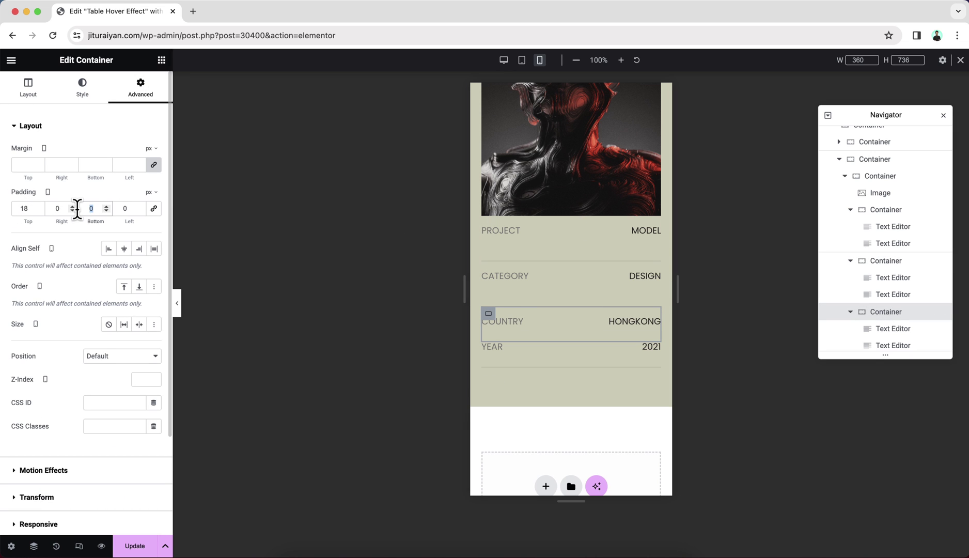
text(18)
Set the top and bottom mobile padding of the YEAR cell container to 18 px and review the mobile layout
scroll(891, 310, down, 1)
scroll(891, 310, down, 1)
click(891, 310)
click(140, 87)
click(24, 208)
text(18)
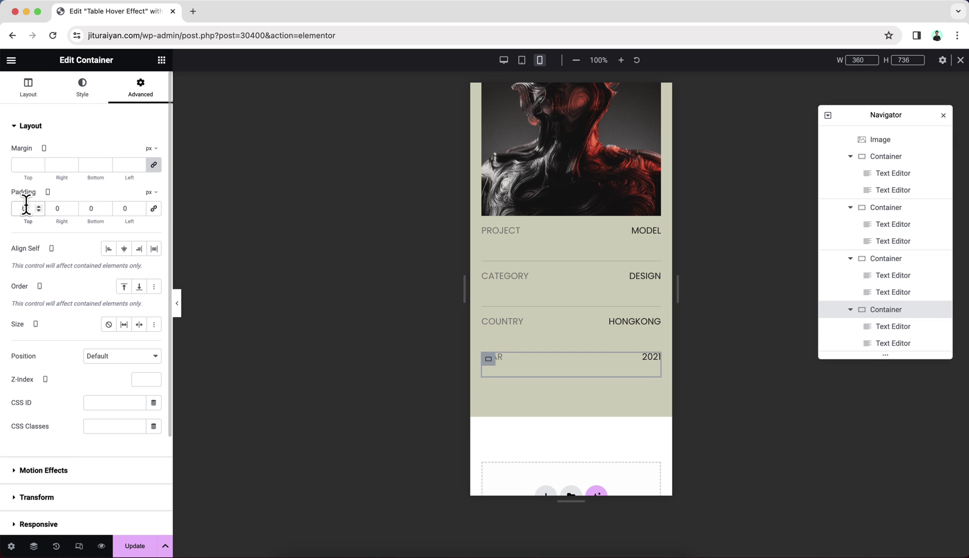
click(88, 208)
text(18)
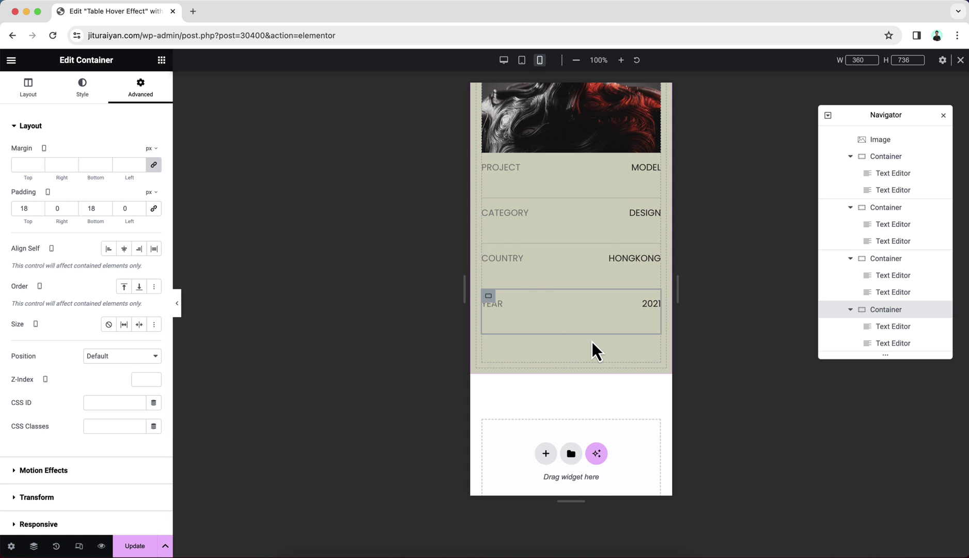
scroll(592, 341, up, 4)
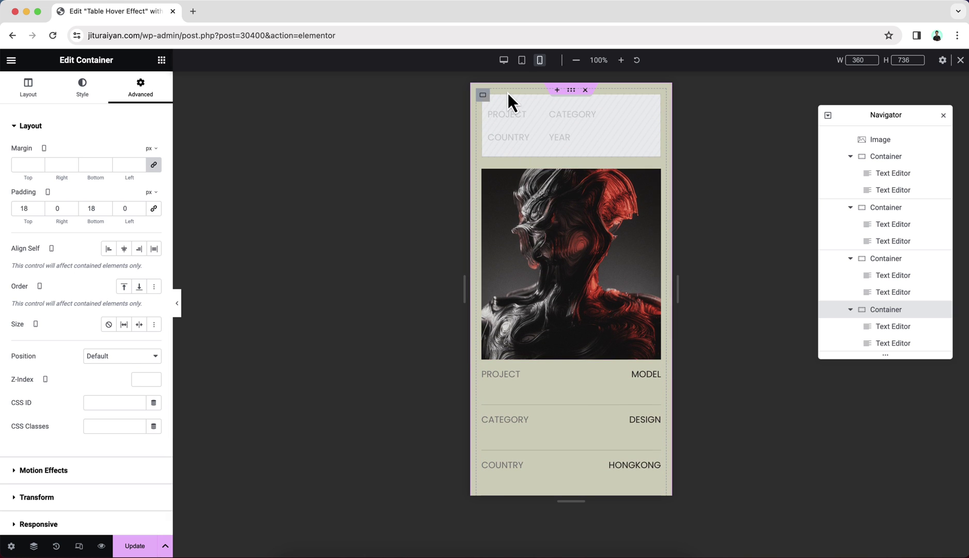
scroll(572, 412, down, 5)
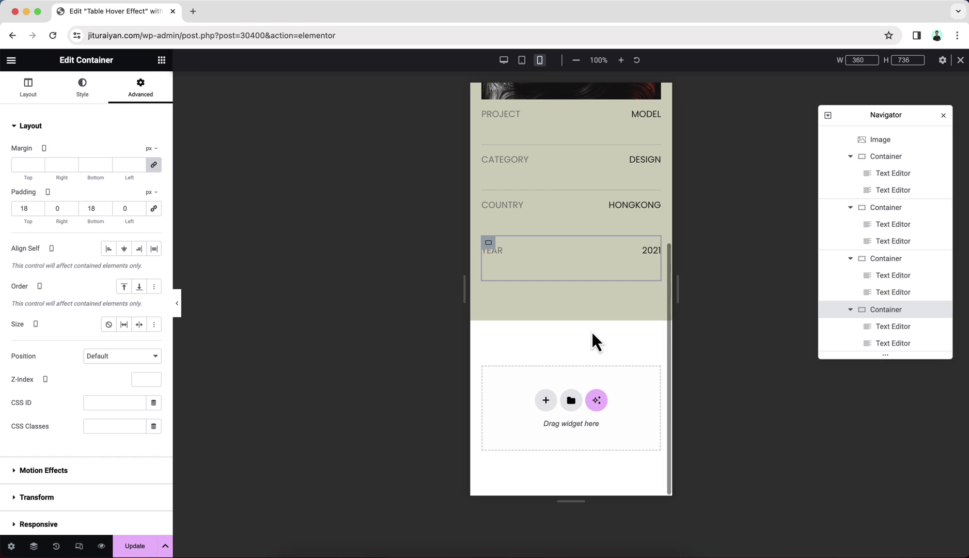
Set the outermost container's top mobile padding to 60 px, unlinked from the other sides, and leave the responsive view
scroll(885, 237, up, 3)
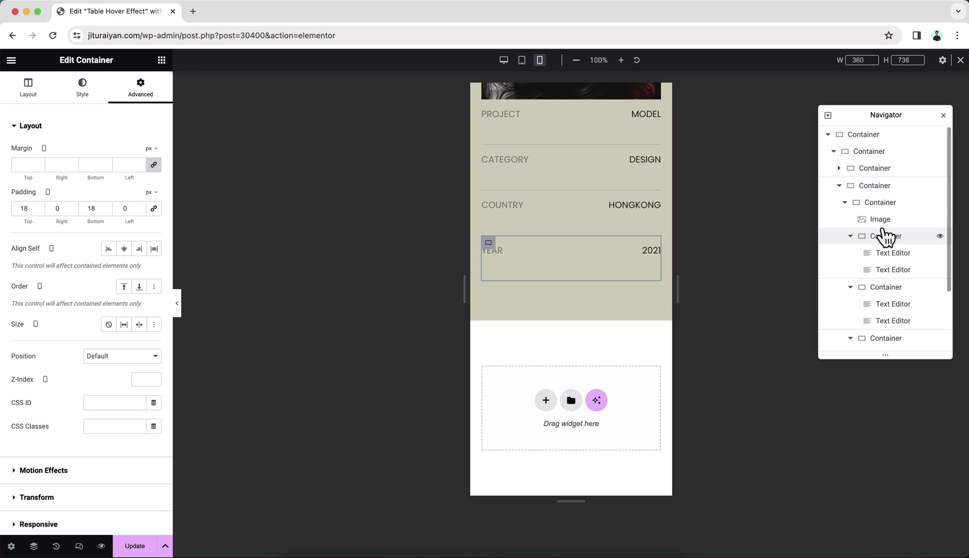
click(884, 136)
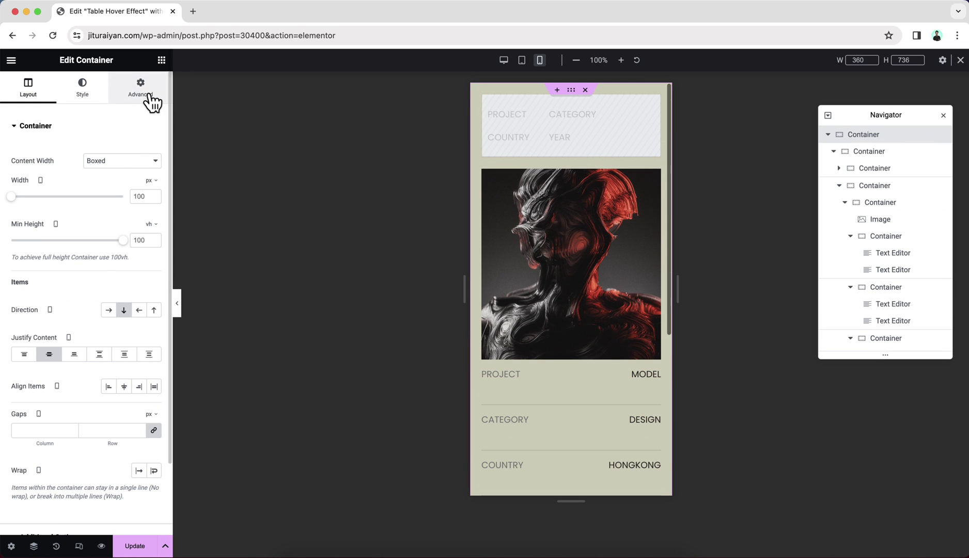
click(149, 88)
click(154, 208)
drag(29, 209, 12, 211)
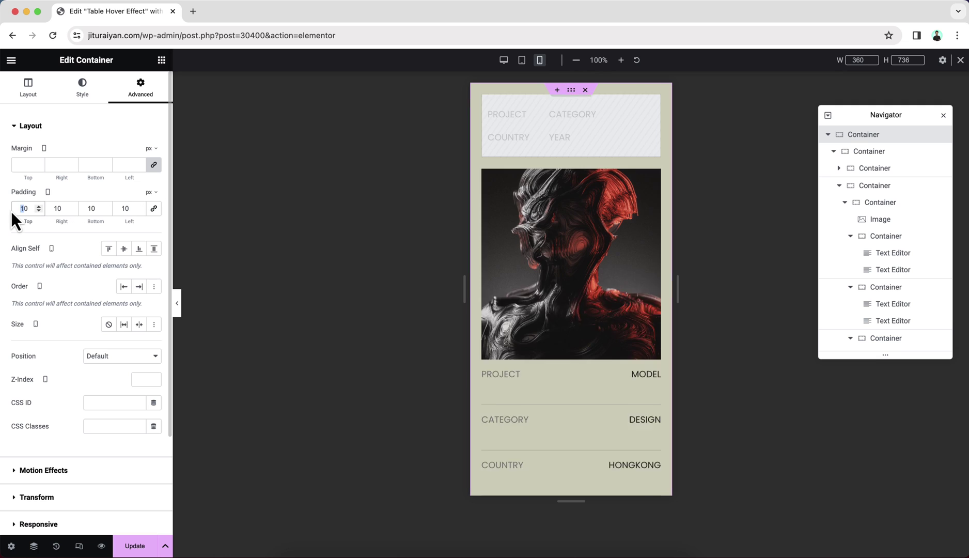
text(60)
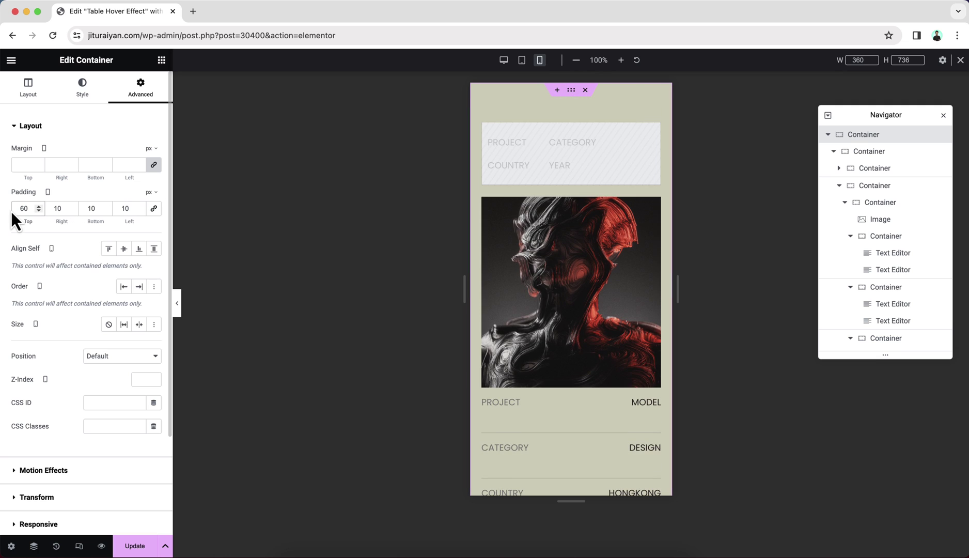
click(960, 60)
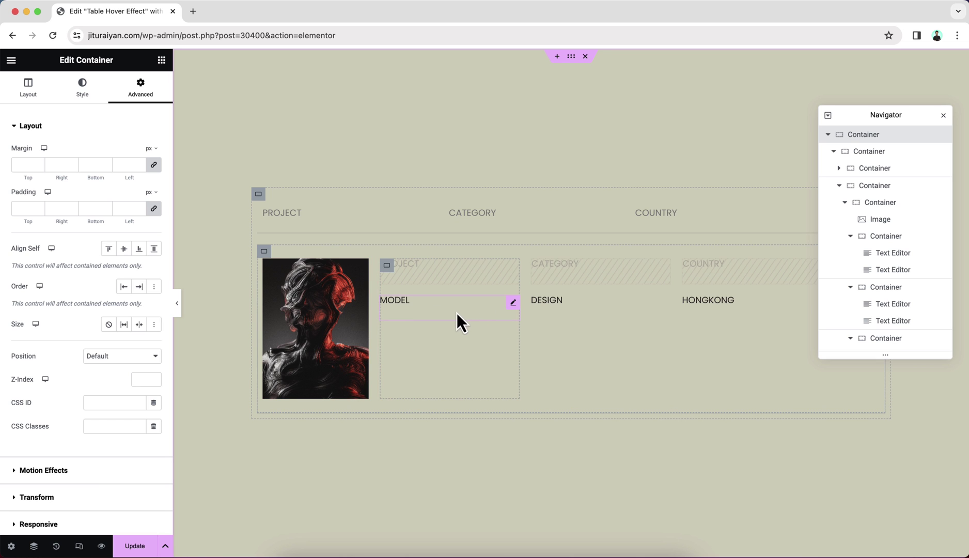
Duplicate the data row container repeatedly to add seven copies below the original row
click(880, 205)
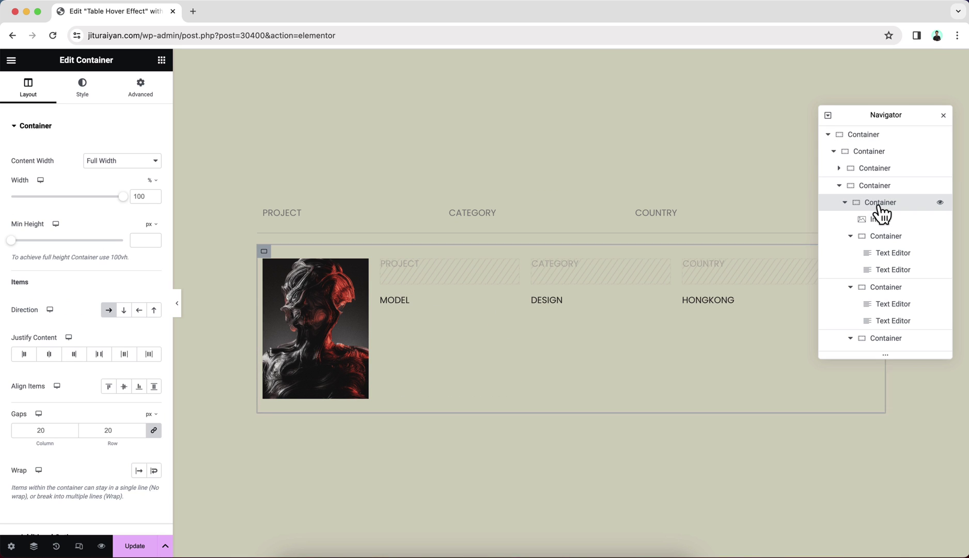
right_click(876, 209)
click(878, 247)
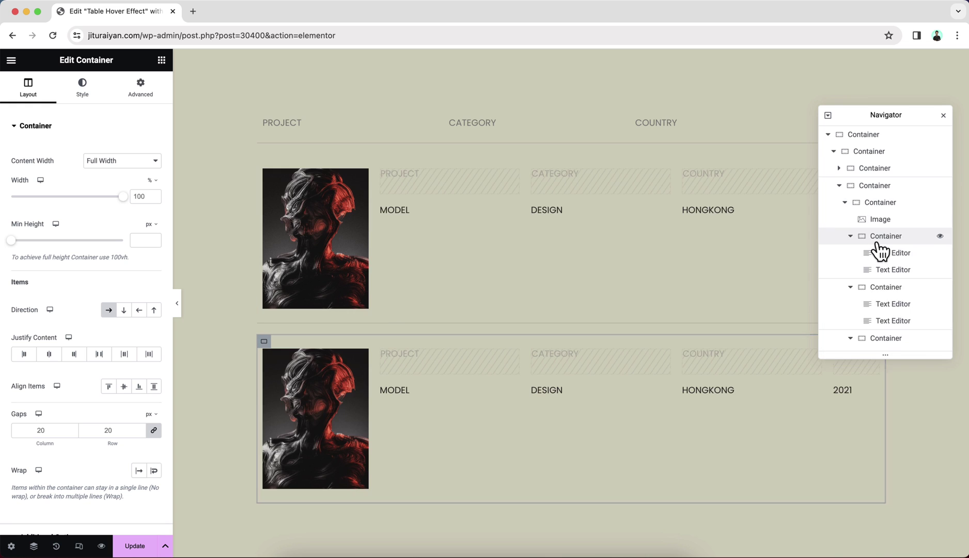
scroll(872, 279, down, 5)
right_click(860, 348)
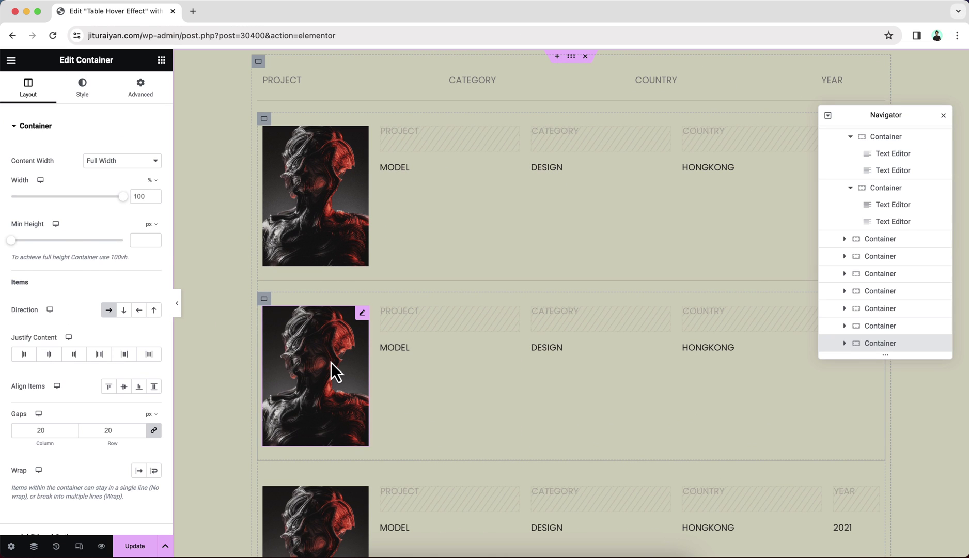
Replace the image in the second data row with the portrait of the woman in the green vest
click(331, 362)
click(97, 184)
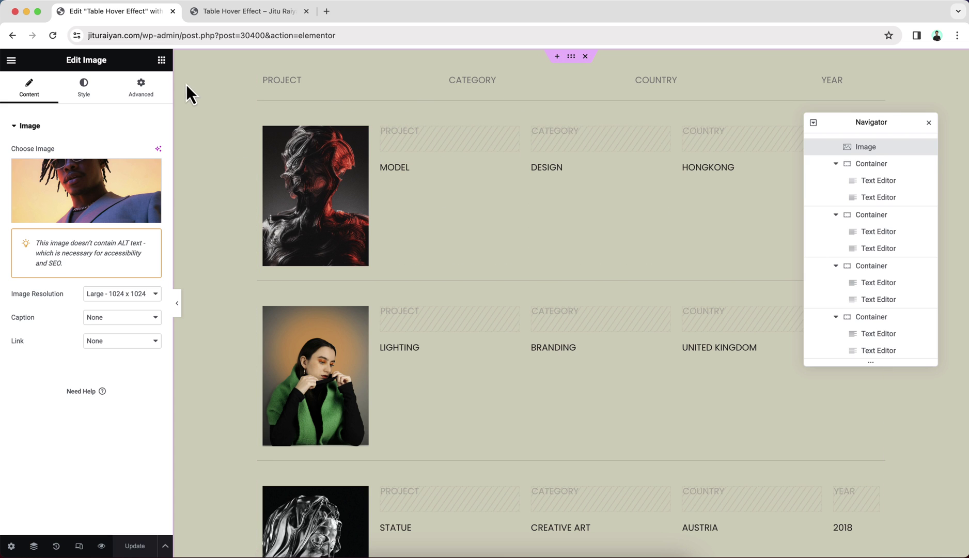
Add a new container inside the table container, placed above the heading row
click(159, 57)
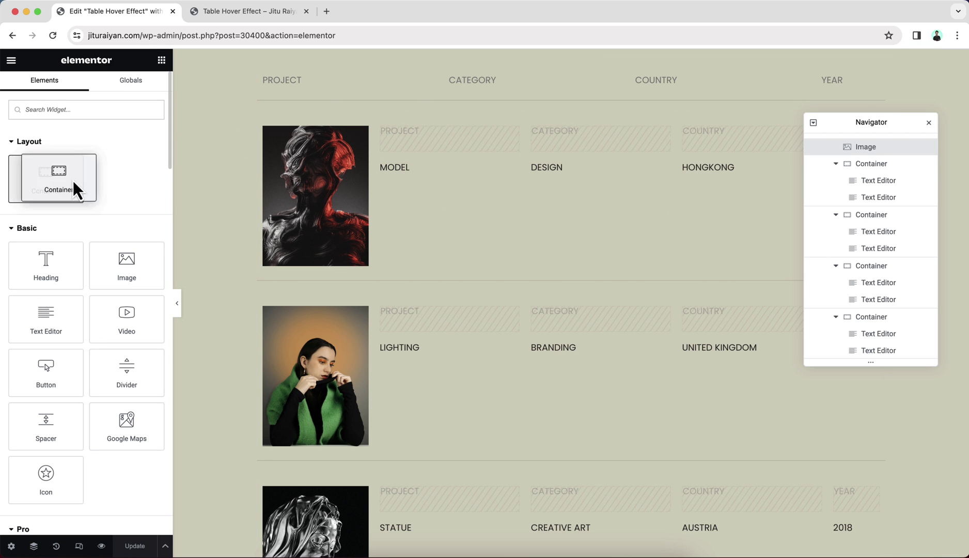
drag(76, 190, 431, 84)
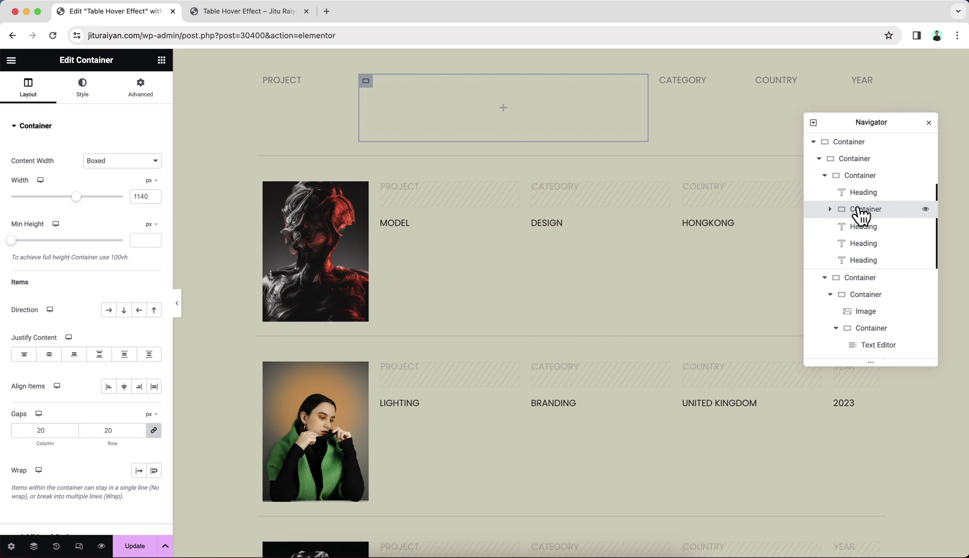
drag(877, 212, 870, 179)
Make the new container full width content and set its width and minimum height to 250 px
click(155, 162)
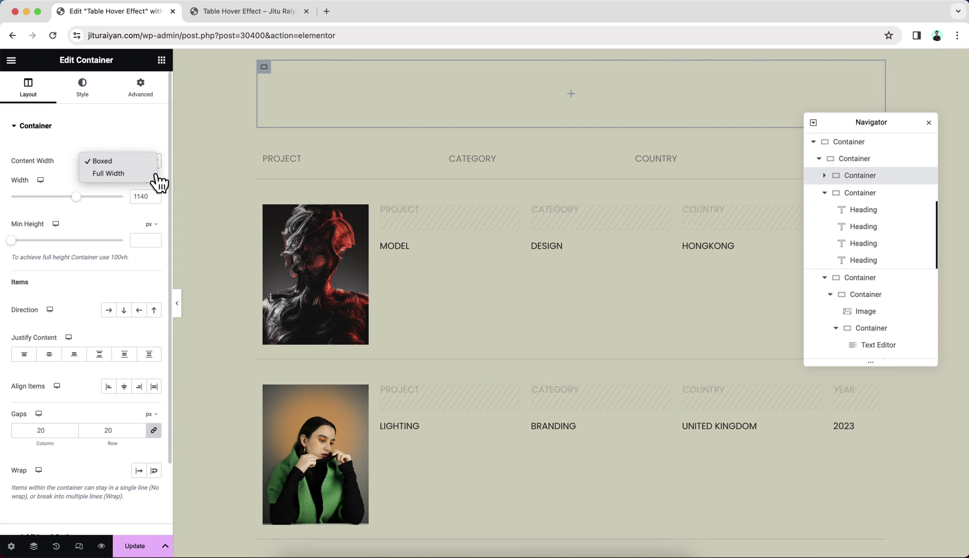
click(157, 174)
click(150, 180)
click(147, 197)
text(250)
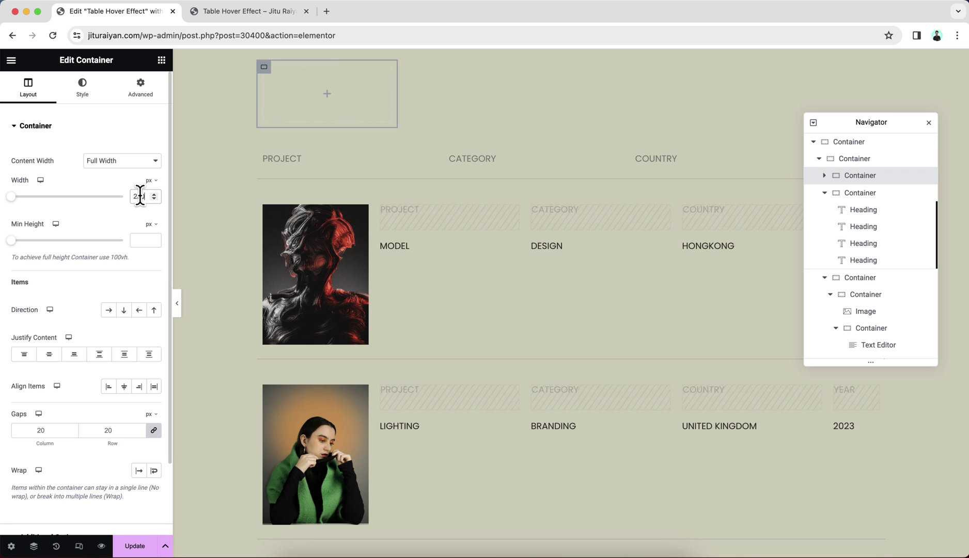
click(145, 240)
text(250)
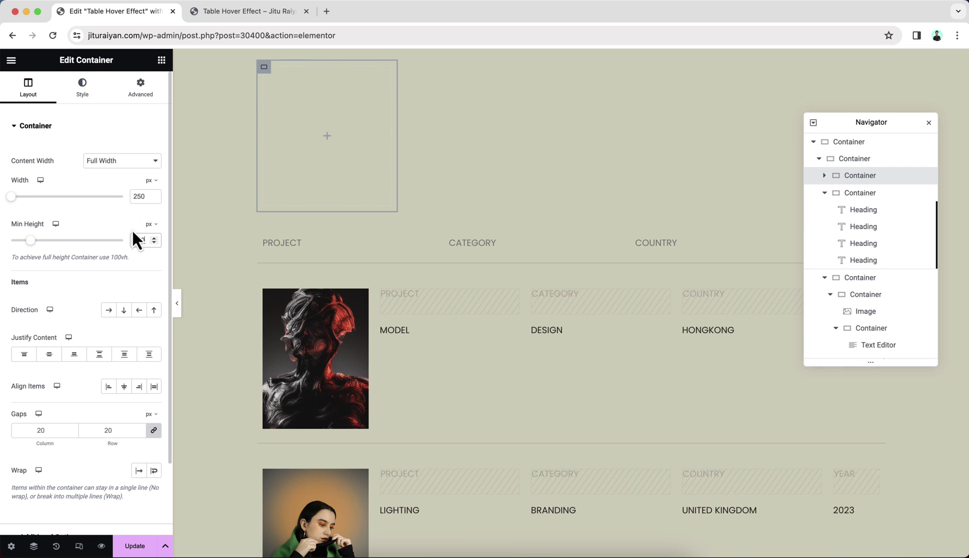
Set the new container's padding to 0 on all sides
click(141, 92)
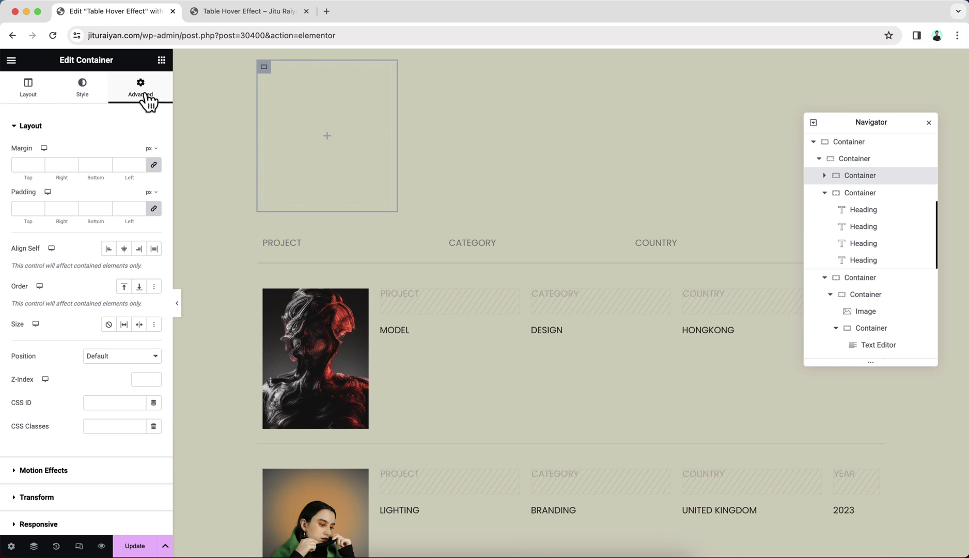
click(128, 208)
text(0)
Set the new container's position to Fixed with a z-index of 10
click(109, 362)
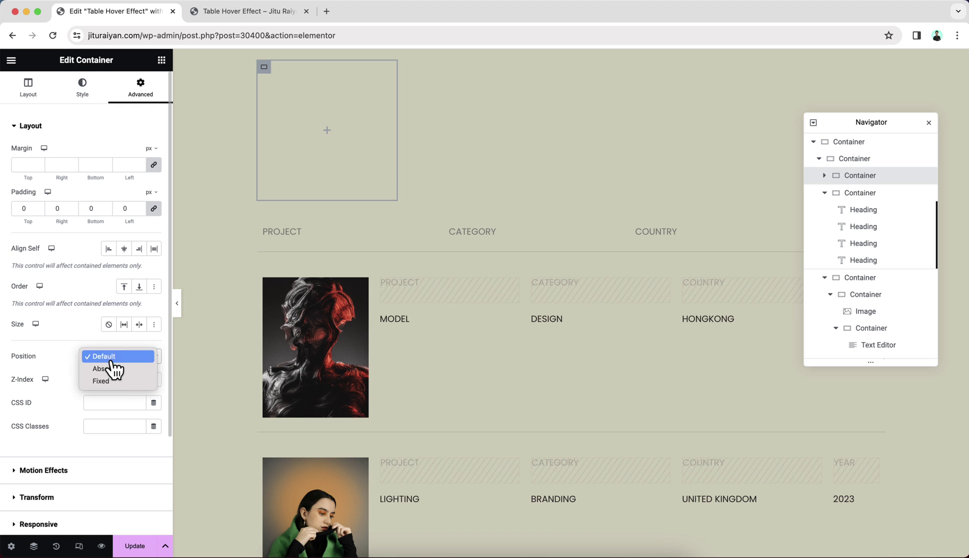
click(116, 384)
scroll(127, 398, down, 3)
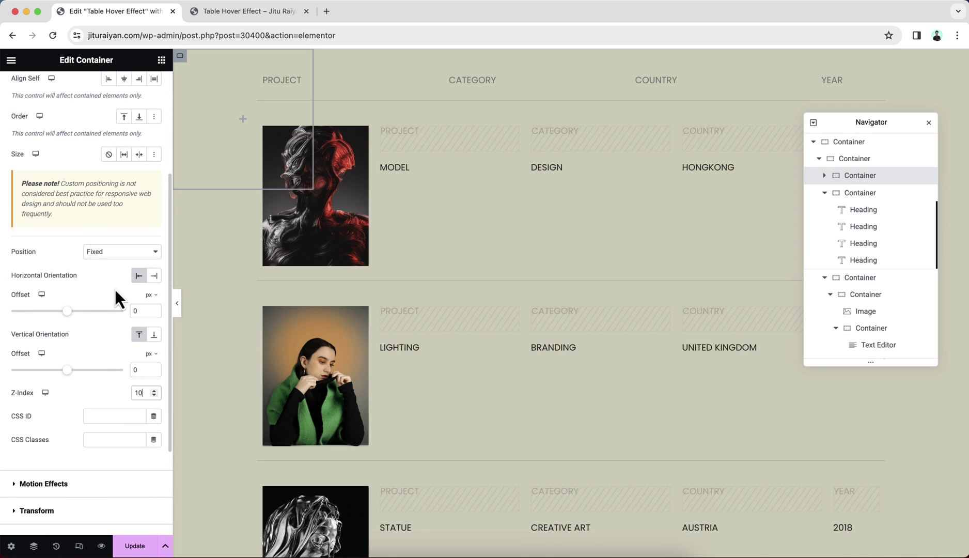
Set the fixed container's overflow to Hidden
scroll(98, 248, up, 10)
click(35, 95)
scroll(54, 334, down, 2)
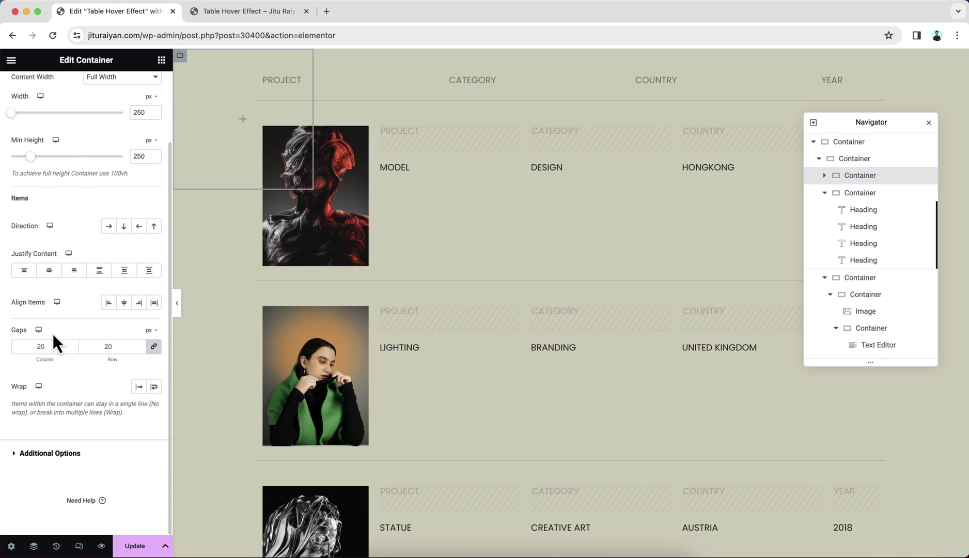
click(77, 453)
click(122, 179)
click(139, 190)
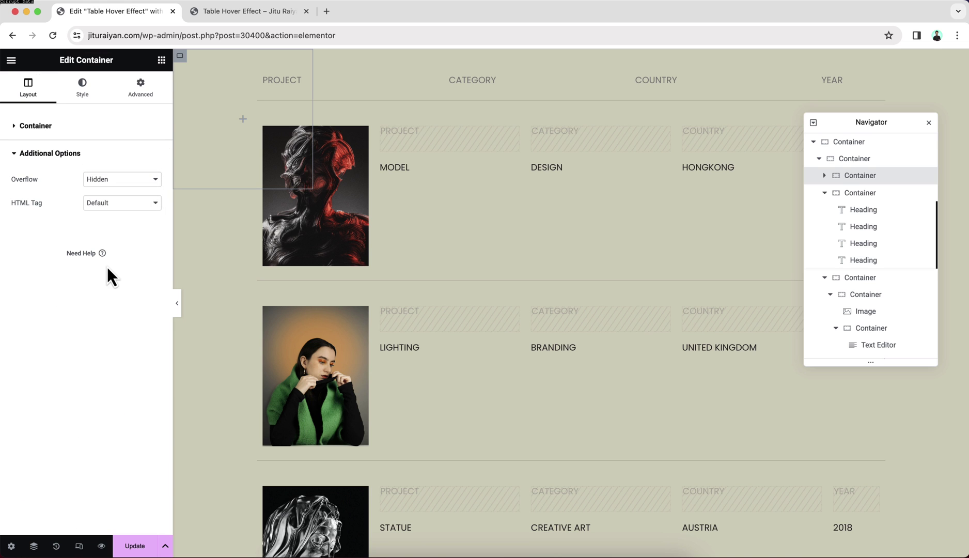
Hide the fixed container on mobile portrait
click(139, 90)
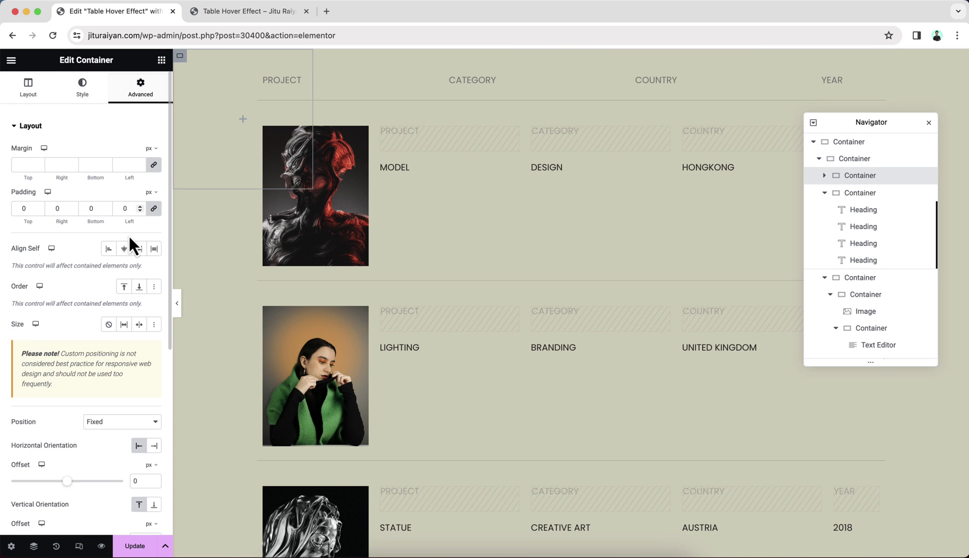
scroll(130, 236, down, 5)
click(124, 398)
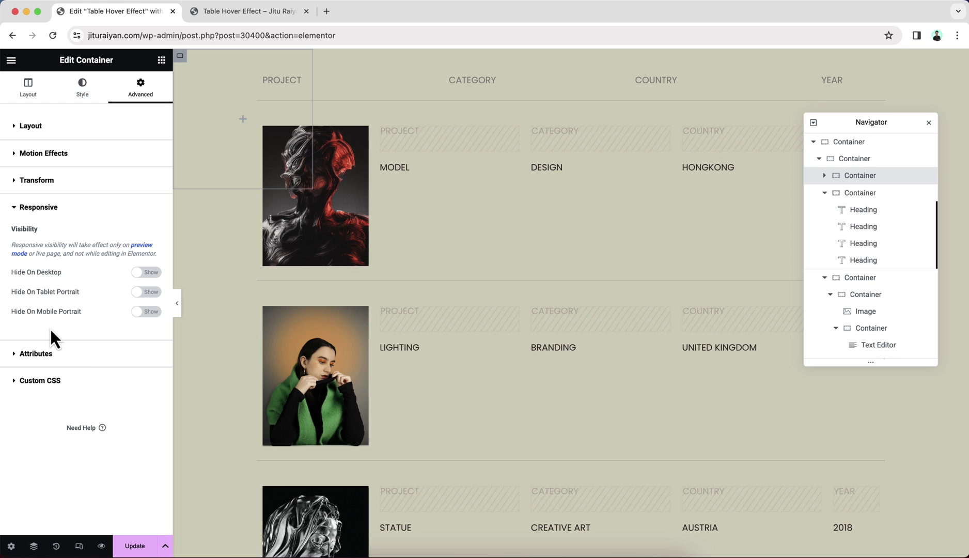
click(155, 312)
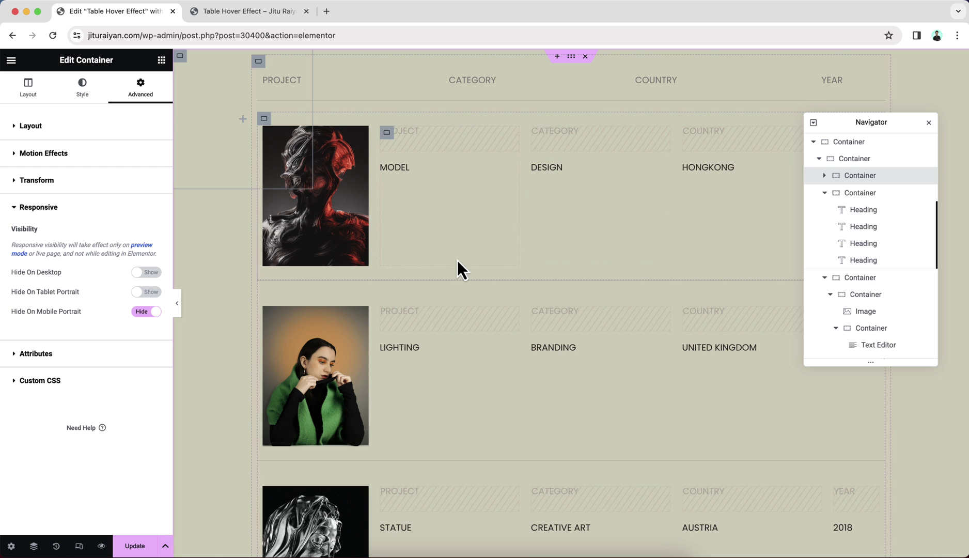
Give the table container that holds all rows the CSS class mdw-table-portfolio
click(859, 158)
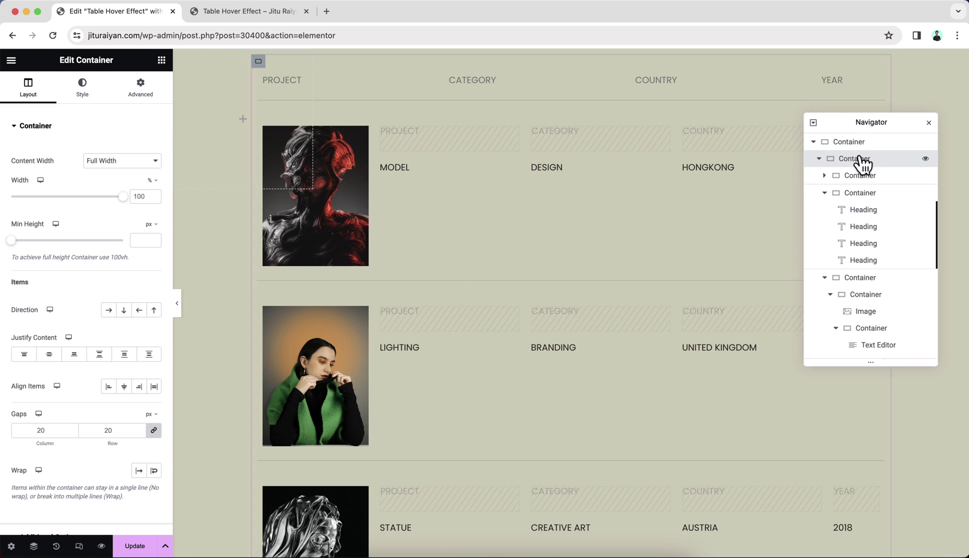
click(140, 87)
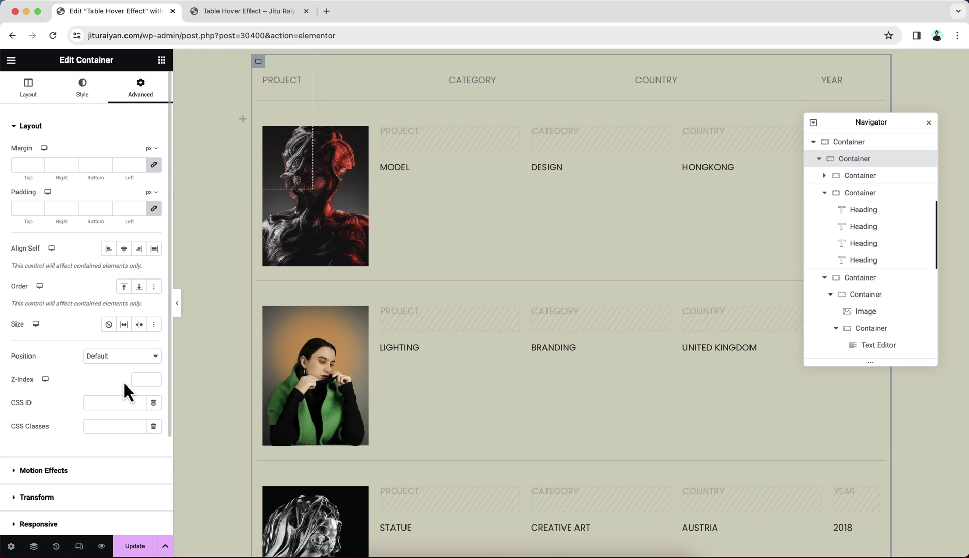
click(106, 426)
text(mdw-table-portfolio)
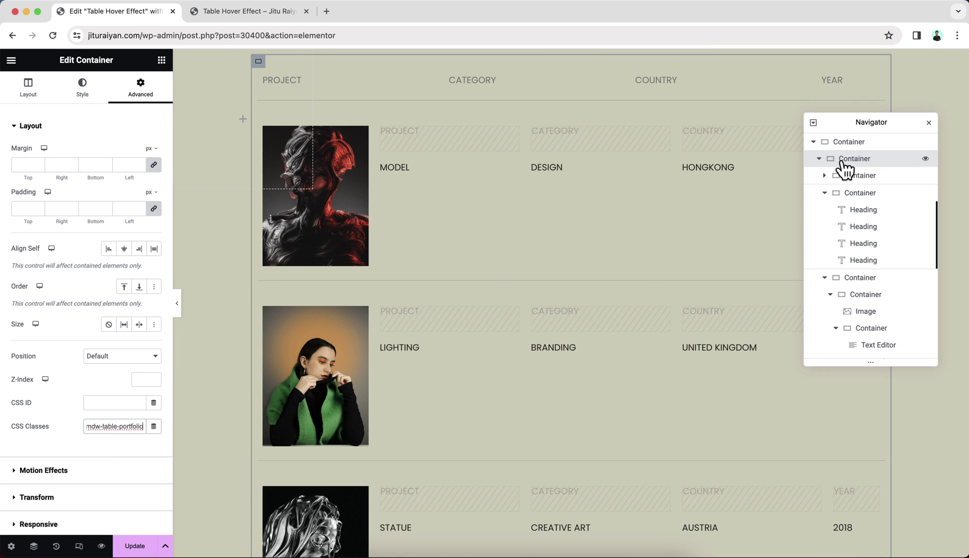
Give the fixed container the CSS class mdw-table-hover-images
click(857, 176)
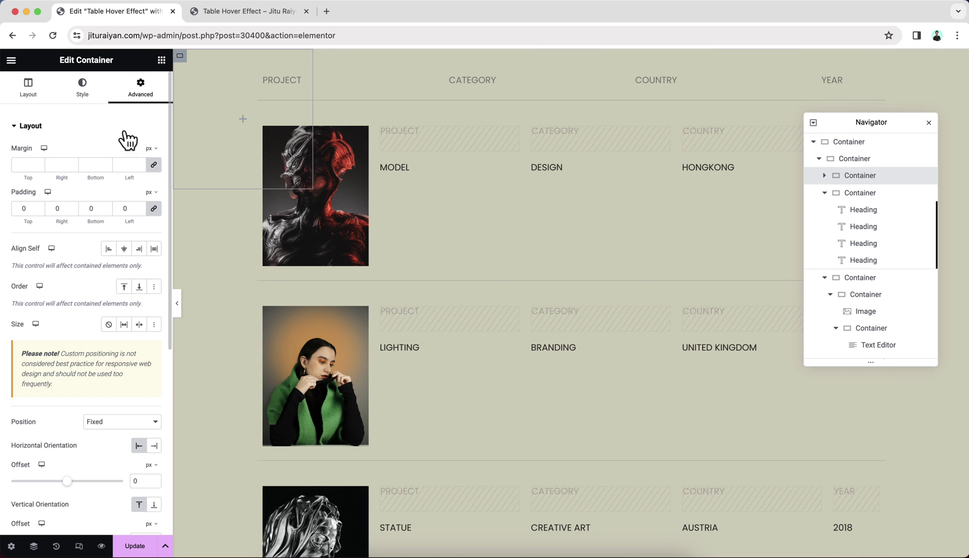
scroll(73, 390, down, 6)
click(105, 301)
text(mdw-table-h)
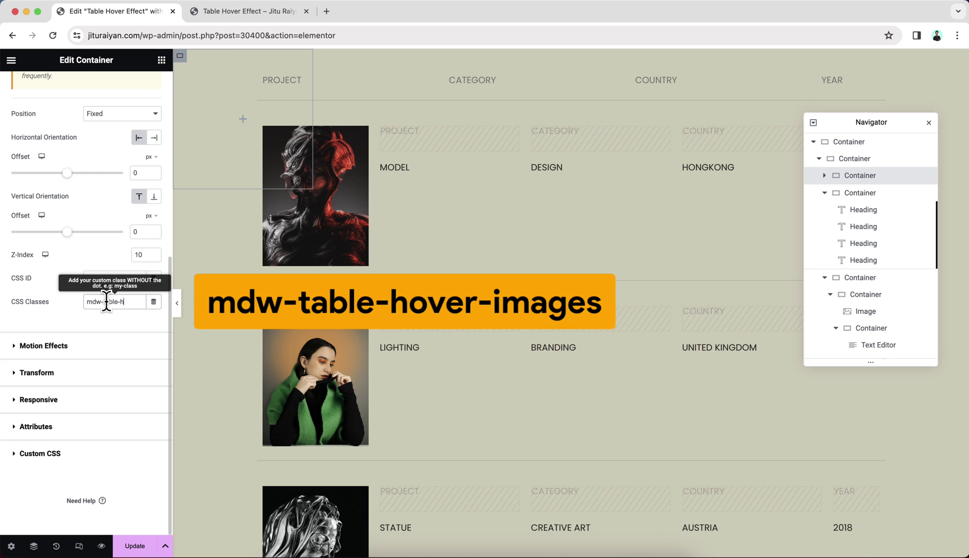
text(over-imagesges)
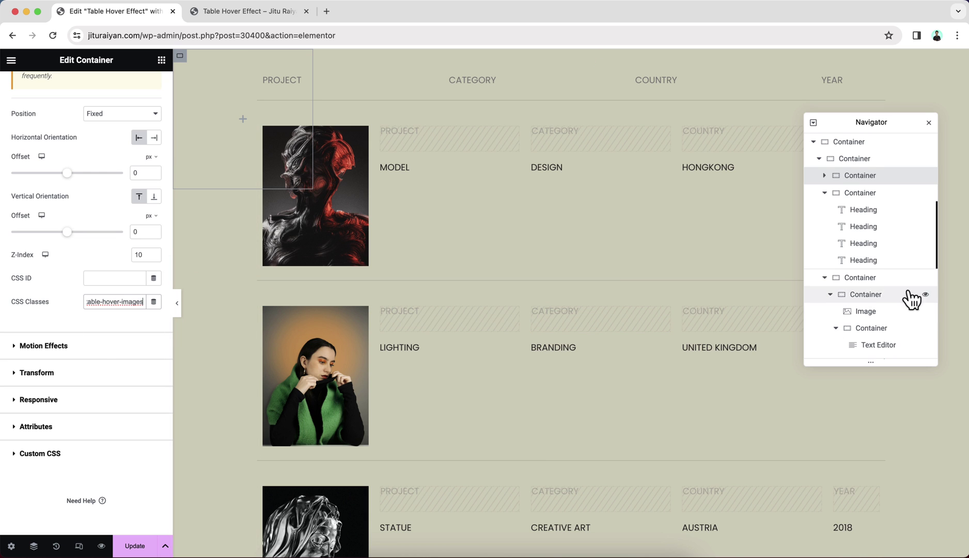
Give the container that wraps the data rows the CSS class mdw-table-portfolio-main
click(878, 281)
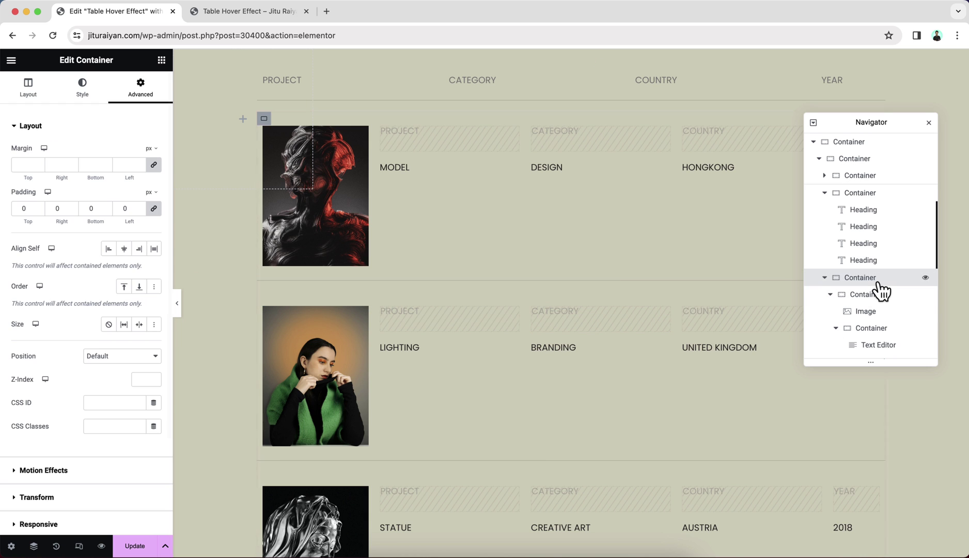
click(124, 425)
text(mdw-table-portfolio-main)
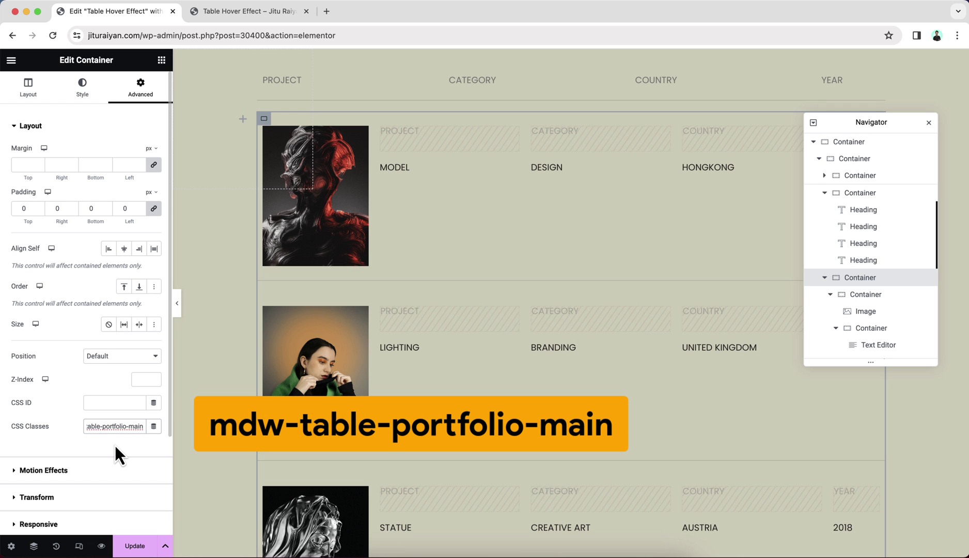
Save the page and add an HTML widget as the first element inside the table container, above the fixed container
key(super+s)
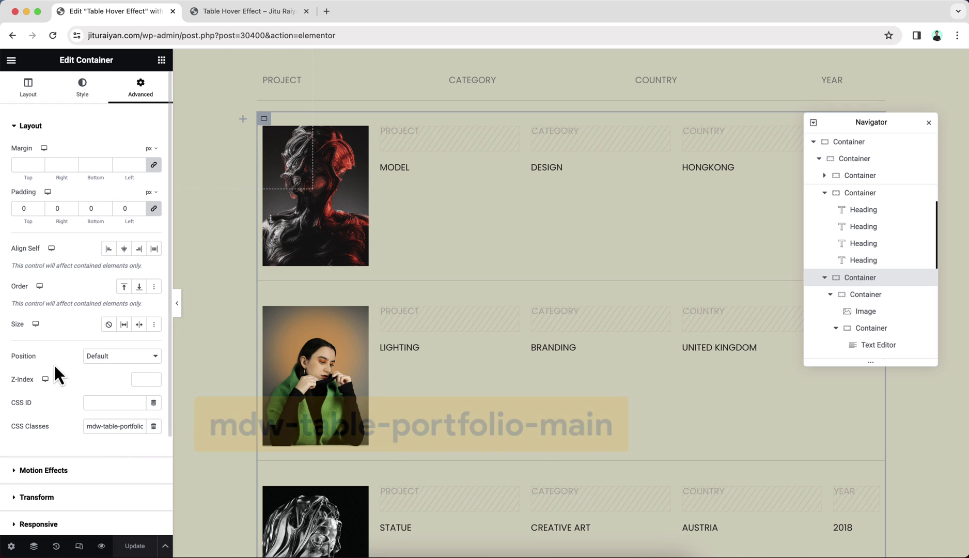
click(161, 60)
text(html)
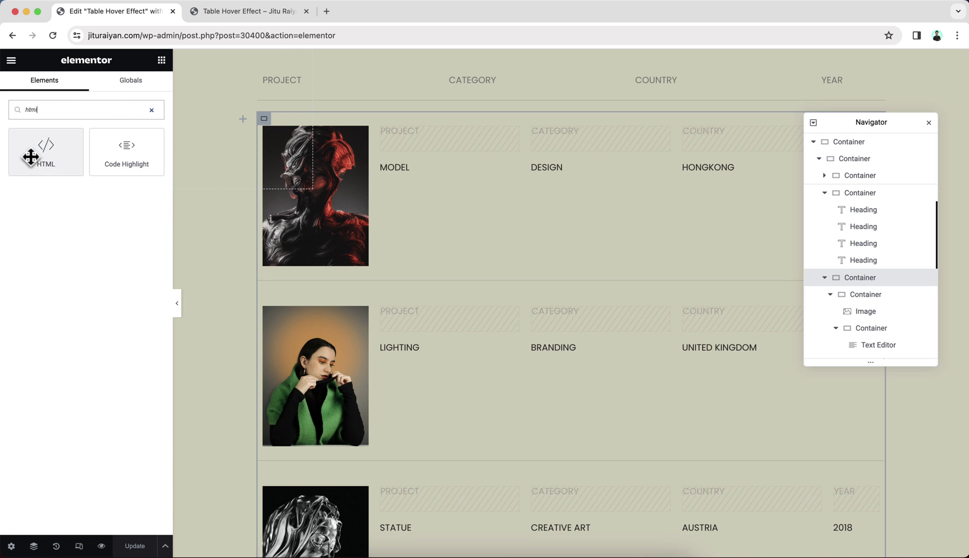
drag(31, 156, 436, 83)
drag(864, 227, 864, 178)
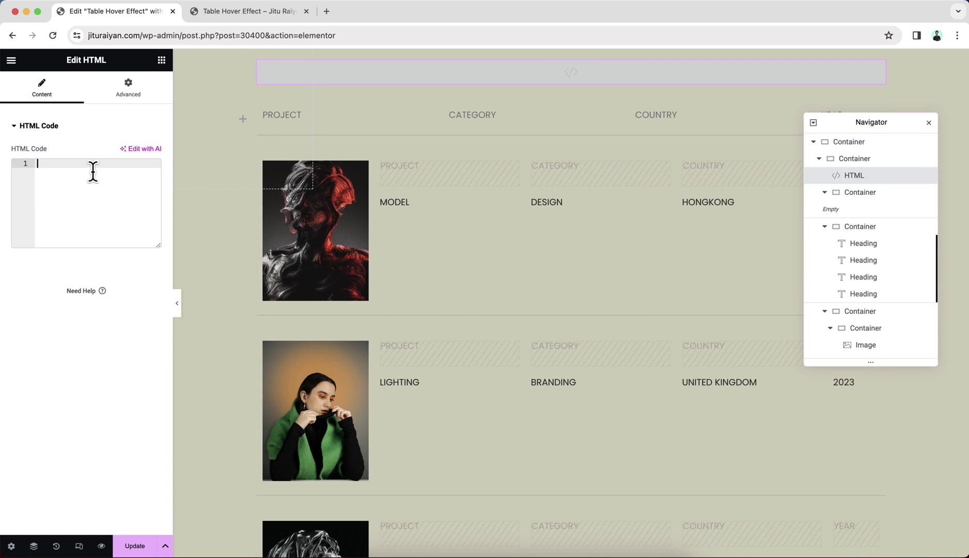
Paste the table hover effect code into the HTML widget, update the page and check the hover images in the page preview
key(ctrl+v)
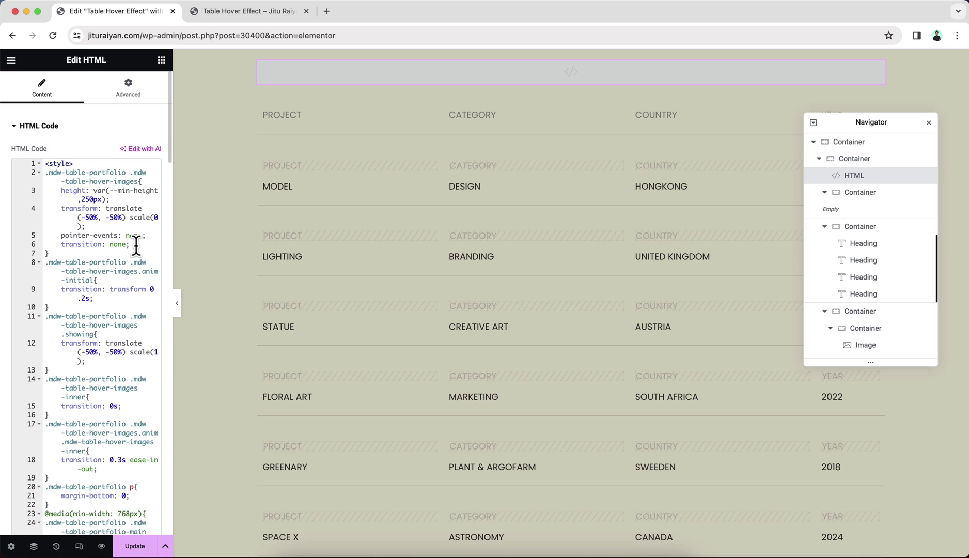
click(137, 546)
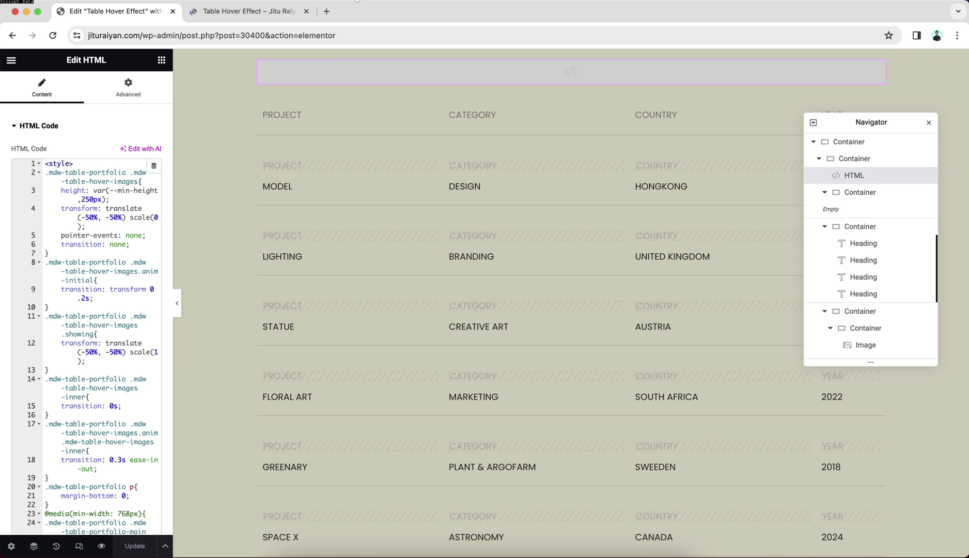
click(285, 14)
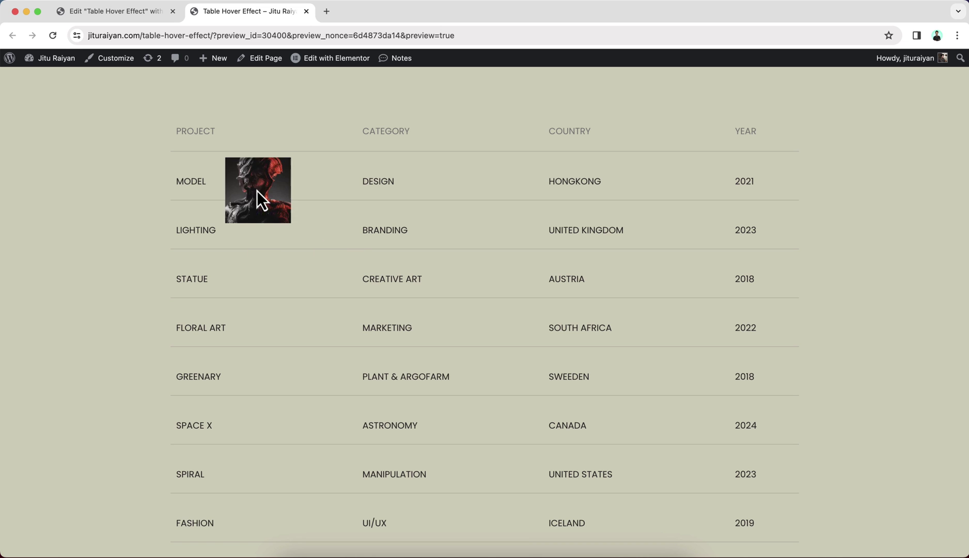
Back in the editor, set the column and row gaps of the container that wraps the data rows to 0 px
click(138, 10)
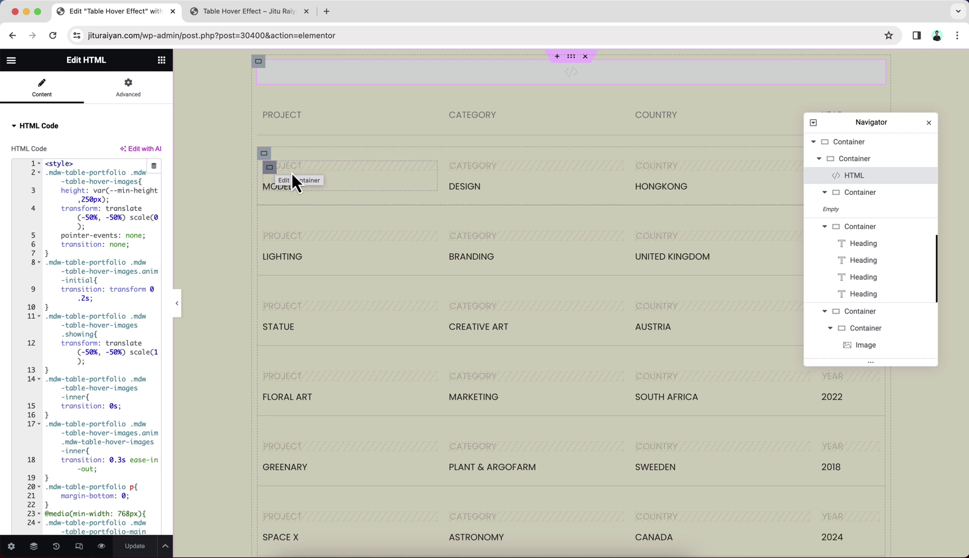
click(858, 316)
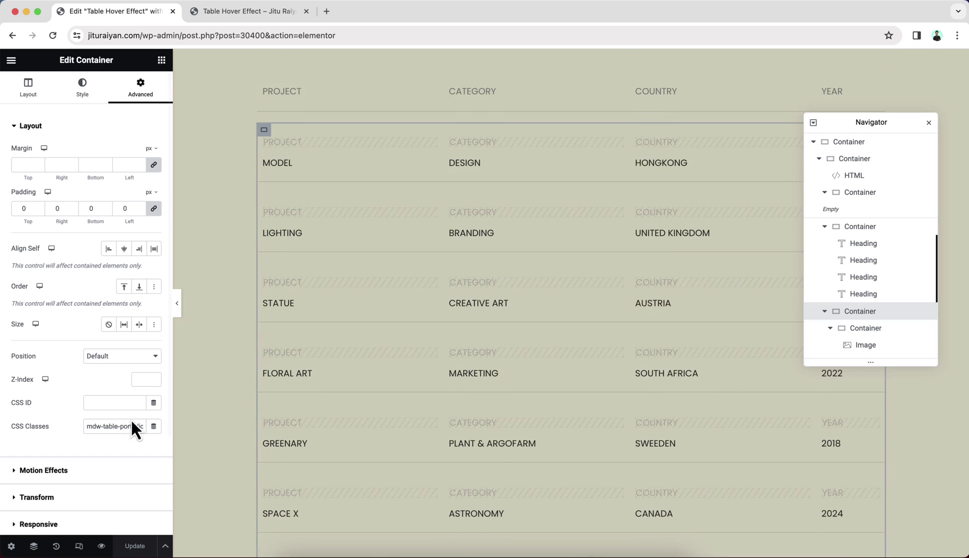
click(26, 96)
double_click(102, 430)
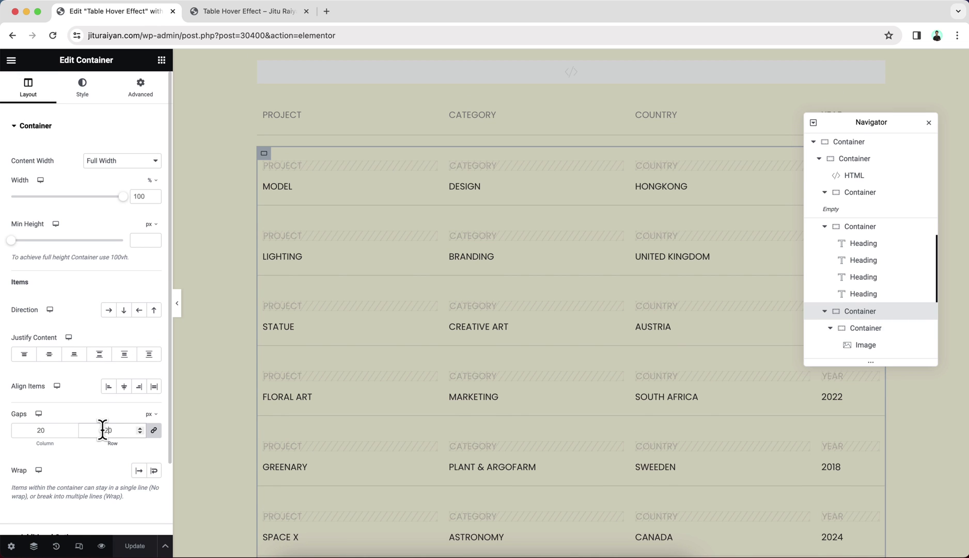
text(0)
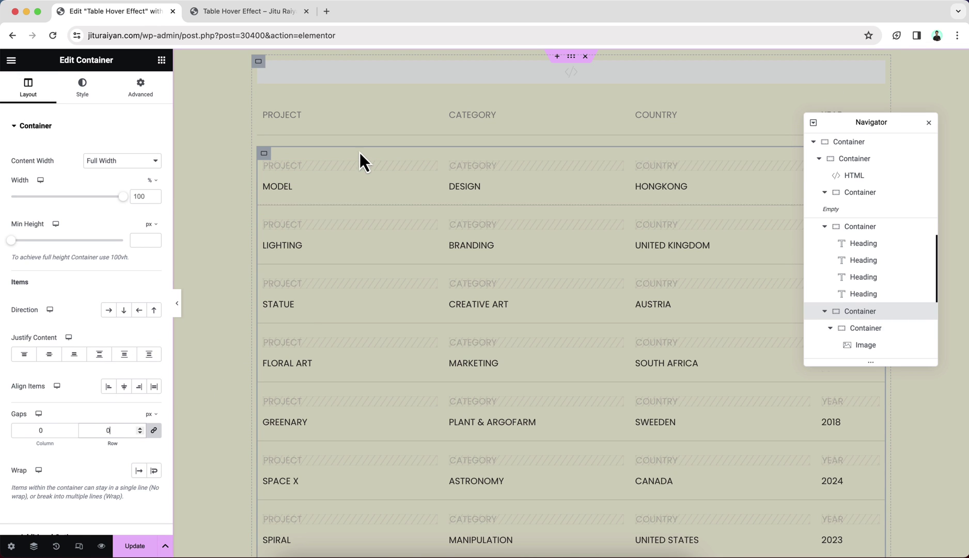
Open the layout settings of the table container and review the table rows in the 360 × 683 responsive page preview
click(857, 163)
click(39, 93)
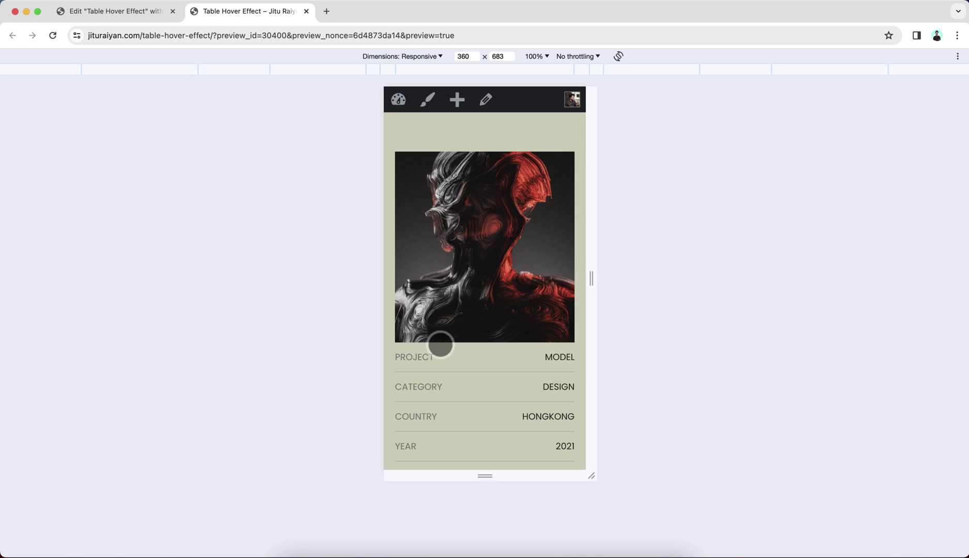
scroll(440, 345, down, 8)
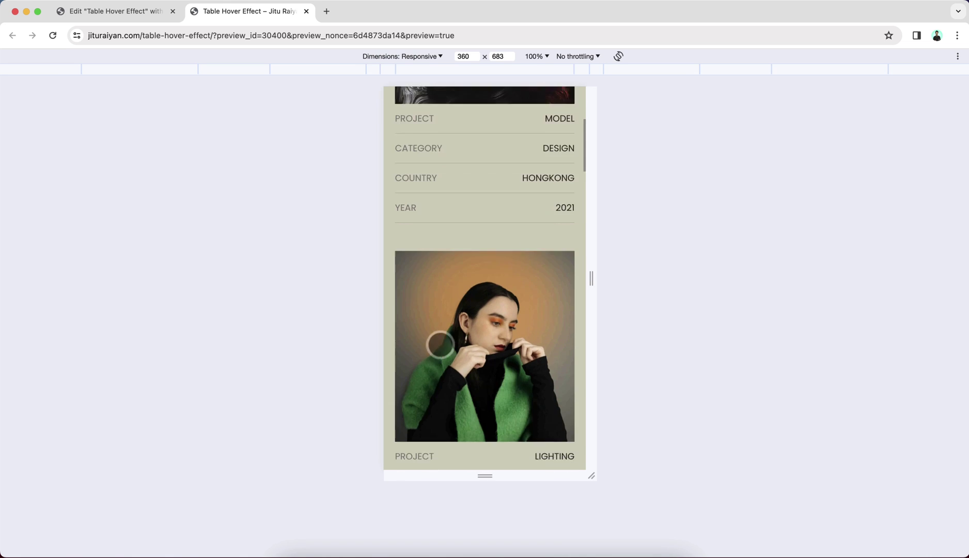
scroll(440, 344, down, 12)
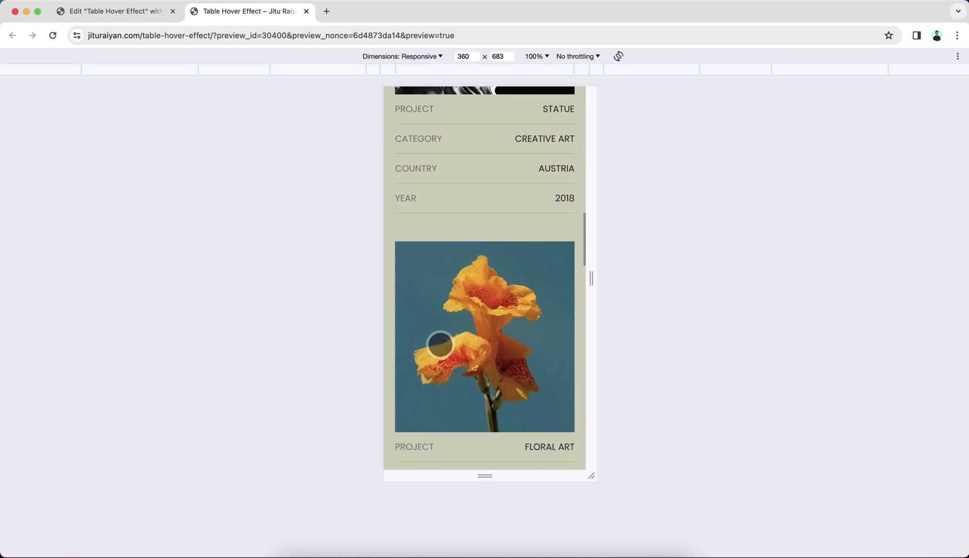